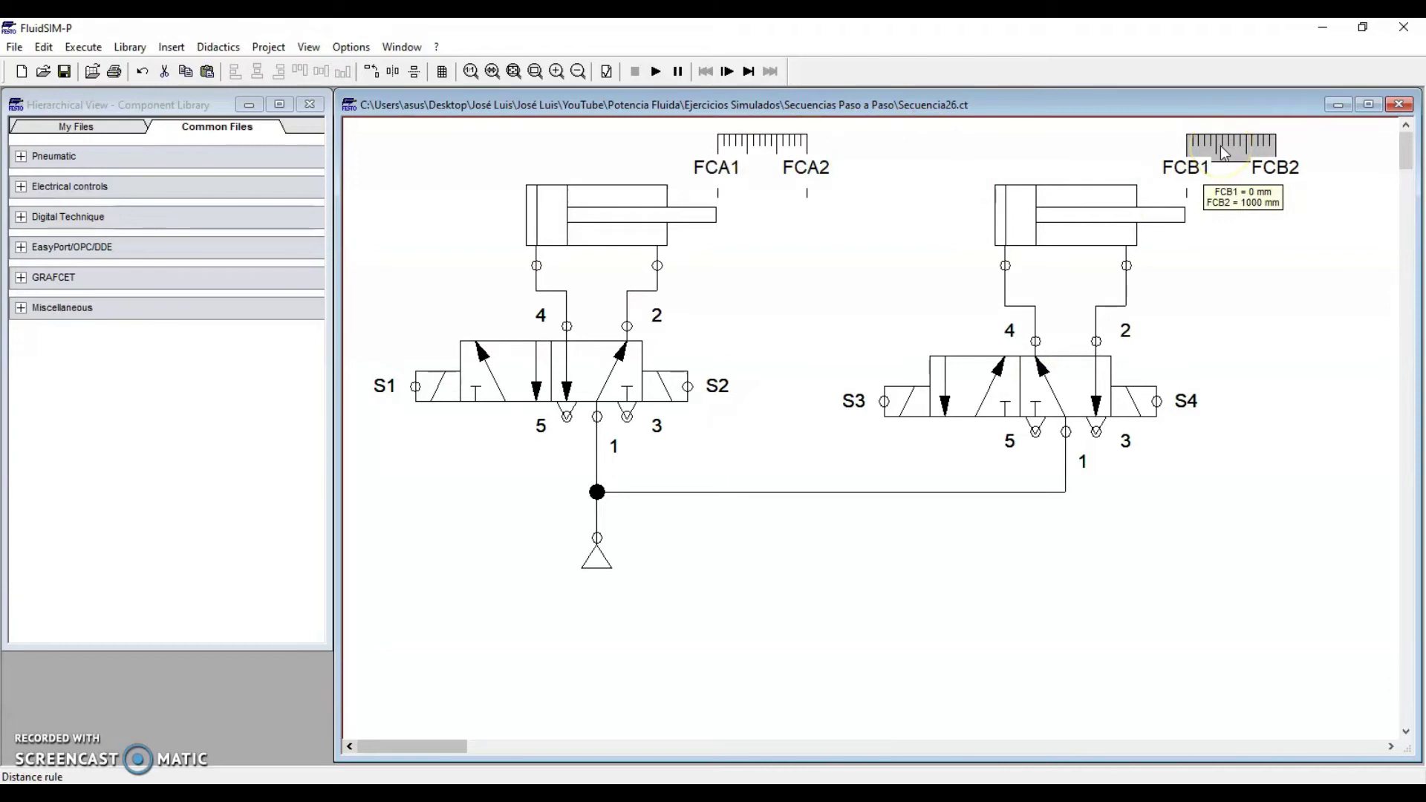
Step: Examine the two double-acting cylinders, their 5/2 valves and the limit switch rules in the pneumatic circuit
{"action": "left_click", "coordinate": [564, 427]}
{"action": "left_click_drag", "start_coordinate": [826, 329], "coordinate": [1241, 444]}
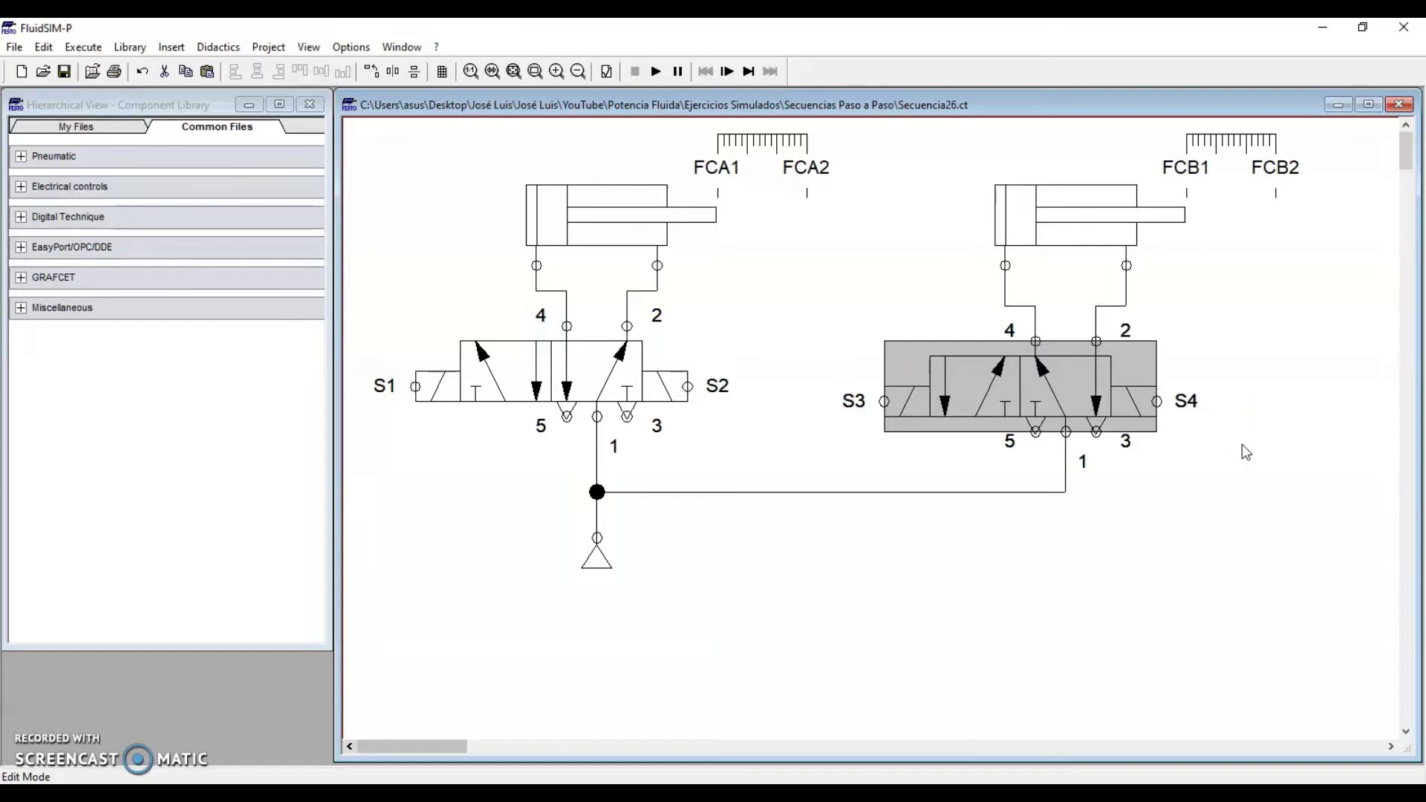
{"action": "left_click", "coordinate": [616, 390]}
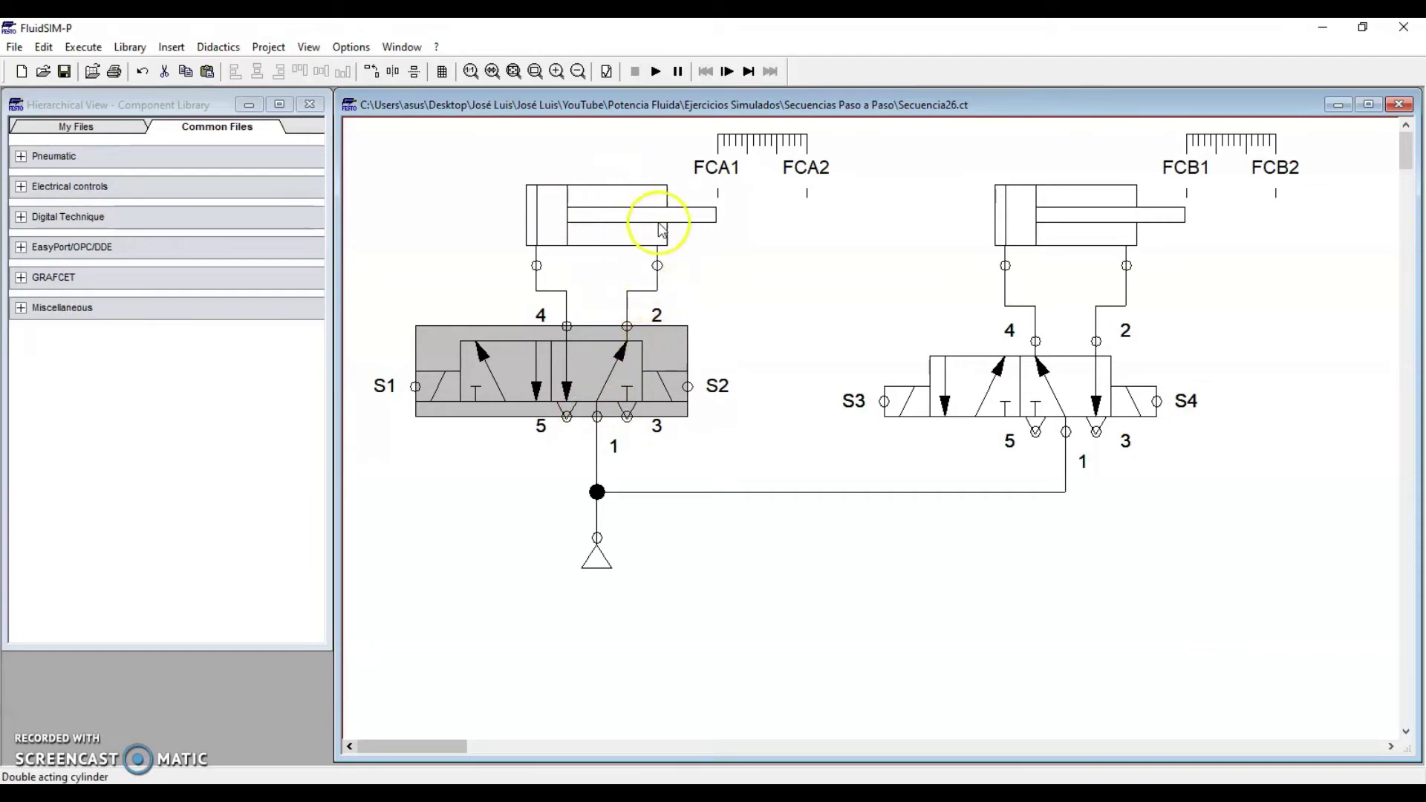
{"action": "mouse_move", "coordinate": [629, 193]}
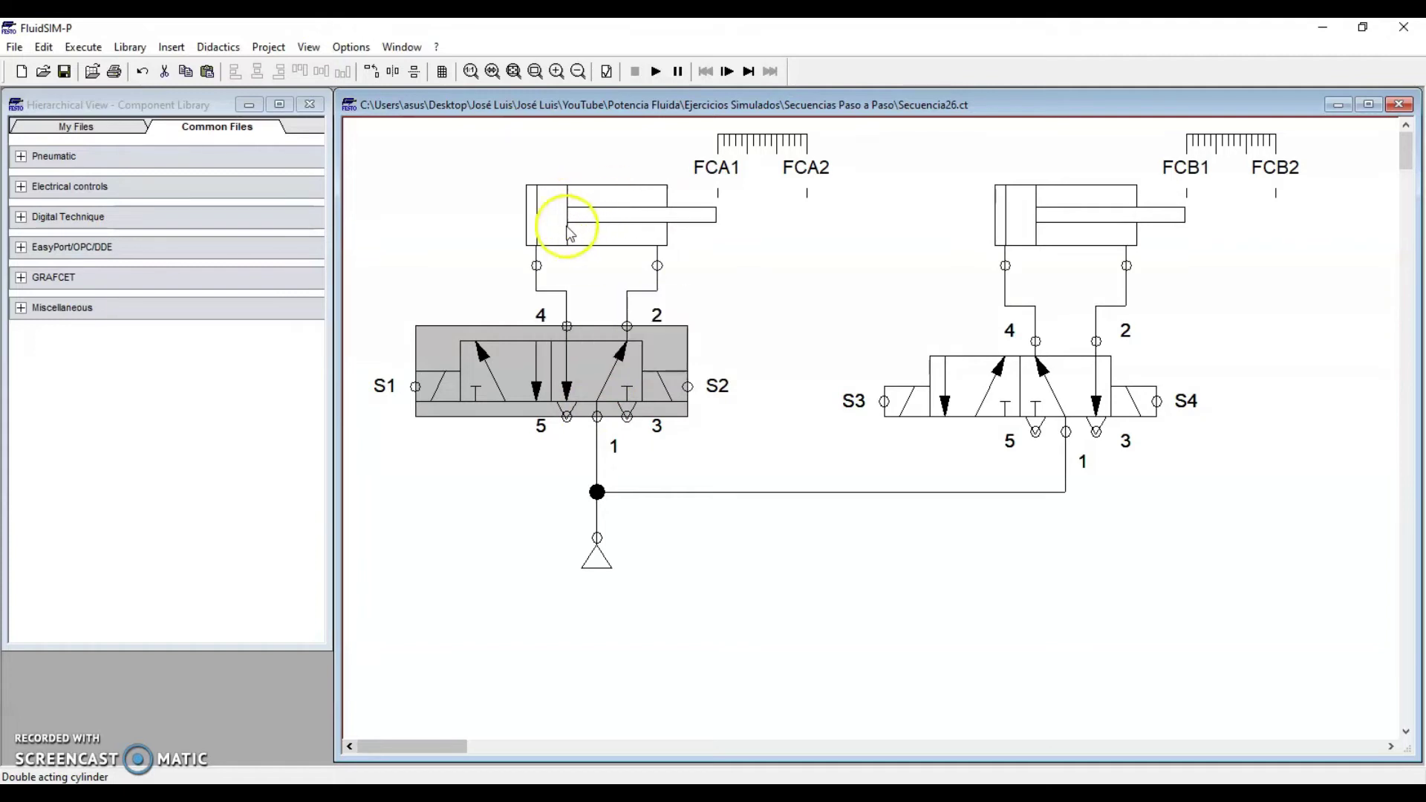
{"action": "mouse_move", "coordinate": [576, 224]}
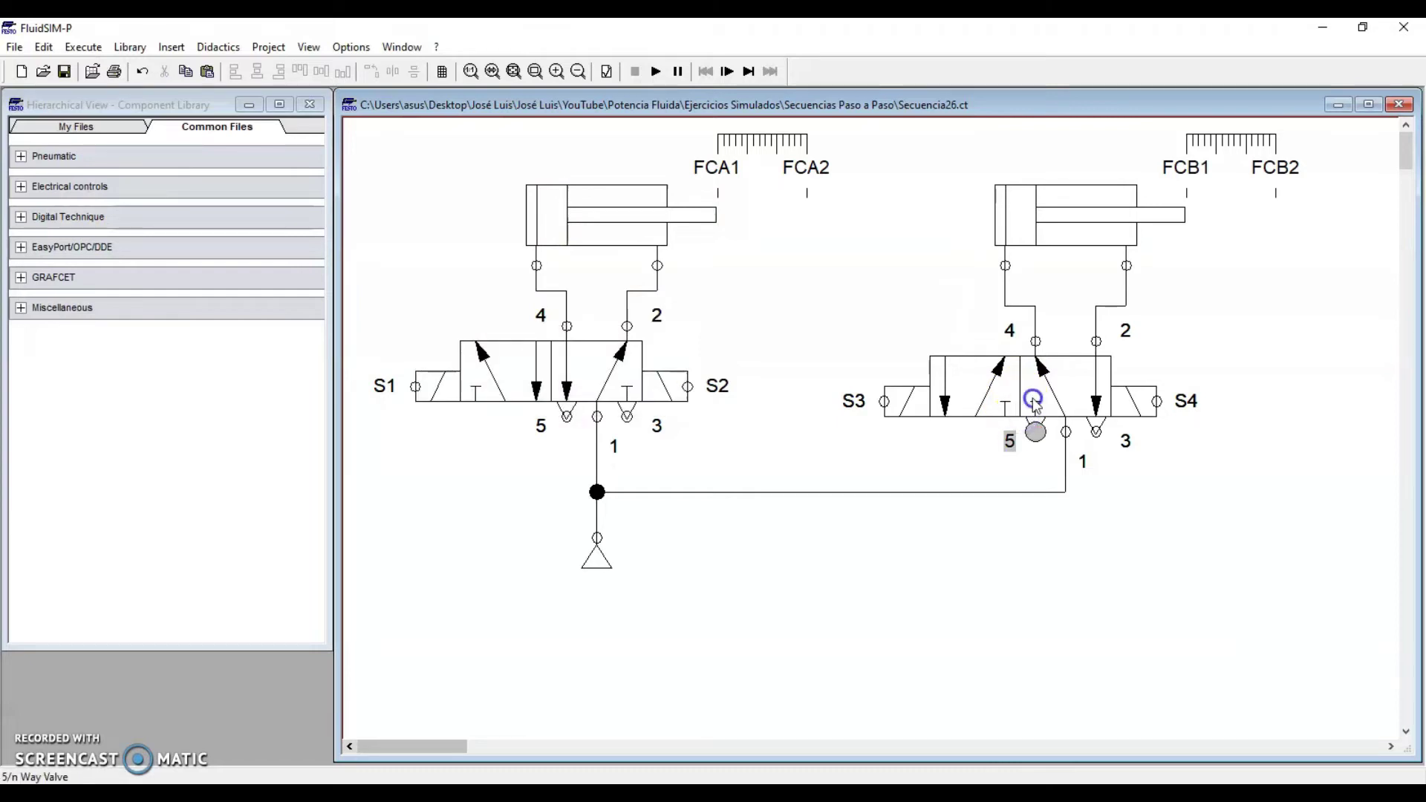
{"action": "left_click", "coordinate": [1090, 368]}
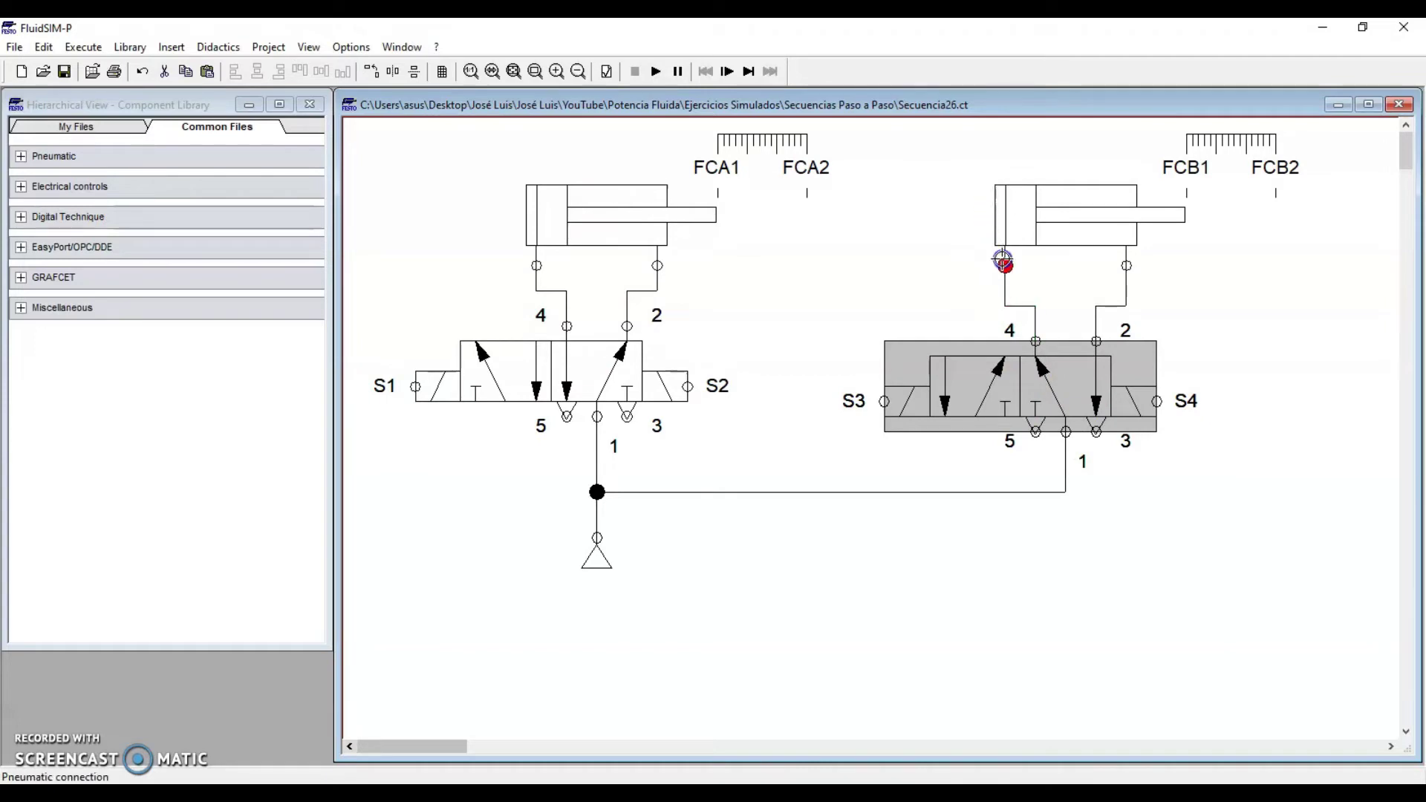
{"action": "left_click", "coordinate": [1058, 251]}
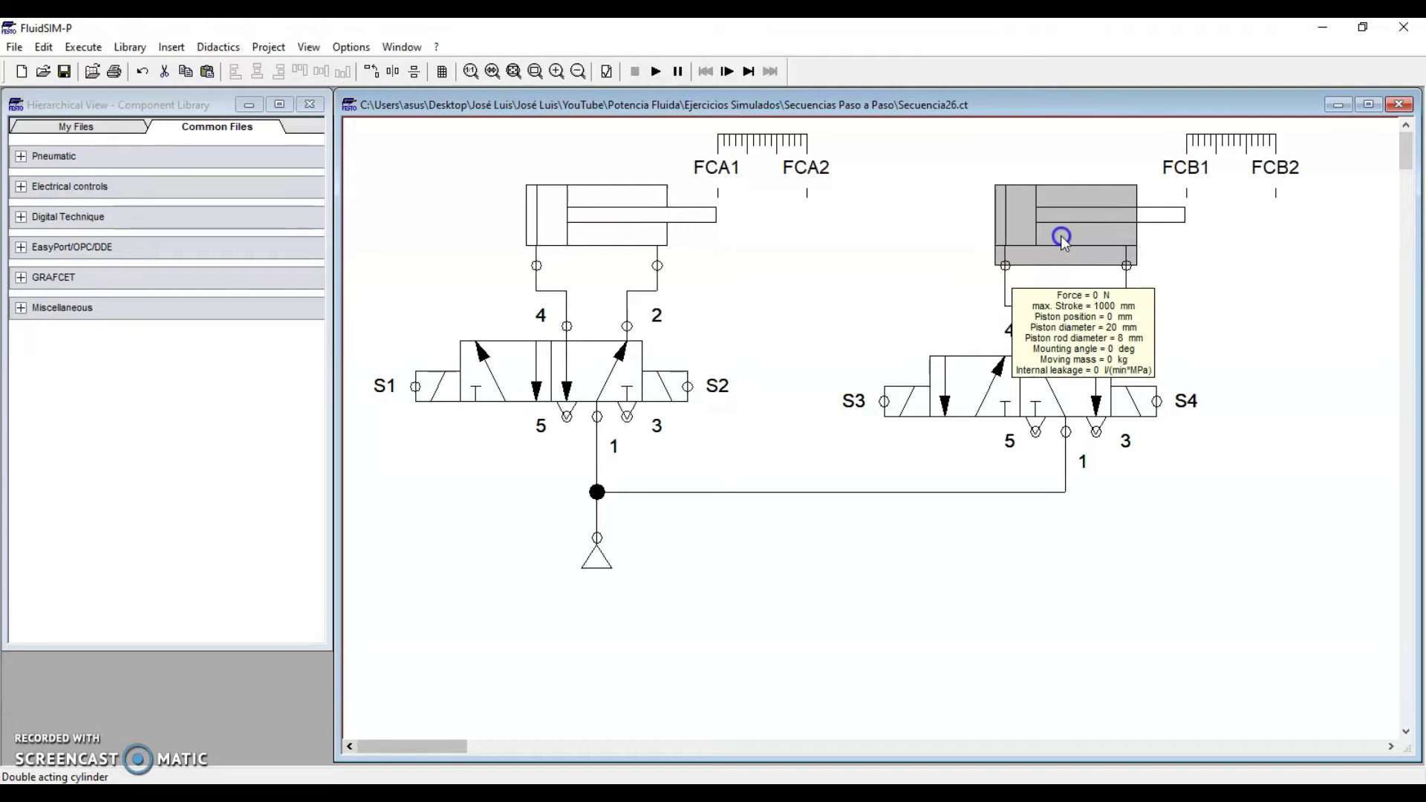
{"action": "left_click", "coordinate": [879, 234]}
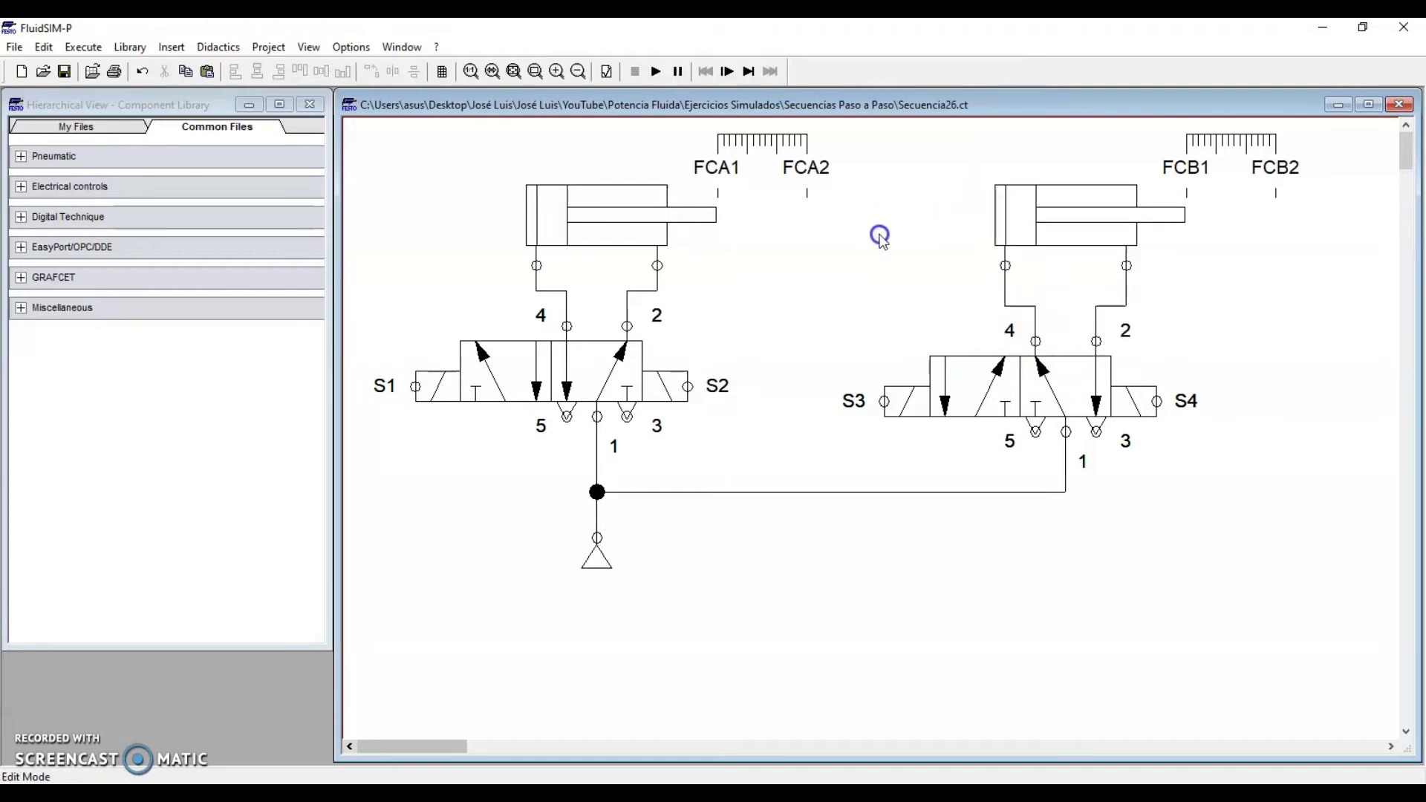
Step: Run the pneumatic circuit simulation to check the cylinders' starting positions, then stop it
{"action": "left_click", "coordinate": [656, 72]}
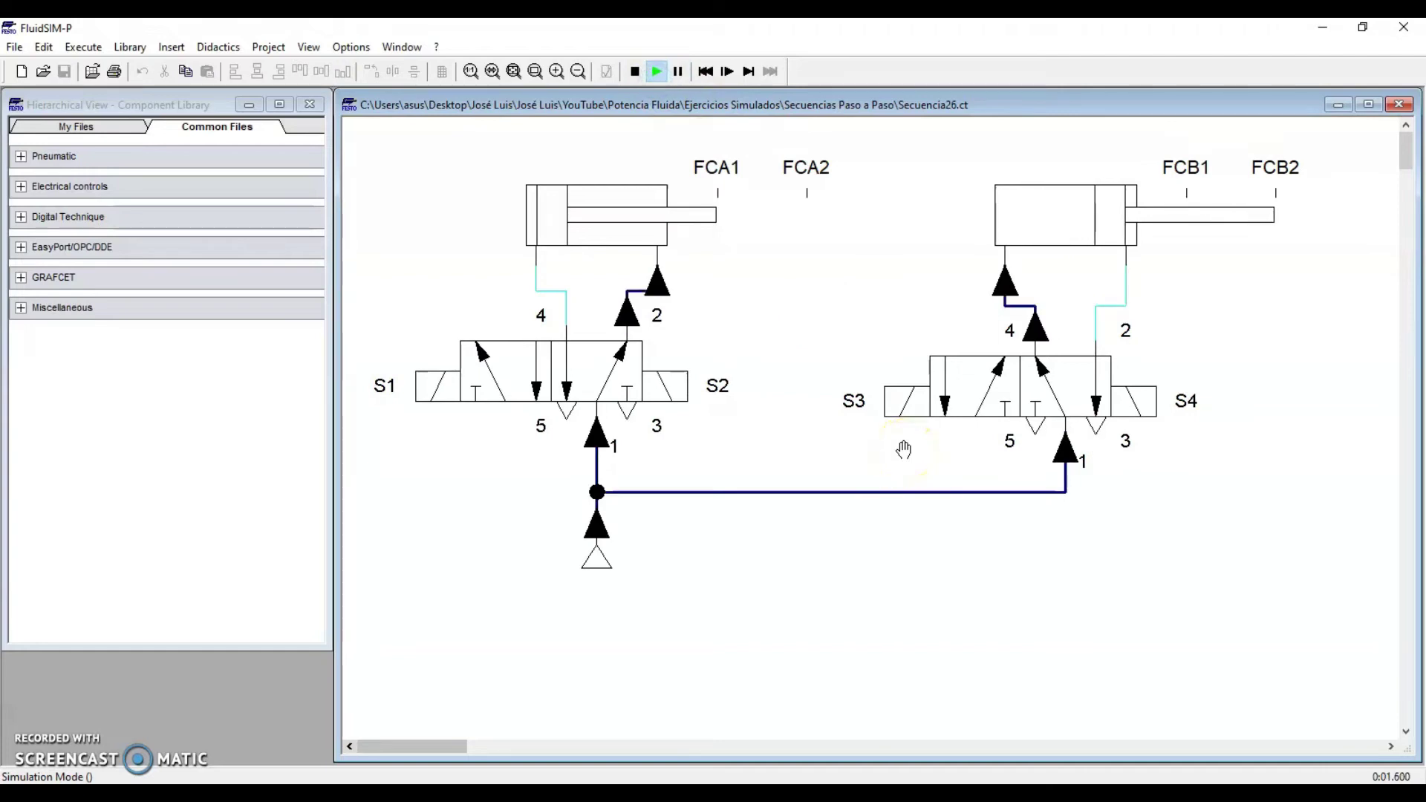
{"action": "left_click", "coordinate": [635, 72]}
{"action": "left_click_drag", "start_coordinate": [350, 120], "coordinate": [1321, 586]}
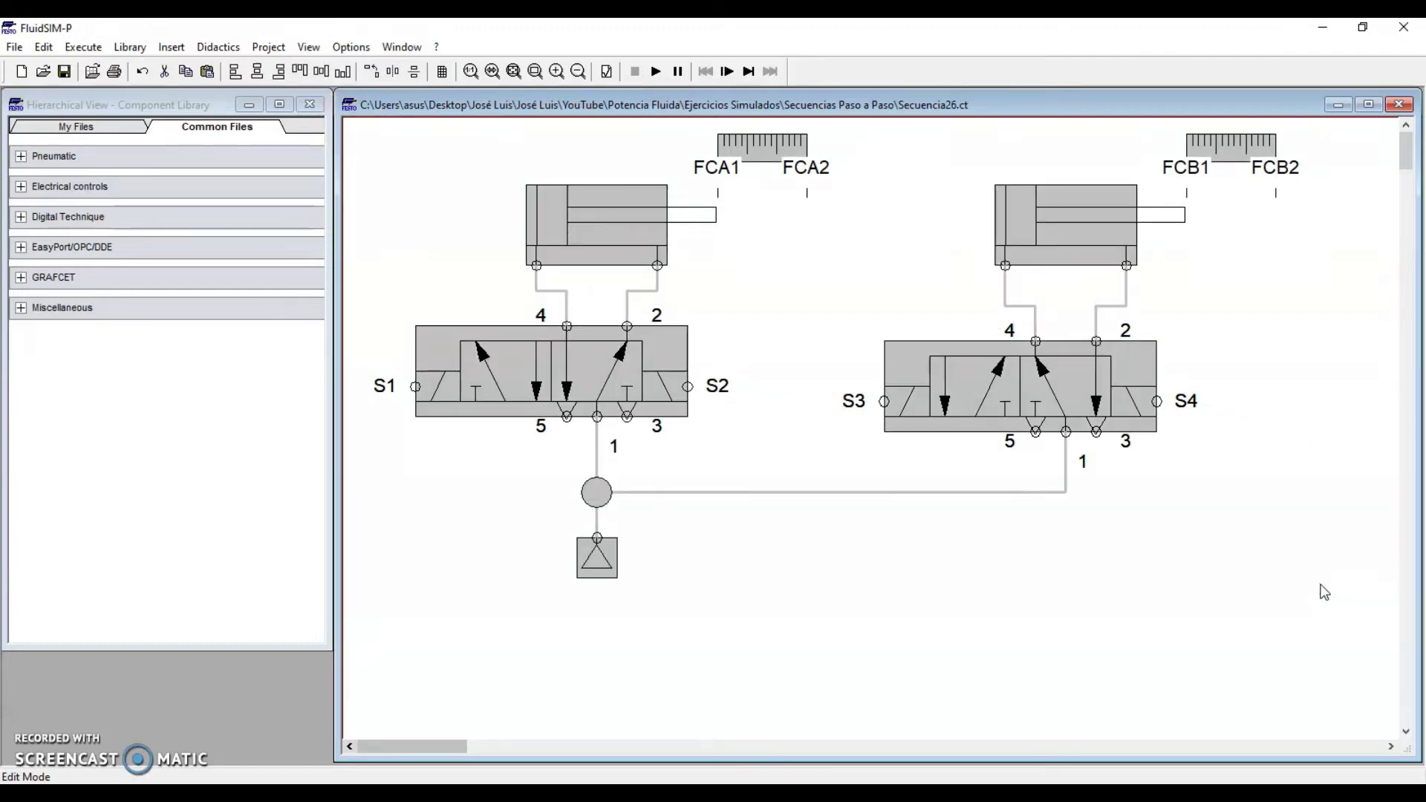
{"action": "left_click", "coordinate": [1233, 597]}
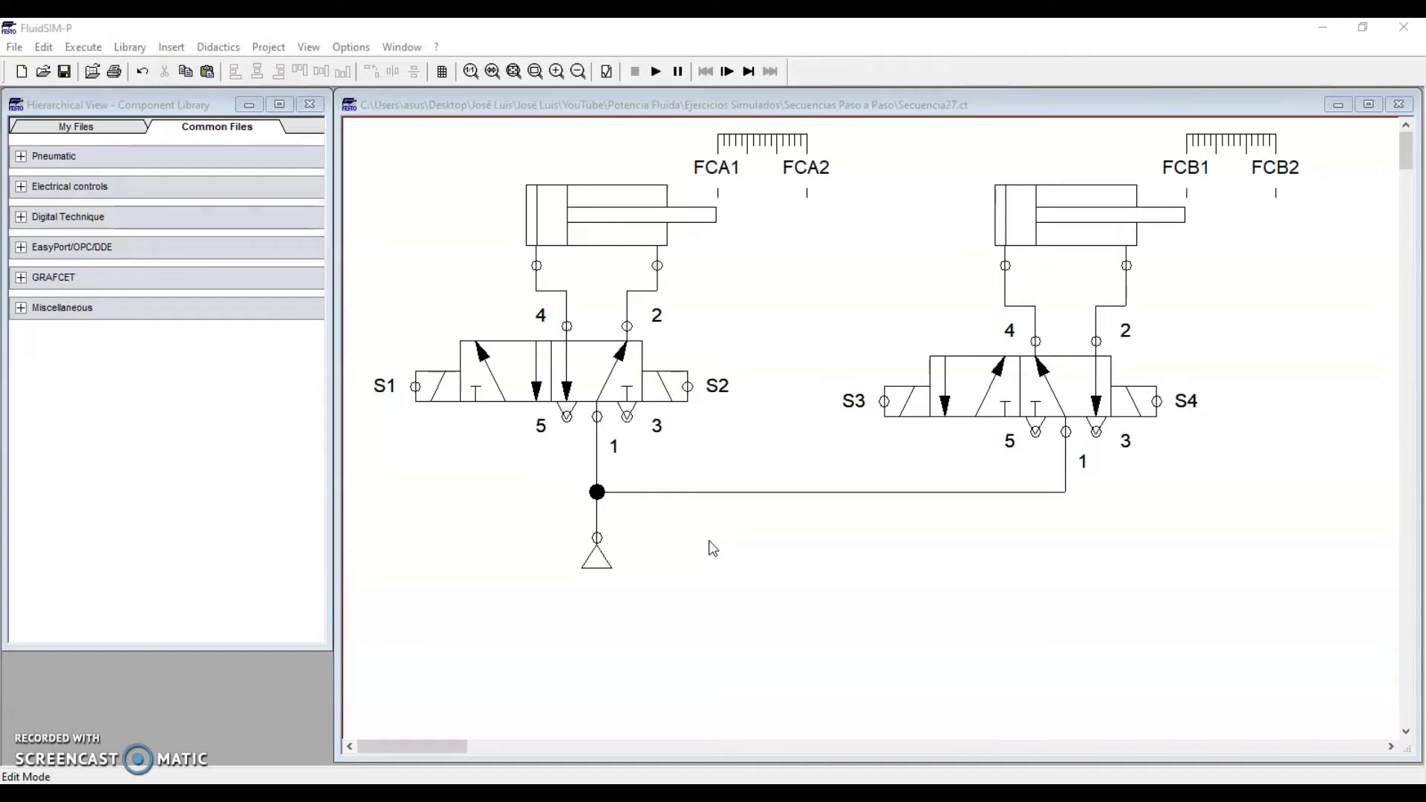
Step: Place a 24 V and a 0 V ladder supply symbol opposite each other in the empty area beside the pneumatic circuit
{"action": "left_click", "coordinate": [578, 72]}
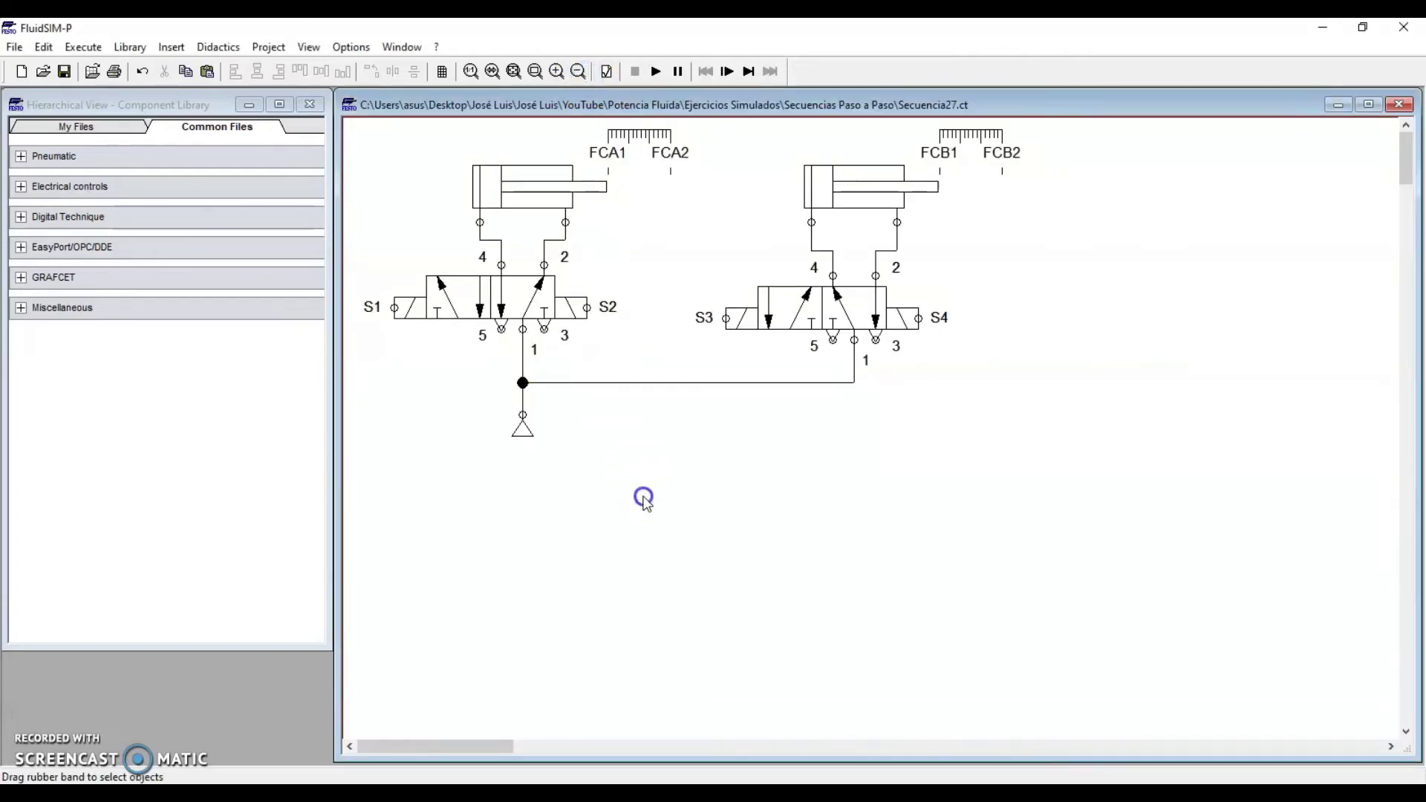
{"action": "left_click", "coordinate": [169, 107]}
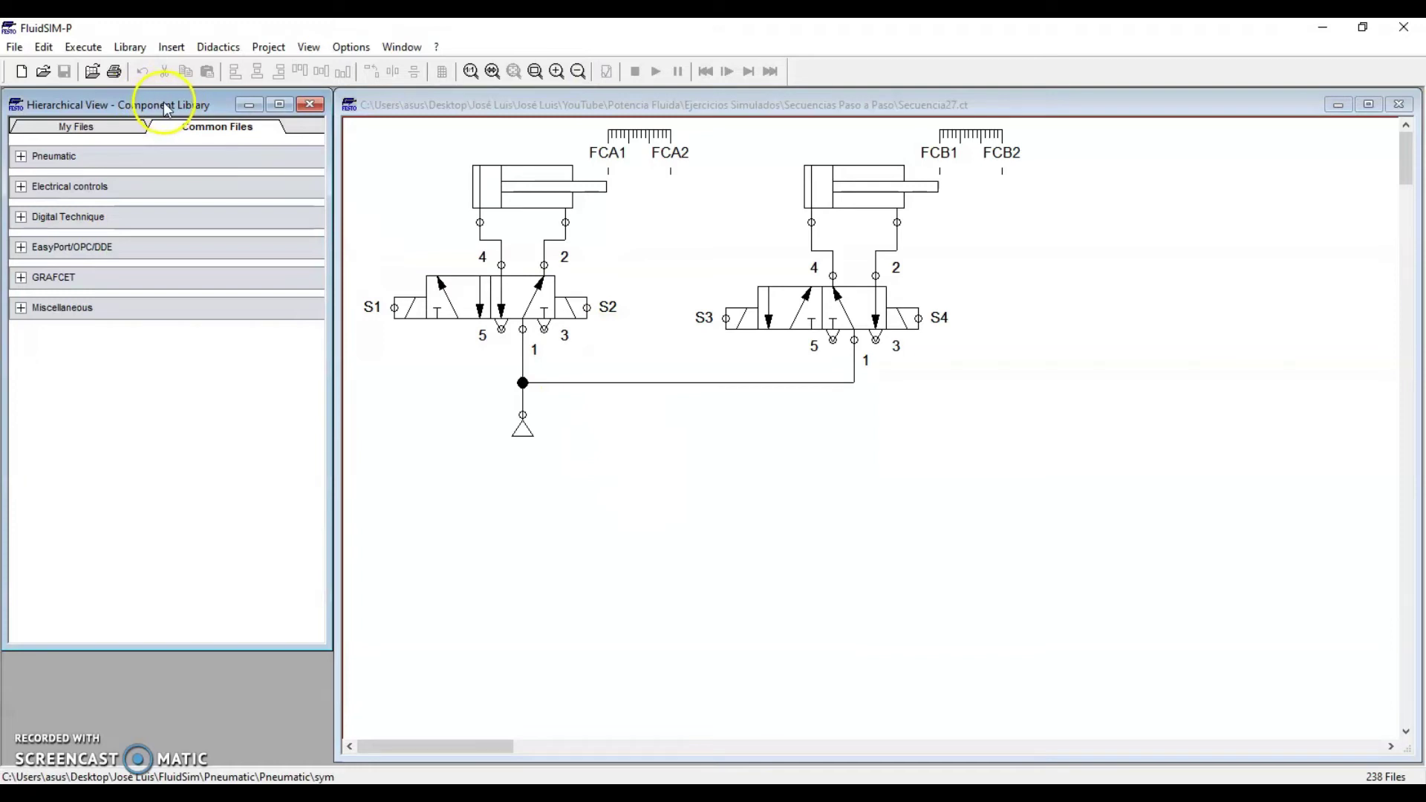
{"action": "left_click", "coordinate": [21, 187]}
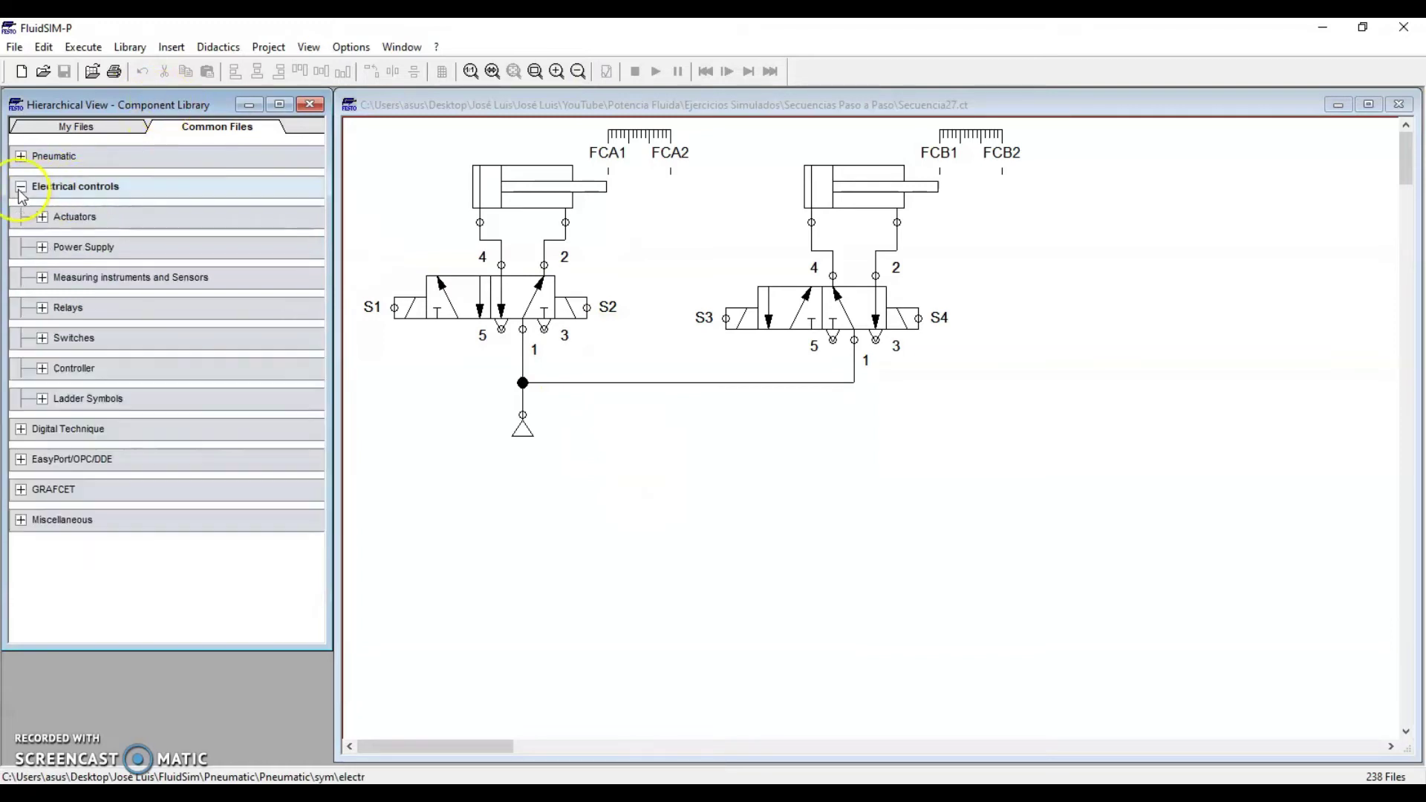
{"action": "left_click", "coordinate": [55, 401]}
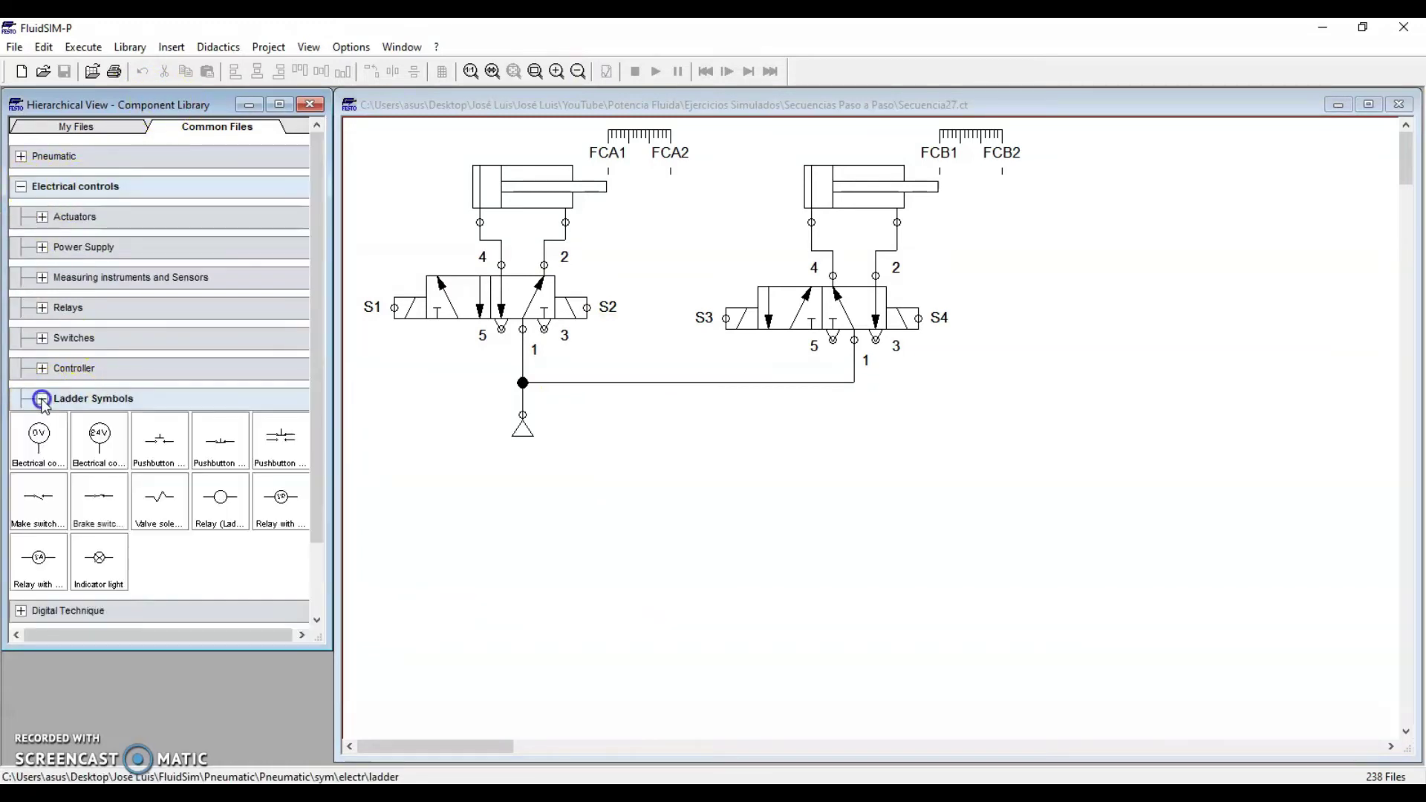
{"action": "left_click_drag", "start_coordinate": [395, 747], "coordinate": [483, 747]}
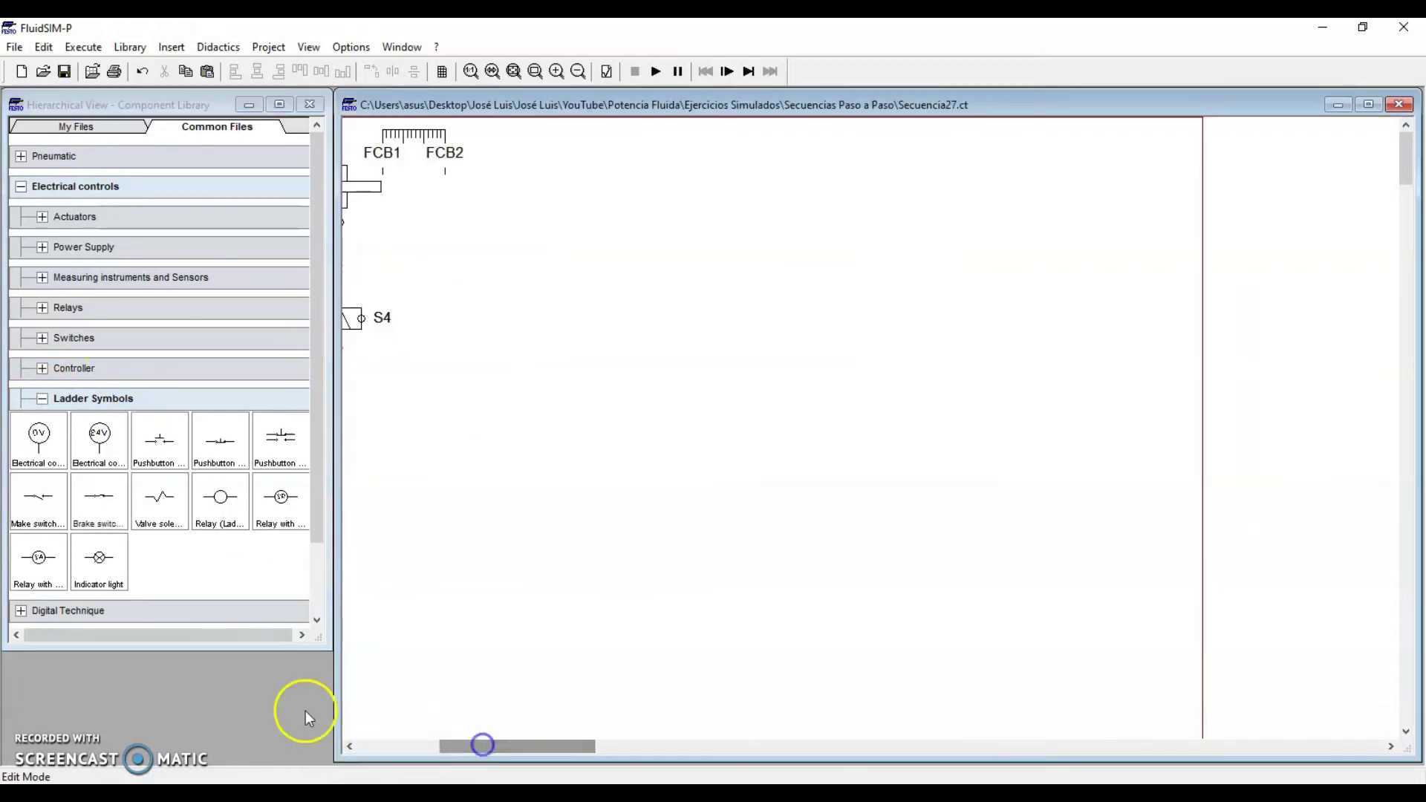
{"action": "left_click_drag", "start_coordinate": [95, 456], "coordinate": [611, 176]}
{"action": "left_click_drag", "start_coordinate": [37, 449], "coordinate": [1002, 161]}
{"action": "left_click", "coordinate": [861, 291]}
{"action": "left_click", "coordinate": [594, 157]}
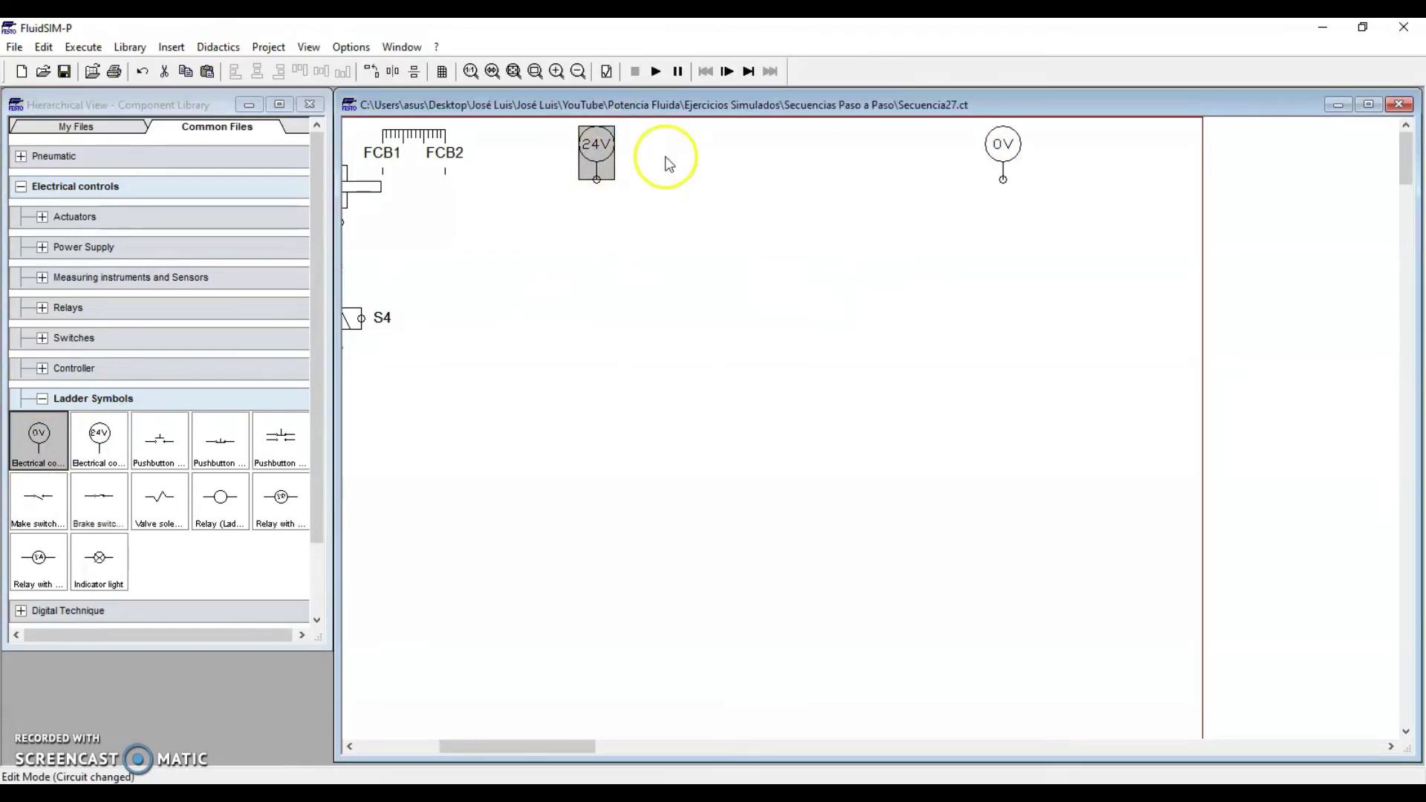
{"action": "left_click", "coordinate": [1003, 146]}
{"action": "left_click", "coordinate": [854, 288]}
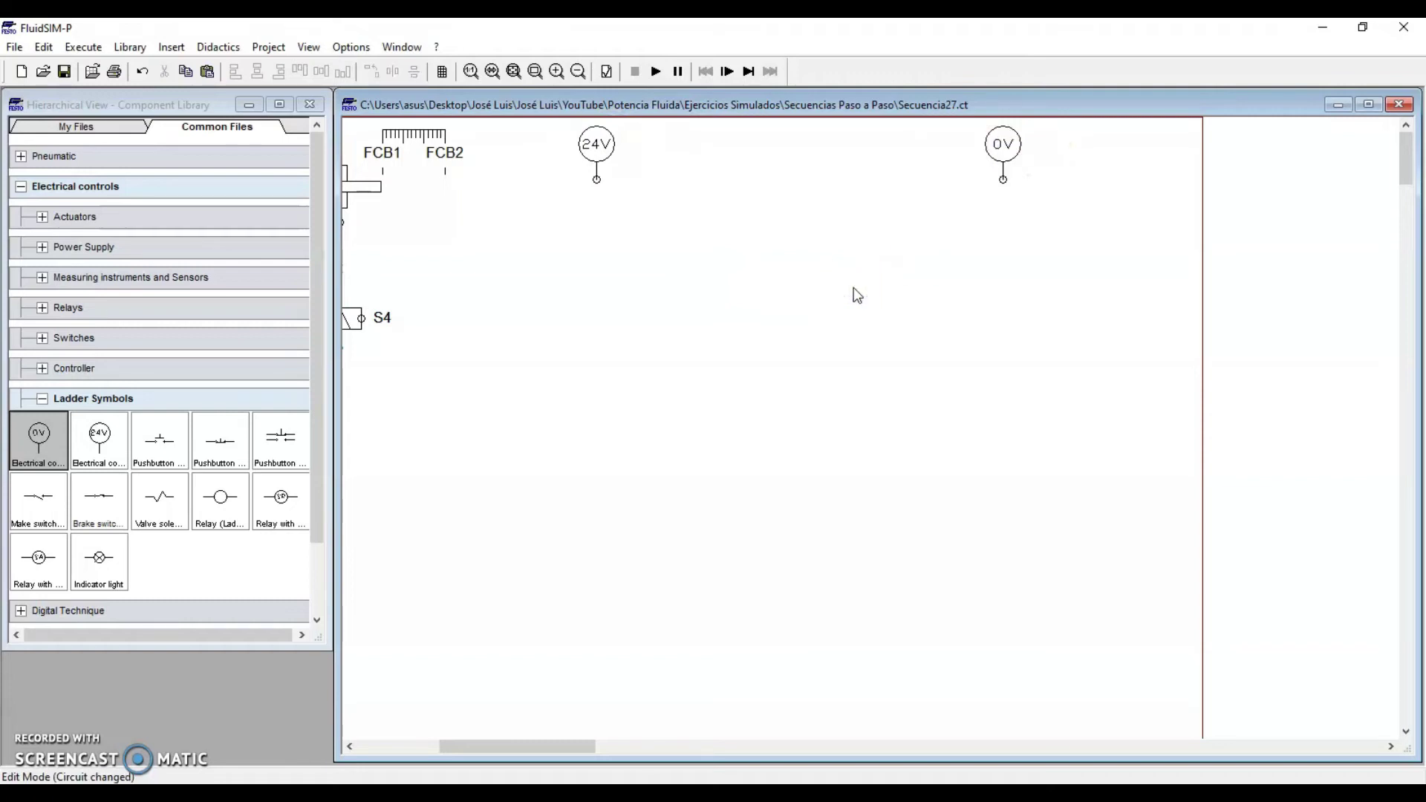
Step: Place two make switches, a break switch and a relay coil in one evenly spaced row beneath the supplies
{"action": "left_click_drag", "start_coordinate": [39, 497], "coordinate": [637, 198]}
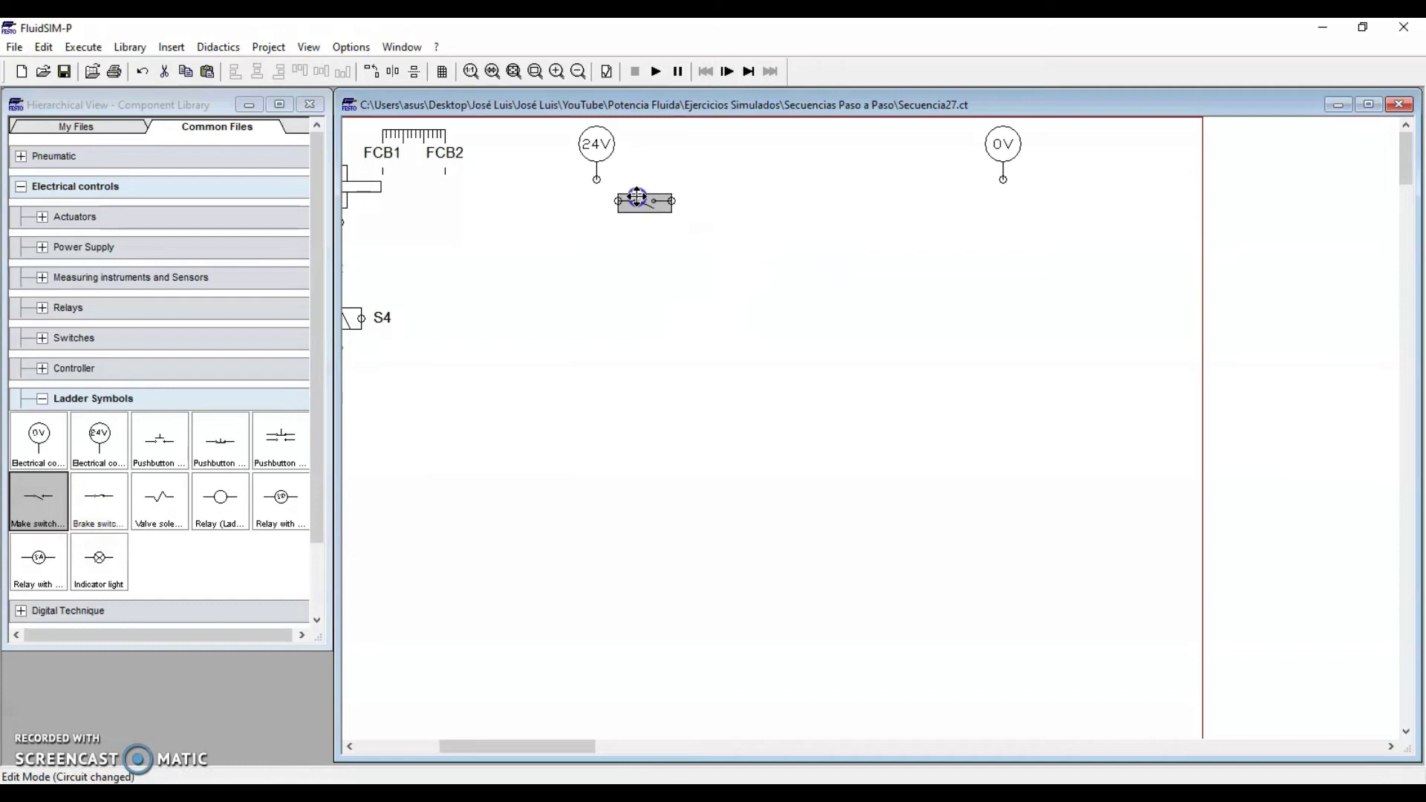
{"action": "left_click_drag", "start_coordinate": [38, 498], "coordinate": [750, 202]}
{"action": "left_click_drag", "start_coordinate": [99, 498], "coordinate": [857, 199]}
{"action": "left_click_drag", "start_coordinate": [223, 501], "coordinate": [944, 202]}
{"action": "left_click", "coordinate": [693, 325]}
{"action": "left_click", "coordinate": [835, 199]}
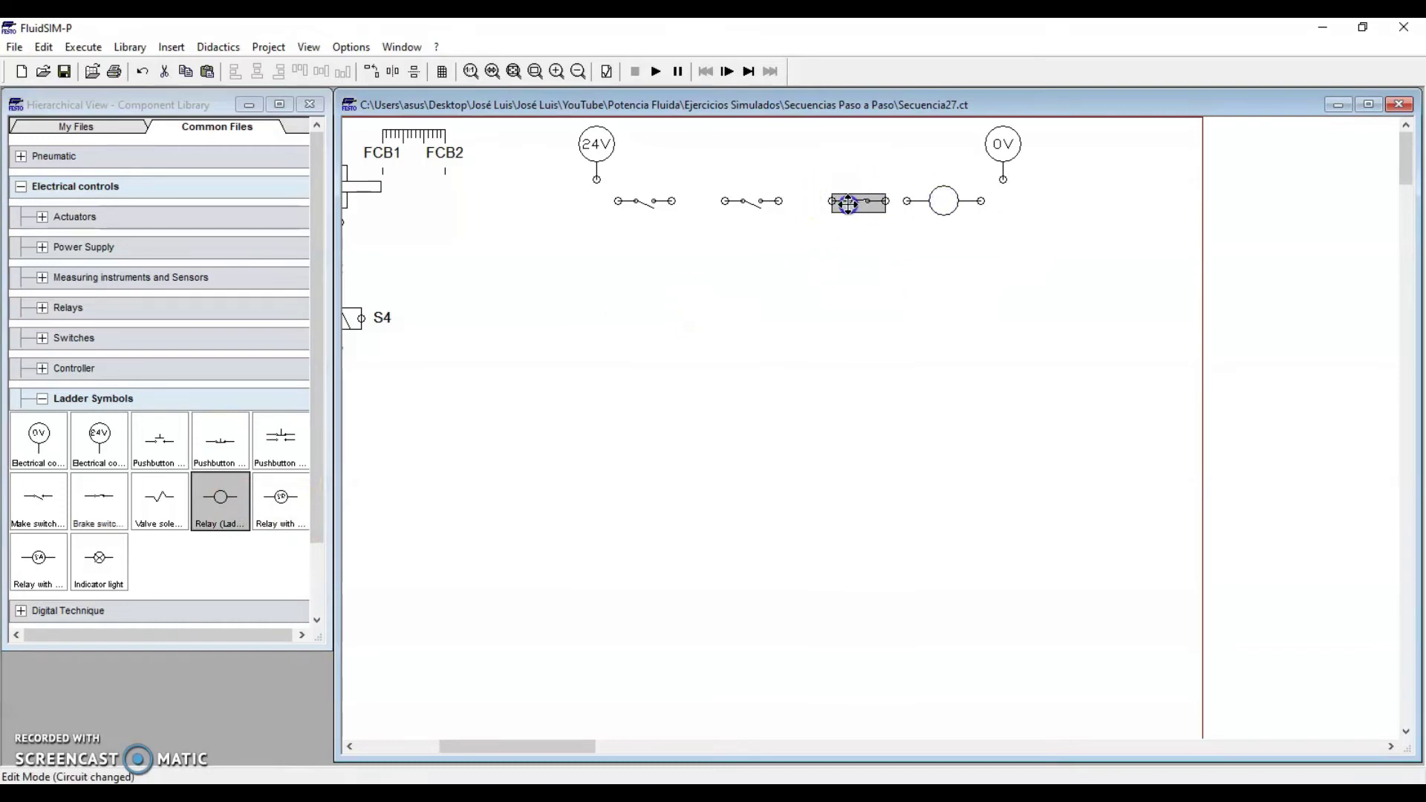
{"action": "left_click_drag", "start_coordinate": [738, 207], "coordinate": [727, 206]}
{"action": "left_click", "coordinate": [648, 271]}
Step: Wire the switches and the relay coil in series between the 24 V and 0 V supplies
{"action": "mouse_move", "coordinate": [614, 199]}
{"action": "left_mouse_down"}
{"action": "mouse_move", "coordinate": [596, 179]}
{"action": "mouse_move", "coordinate": [819, 202]}
{"action": "left_mouse_up"}
{"action": "left_click_drag", "start_coordinate": [875, 201], "coordinate": [907, 201]}
{"action": "left_click_drag", "start_coordinate": [1001, 186], "coordinate": [1003, 180]}
Step: Add a make switch beneath the first rung and wire it in parallel with the two series make switches
{"action": "left_click_drag", "start_coordinate": [55, 505], "coordinate": [646, 245]}
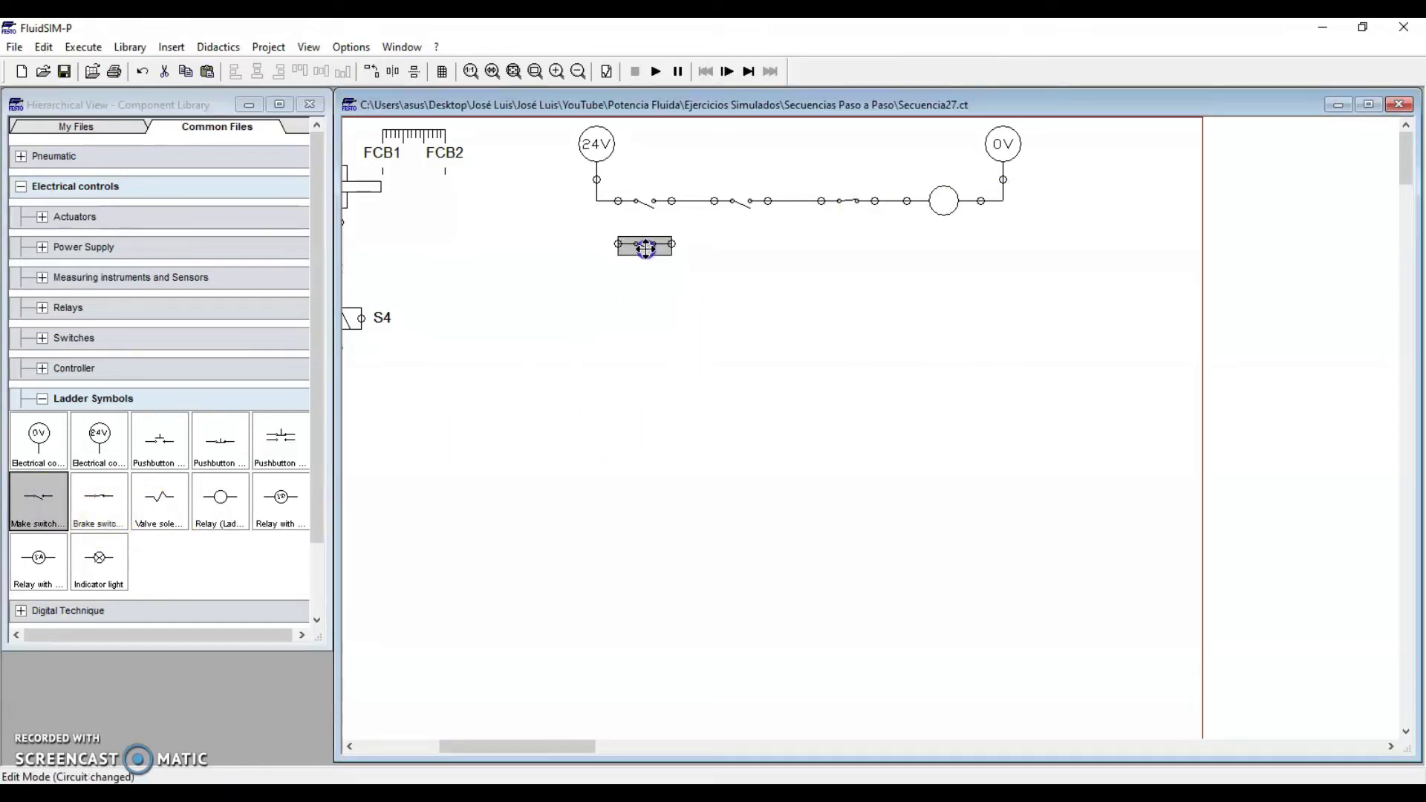
{"action": "left_click", "coordinate": [684, 318]}
{"action": "left_click_drag", "start_coordinate": [596, 201], "coordinate": [617, 244]}
{"action": "left_click_drag", "start_coordinate": [796, 201], "coordinate": [797, 202]}
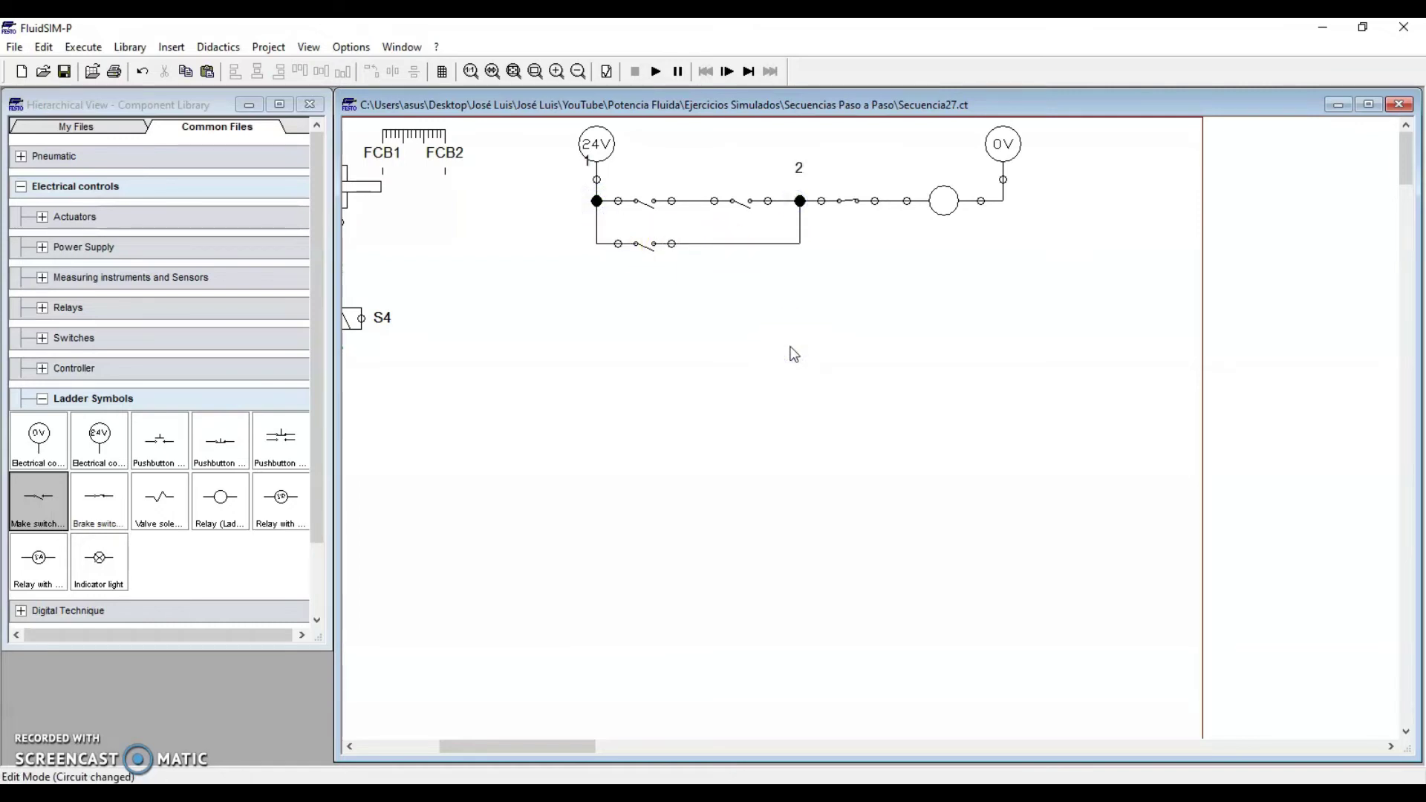
Step: Add a third rung with a make switch and a valve solenoid, wired between the 24 V and 0 V lines
{"action": "left_click_drag", "start_coordinate": [39, 496], "coordinate": [640, 288]}
{"action": "left_click_drag", "start_coordinate": [160, 497], "coordinate": [953, 286]}
{"action": "left_click", "coordinate": [882, 341]}
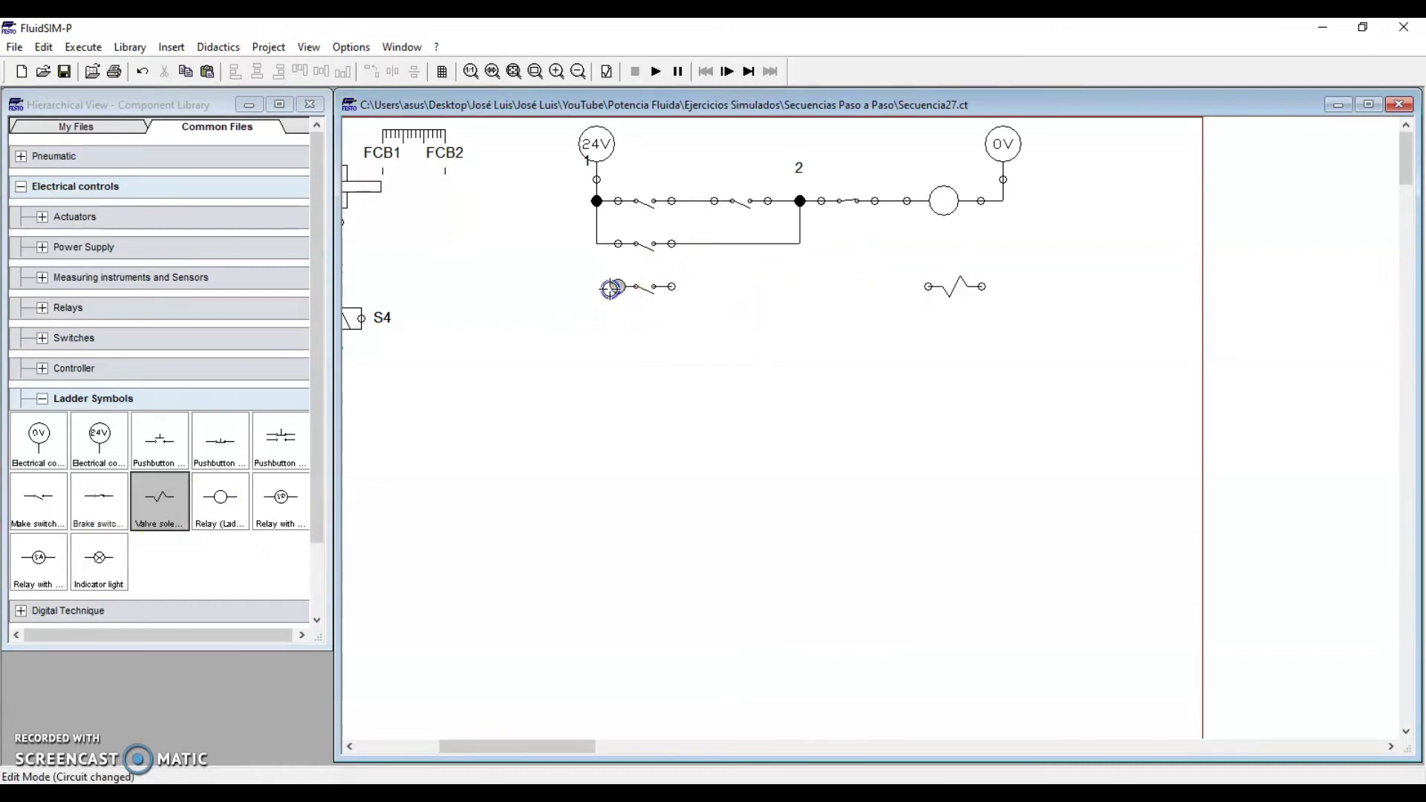
{"action": "left_click_drag", "start_coordinate": [596, 244], "coordinate": [596, 243]}
{"action": "left_click_drag", "start_coordinate": [919, 284], "coordinate": [920, 285]}
{"action": "left_click_drag", "start_coordinate": [1004, 201], "coordinate": [527, 342]}
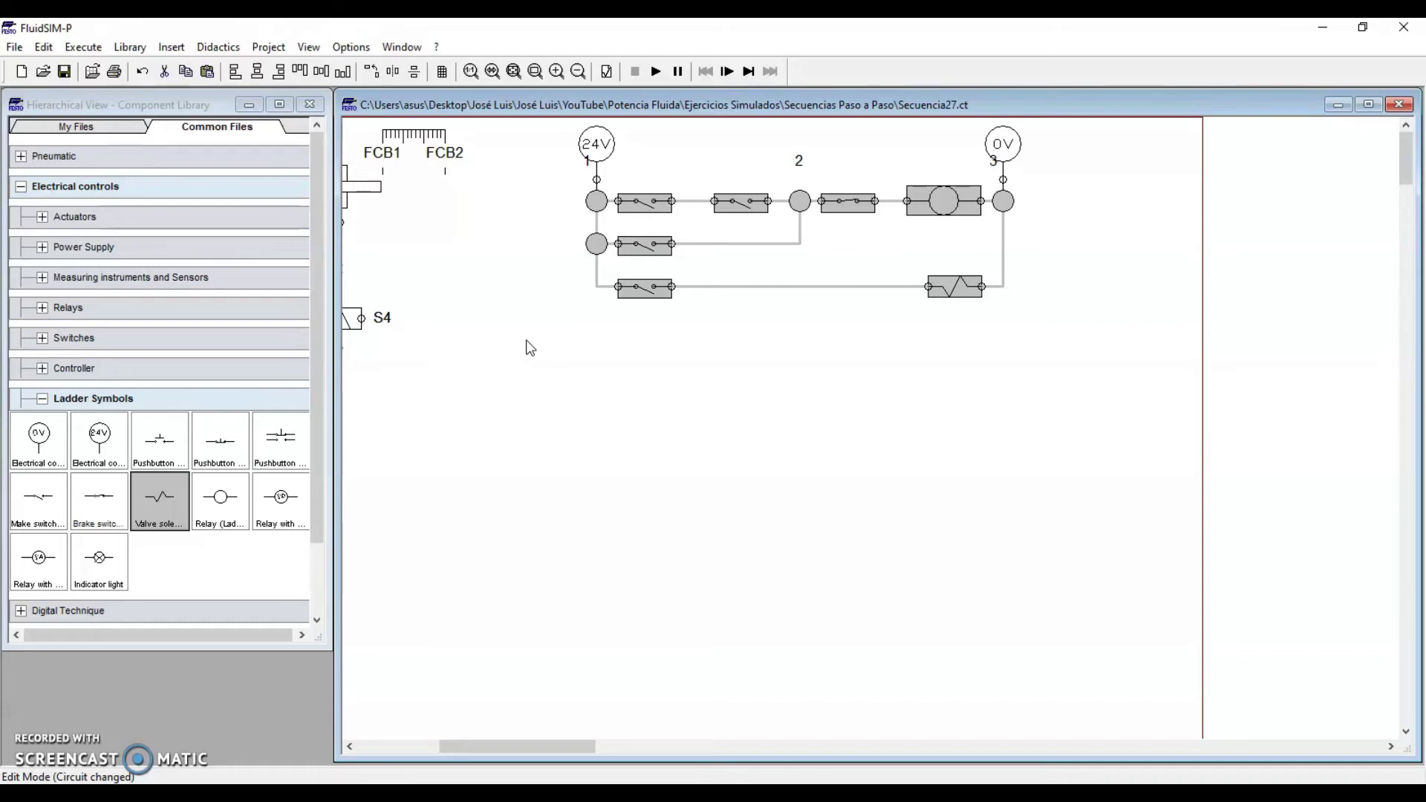
Step: Copy the relay and solenoid rung group and paste two duplicates, aligned one below the other under the original
{"action": "left_click", "coordinate": [475, 750]}
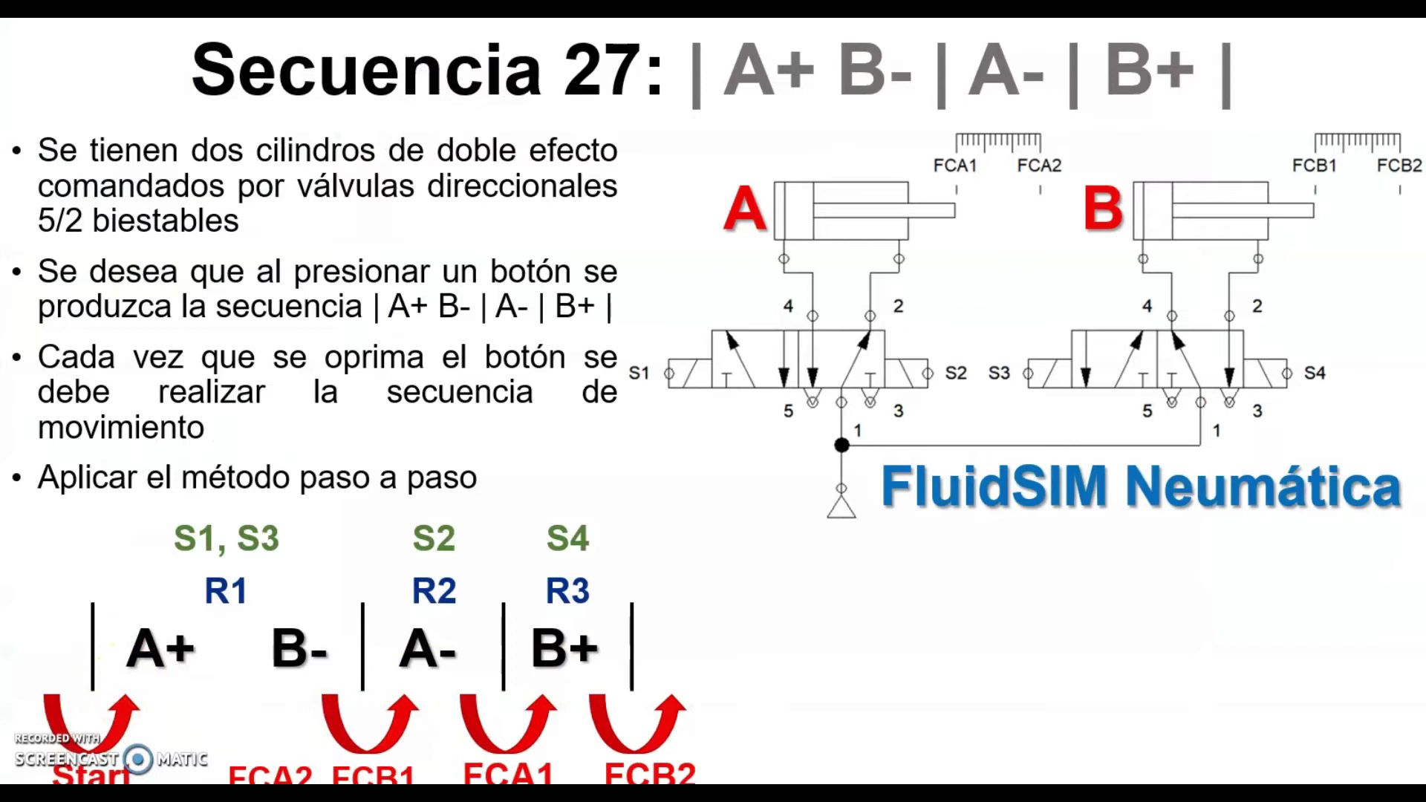
{"action": "key", "text": "alt+Tab"}
{"action": "right_click", "coordinate": [655, 248]}
{"action": "left_click", "coordinate": [719, 278]}
{"action": "right_click", "coordinate": [564, 324]}
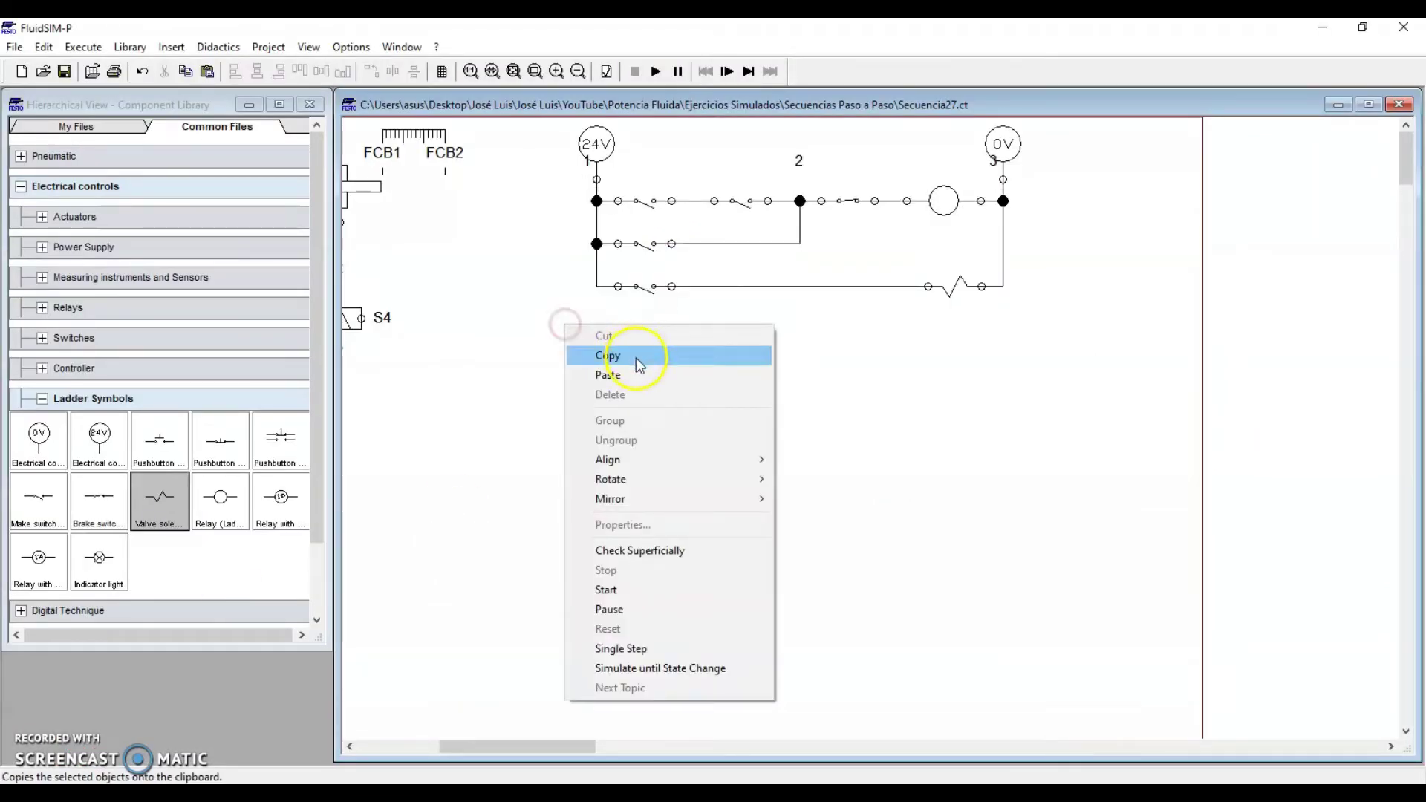
{"action": "left_click", "coordinate": [637, 376]}
{"action": "left_click_drag", "start_coordinate": [1053, 431], "coordinate": [946, 335]}
{"action": "left_click_drag", "start_coordinate": [997, 479], "coordinate": [940, 475]}
{"action": "left_click", "coordinate": [1095, 466]}
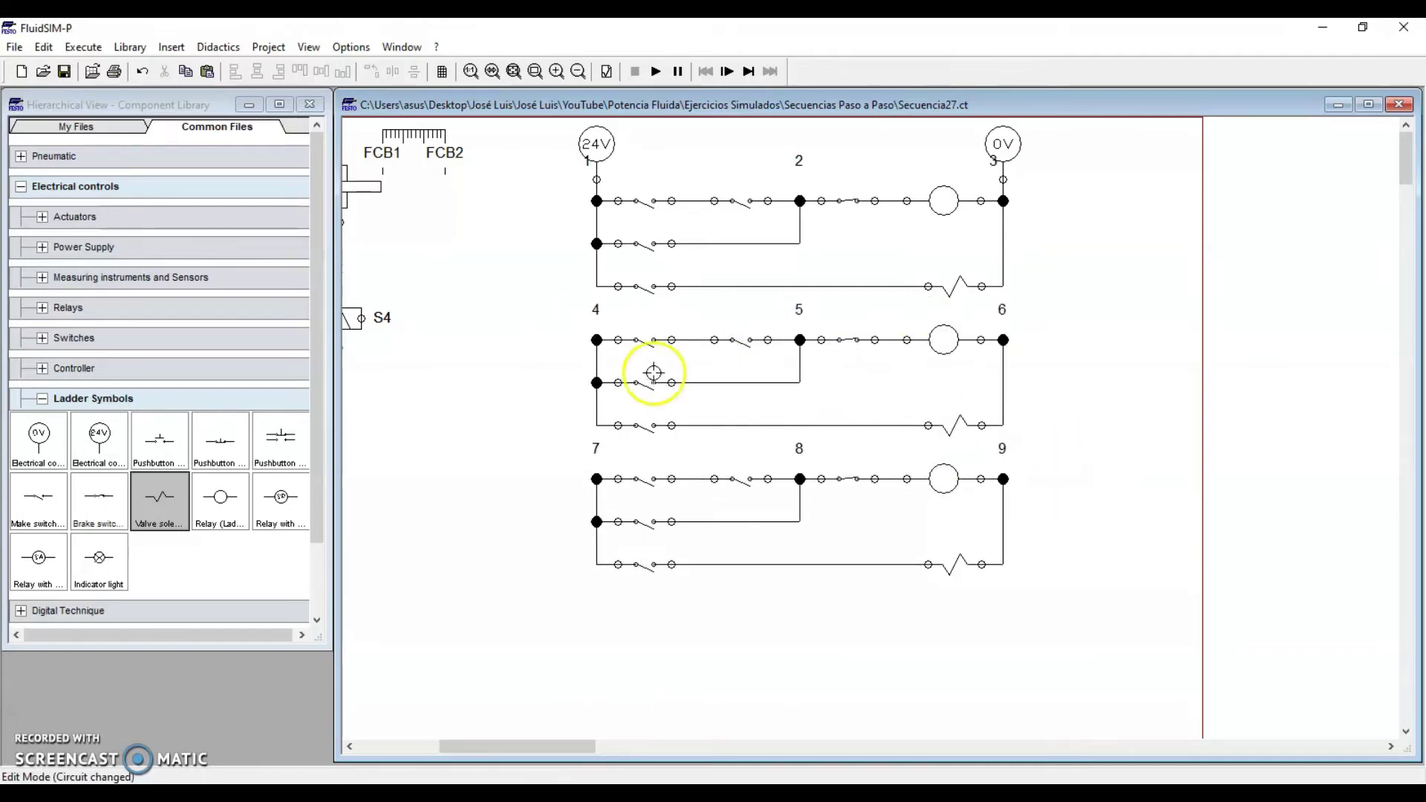
Step: Connect both duplicated rung groups to the 24 V and 0 V lines of the group above
{"action": "left_click_drag", "start_coordinate": [595, 337], "coordinate": [597, 286]}
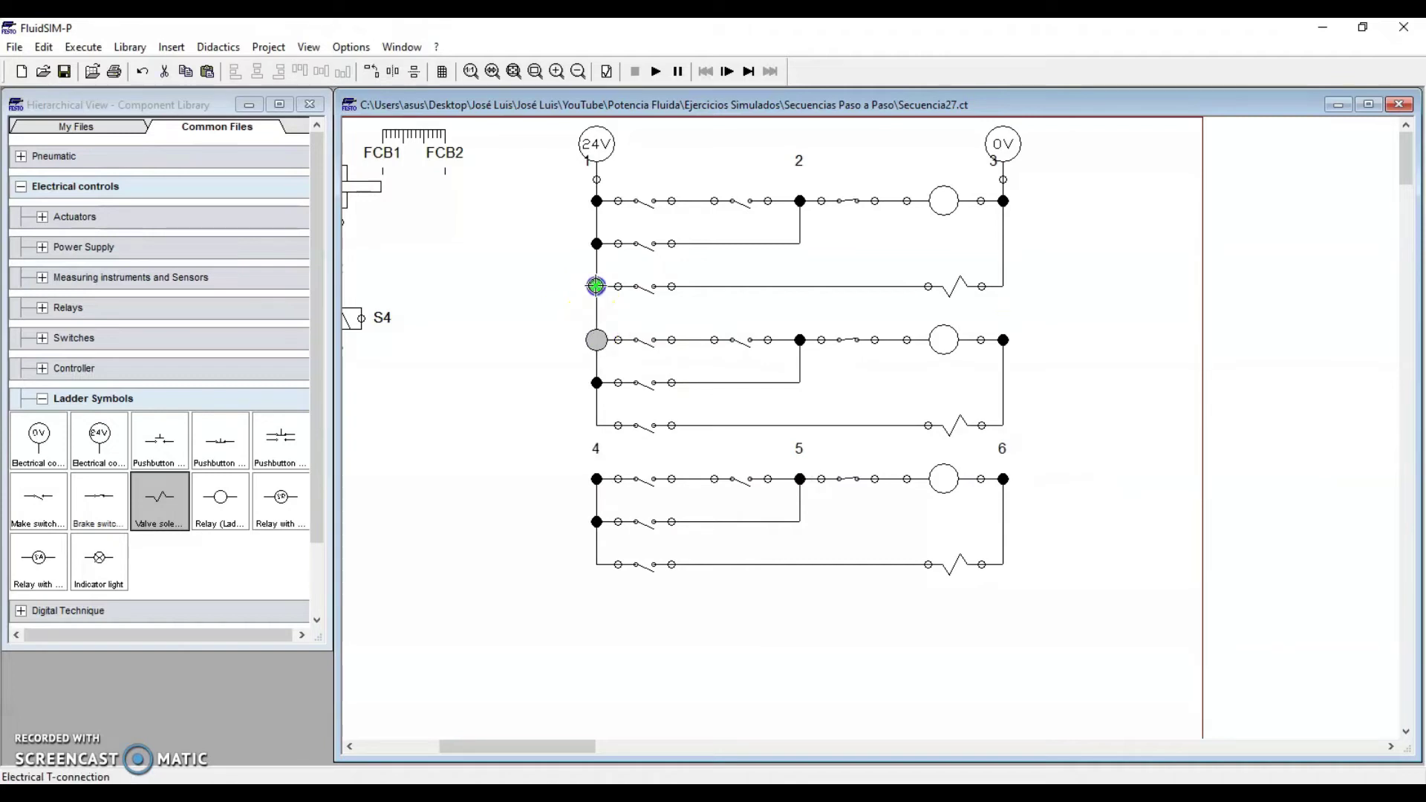
{"action": "left_click_drag", "start_coordinate": [596, 479], "coordinate": [597, 426]}
{"action": "left_click_drag", "start_coordinate": [1003, 339], "coordinate": [1003, 286]}
{"action": "left_click_drag", "start_coordinate": [1003, 479], "coordinate": [1004, 425]}
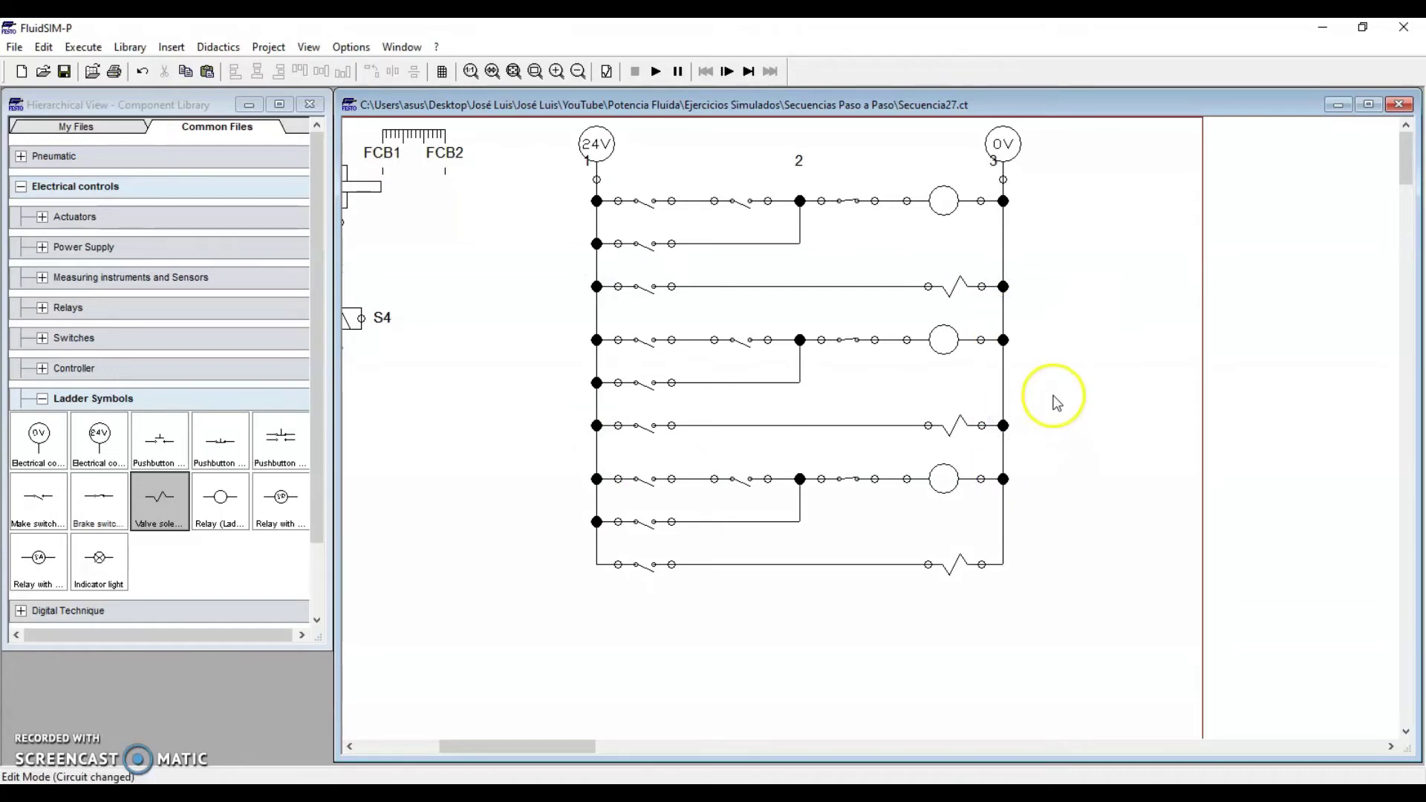
{"action": "left_click_drag", "start_coordinate": [1076, 134], "coordinate": [553, 622]}
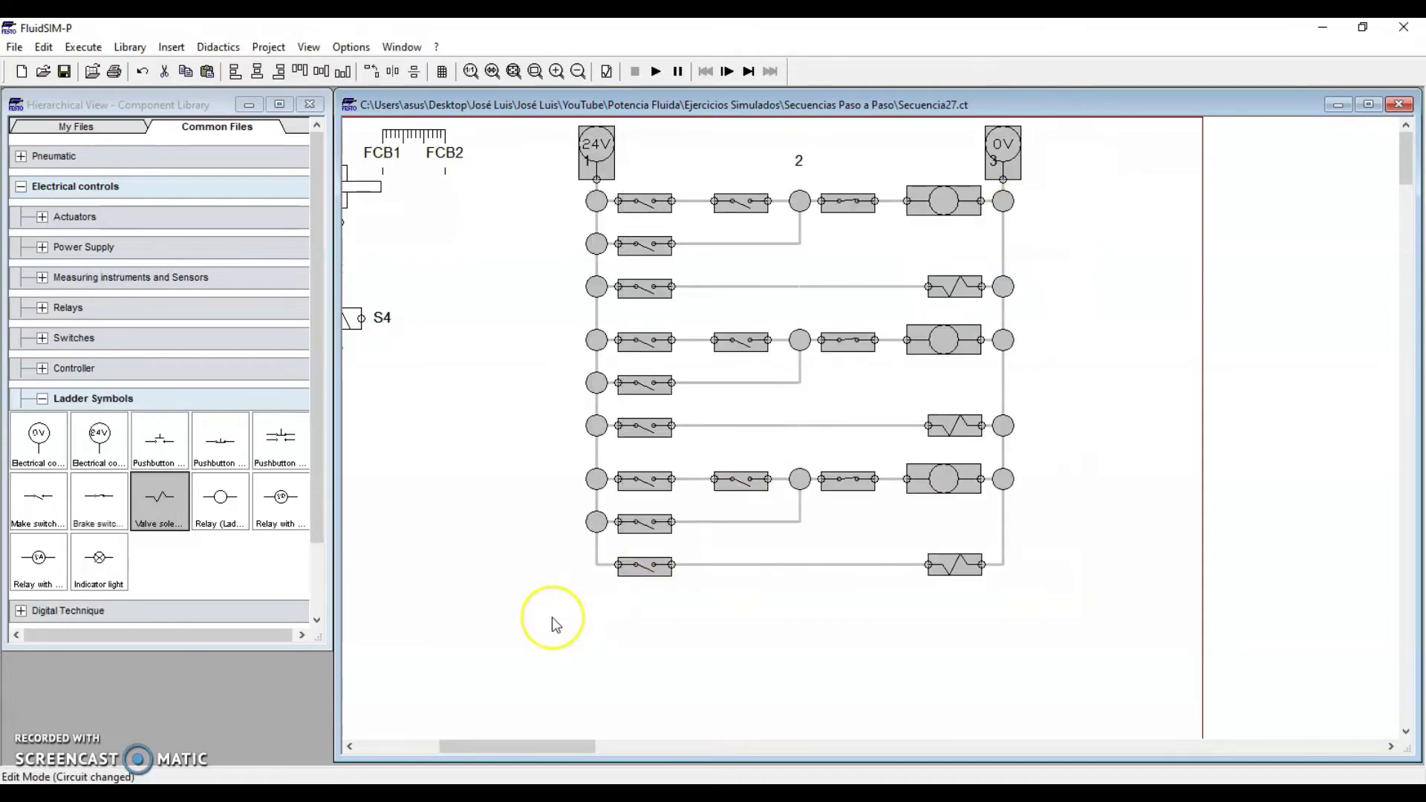
{"action": "left_click", "coordinate": [543, 645]}
{"action": "left_click", "coordinate": [943, 200]}
{"action": "left_click", "coordinate": [943, 339]}
{"action": "left_click", "coordinate": [943, 476]}
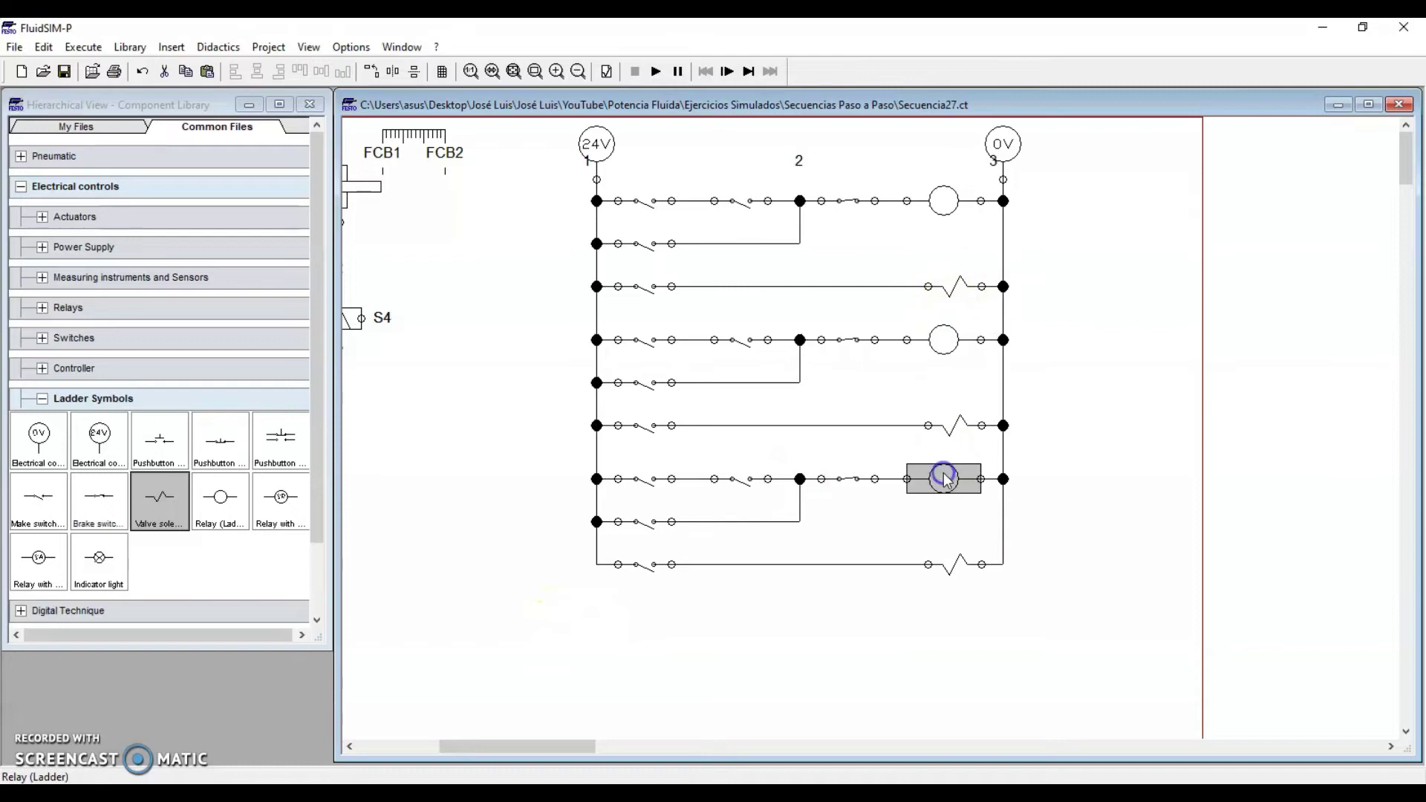
{"action": "left_click", "coordinate": [944, 200]}
{"action": "left_click", "coordinate": [944, 339]}
{"action": "left_click", "coordinate": [945, 479]}
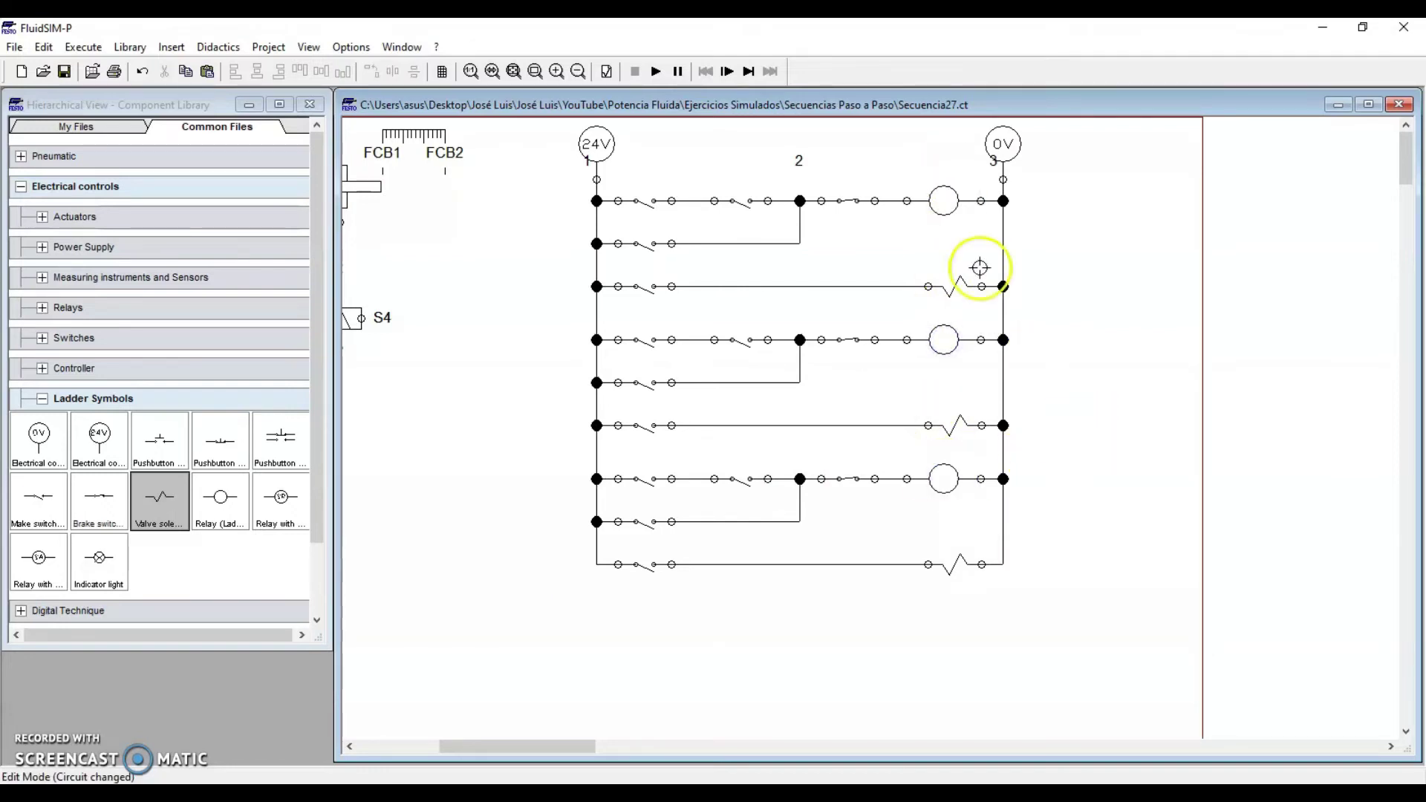
Step: Label the three relay coils R1, R2 and R3 in order down the ladder
{"action": "double_click", "coordinate": [943, 200]}
{"action": "key", "text": "Return"}
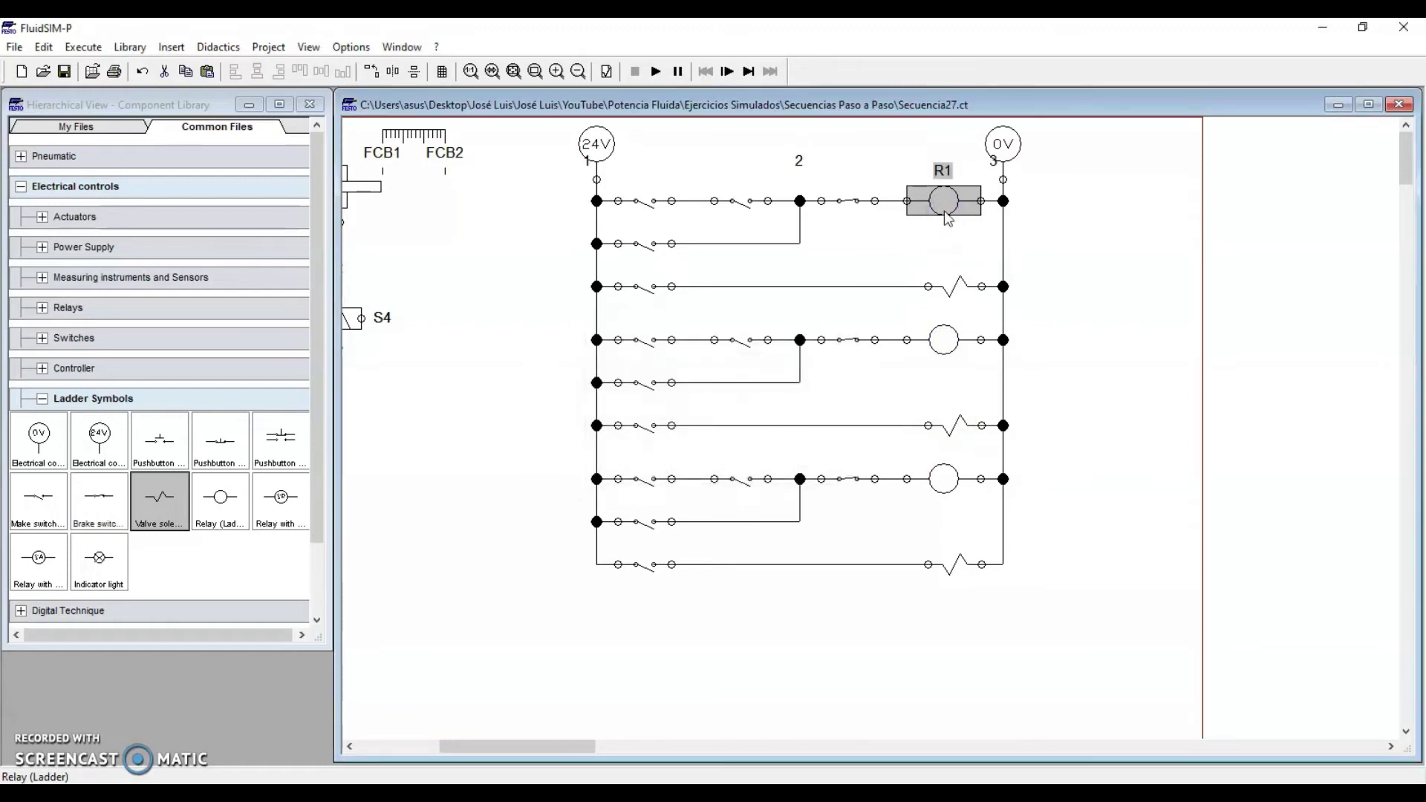
{"action": "double_click", "coordinate": [939, 346]}
{"action": "type", "text": "R"}
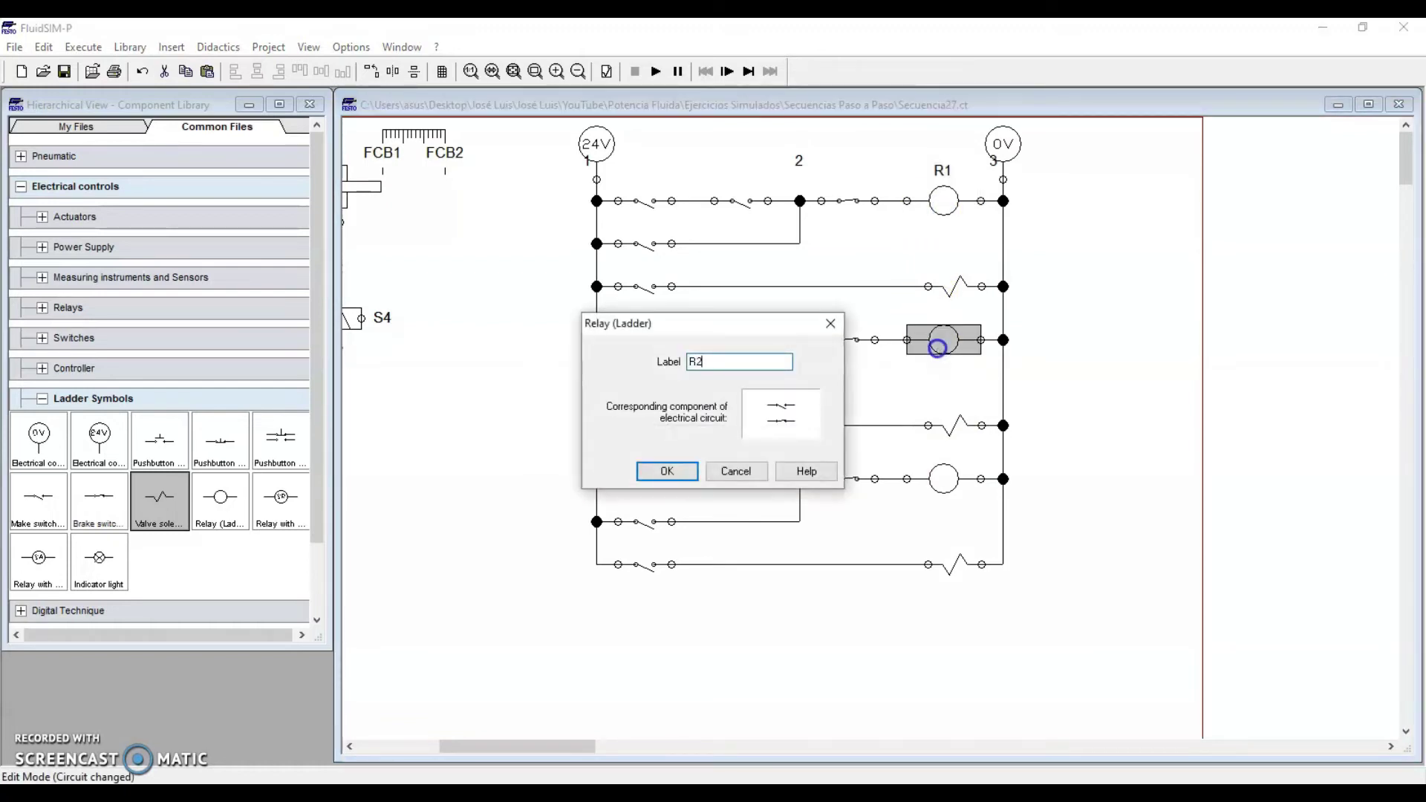
{"action": "type", "text": "2"}
{"action": "key", "text": "Return"}
{"action": "double_click", "coordinate": [939, 482]}
{"action": "type", "text": "R3"}
{"action": "key", "text": "Return"}
{"action": "left_click", "coordinate": [1012, 430]}
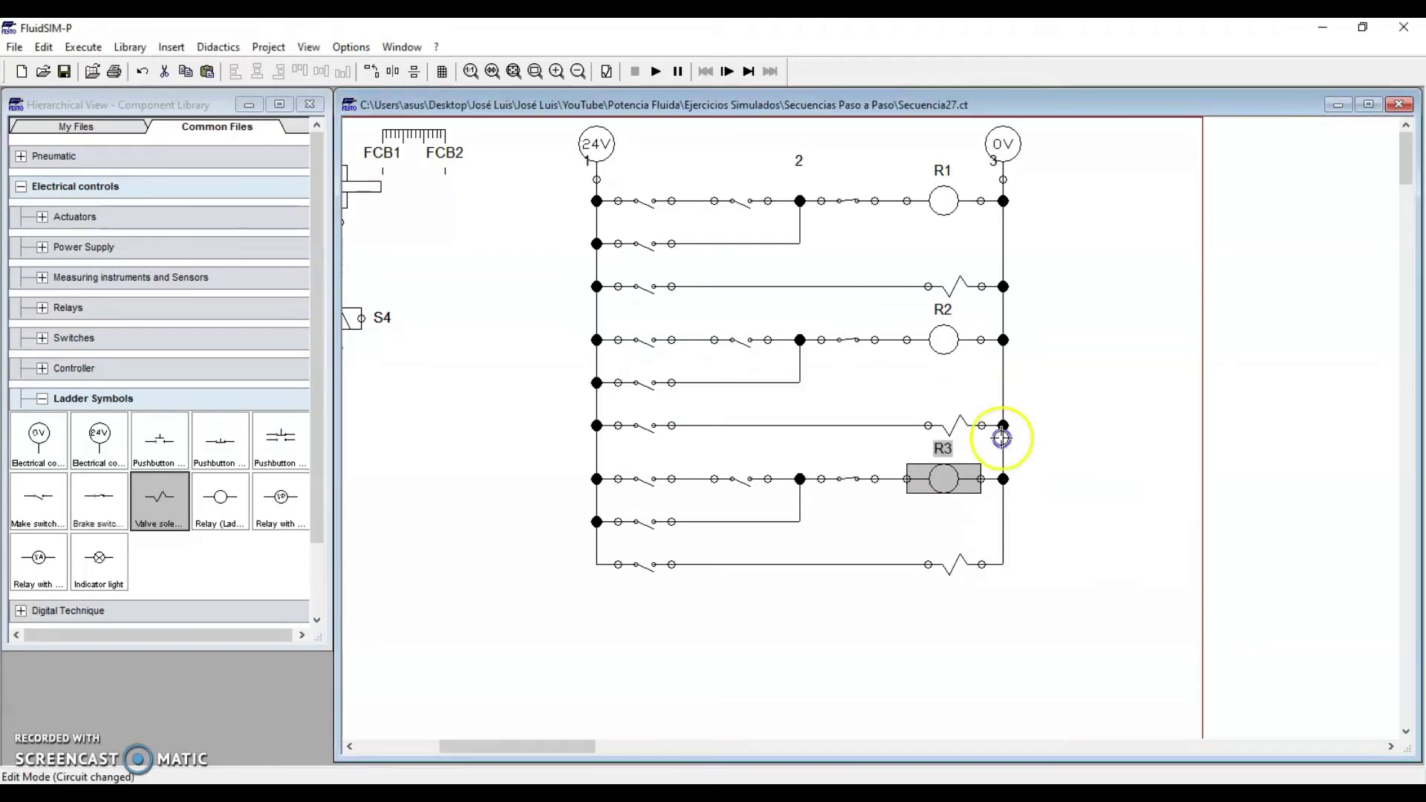
{"action": "left_click", "coordinate": [1093, 330]}
{"action": "left_click_drag", "start_coordinate": [568, 230], "coordinate": [684, 301]}
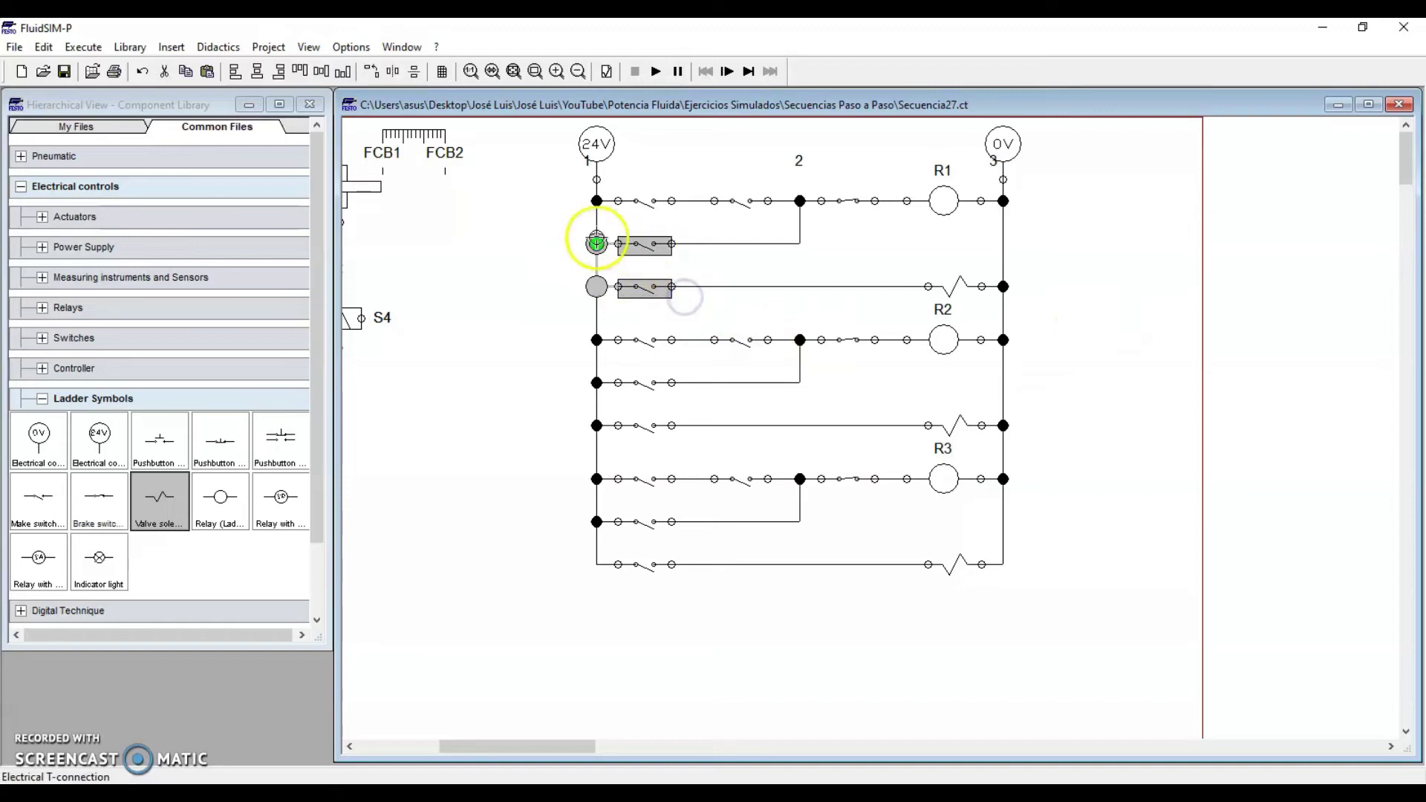
{"action": "left_click", "coordinate": [559, 242]}
{"action": "left_click_drag", "start_coordinate": [563, 190], "coordinate": [1036, 312]}
{"action": "left_click", "coordinate": [1069, 355]}
{"action": "left_click_drag", "start_coordinate": [566, 232], "coordinate": [706, 319]}
{"action": "left_click_drag", "start_coordinate": [595, 242], "coordinate": [722, 315]}
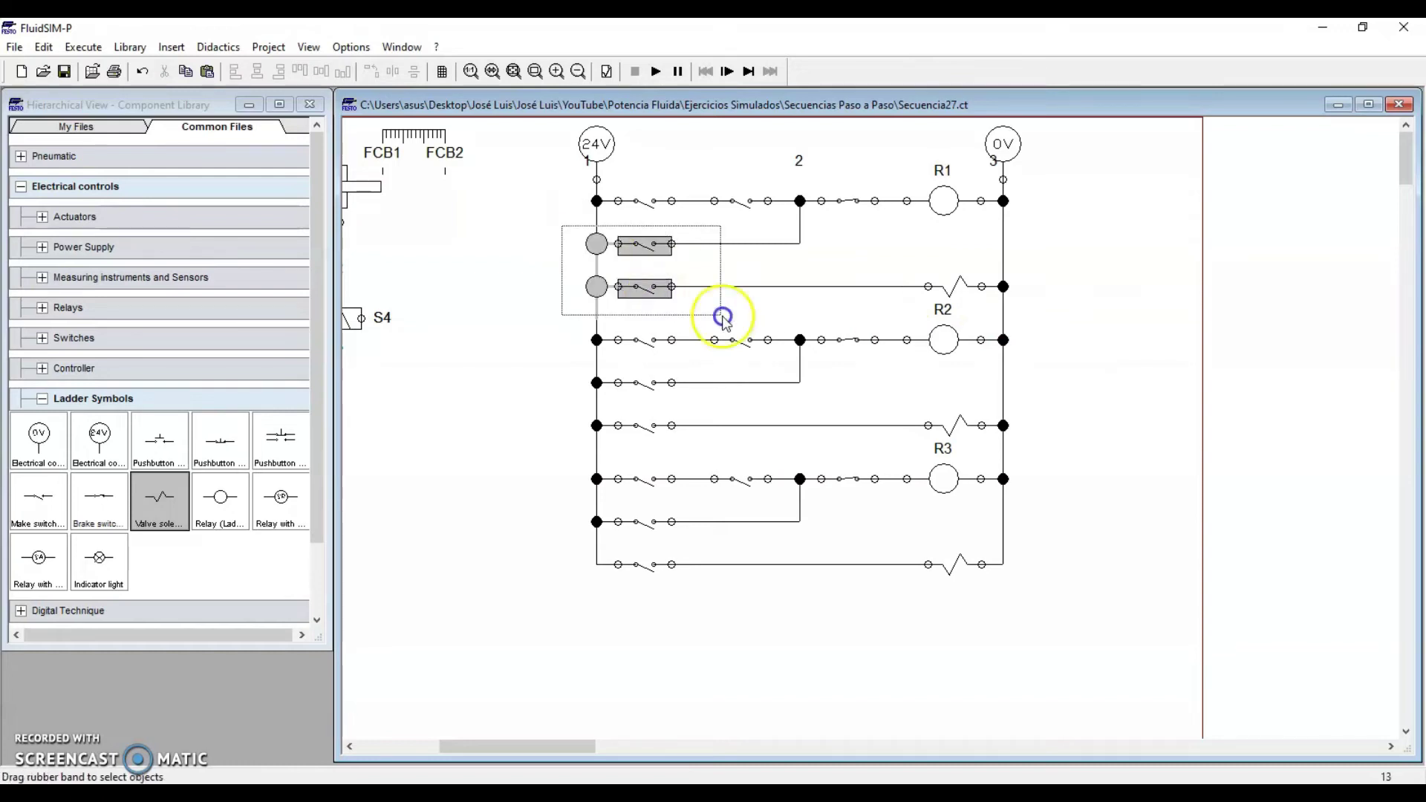
{"action": "left_click", "coordinate": [949, 205]}
{"action": "left_click_drag", "start_coordinate": [567, 183], "coordinate": [1083, 303]}
{"action": "left_click", "coordinate": [933, 198]}
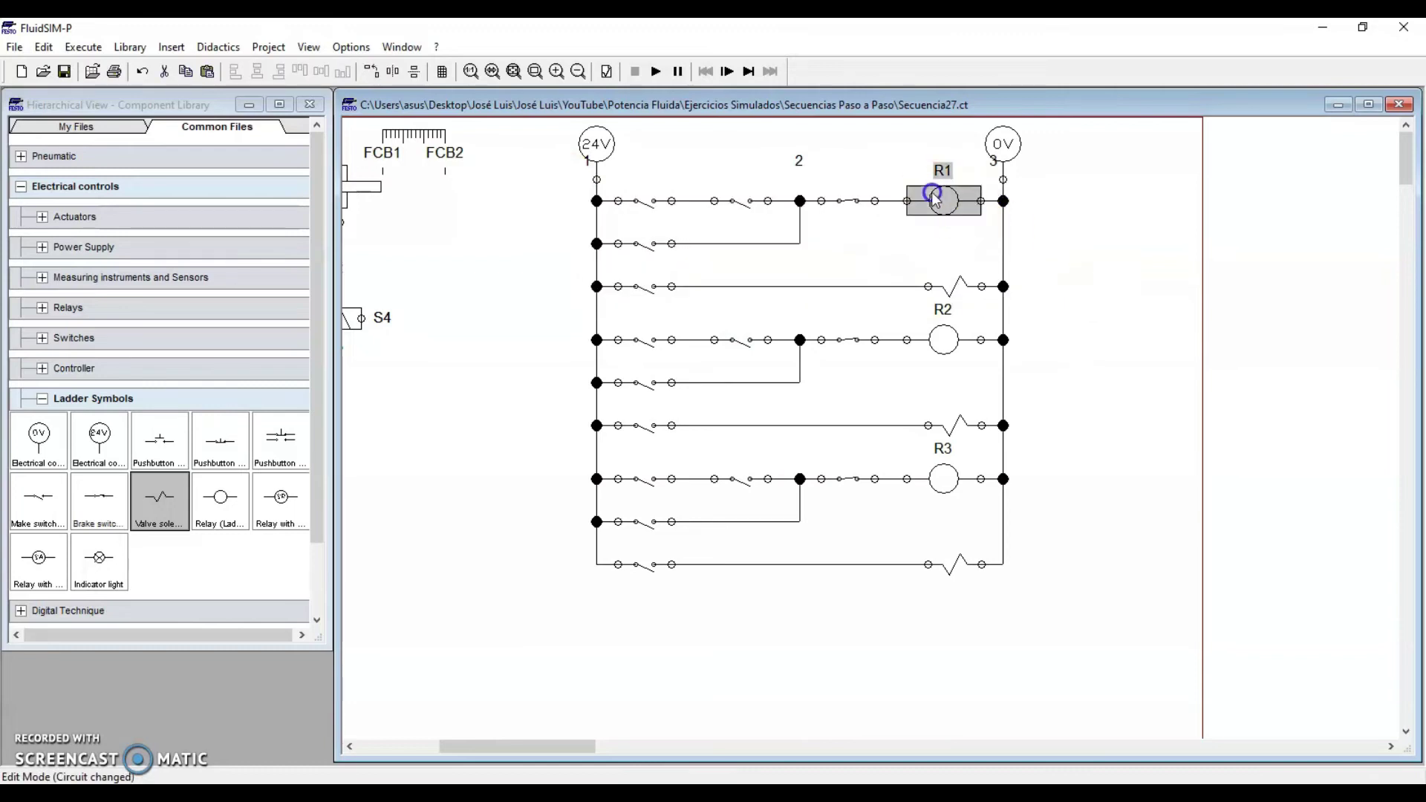
{"action": "left_click_drag", "start_coordinate": [542, 219], "coordinate": [720, 315]}
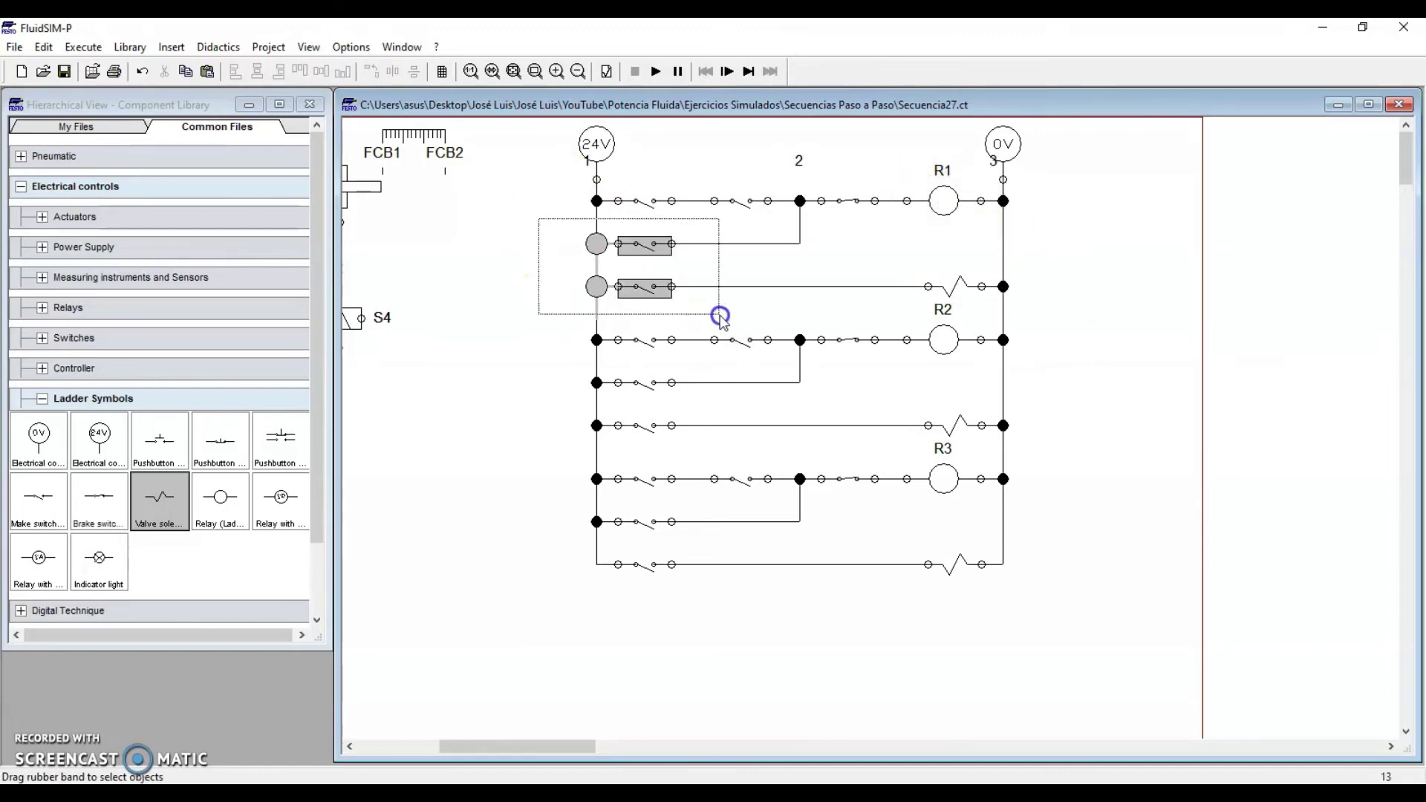
{"action": "left_click", "coordinate": [650, 292]}
{"action": "left_click", "coordinate": [528, 282]}
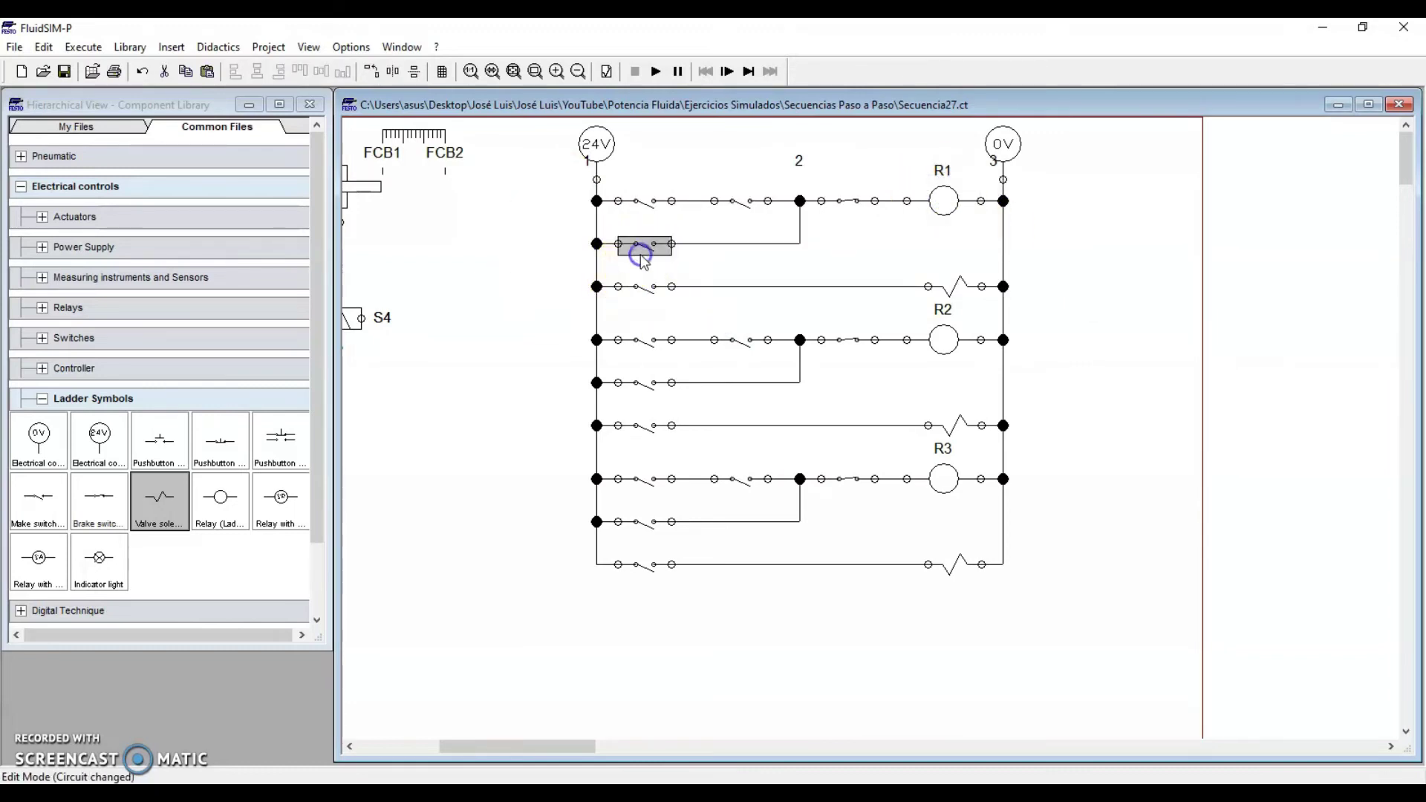
Step: Label the latching make switch below the R1 coil rung and the make switch on its solenoid rung R1
{"action": "double_click", "coordinate": [638, 246]}
{"action": "type", "text": "R1"}
{"action": "key", "text": "Return"}
{"action": "double_click", "coordinate": [645, 288]}
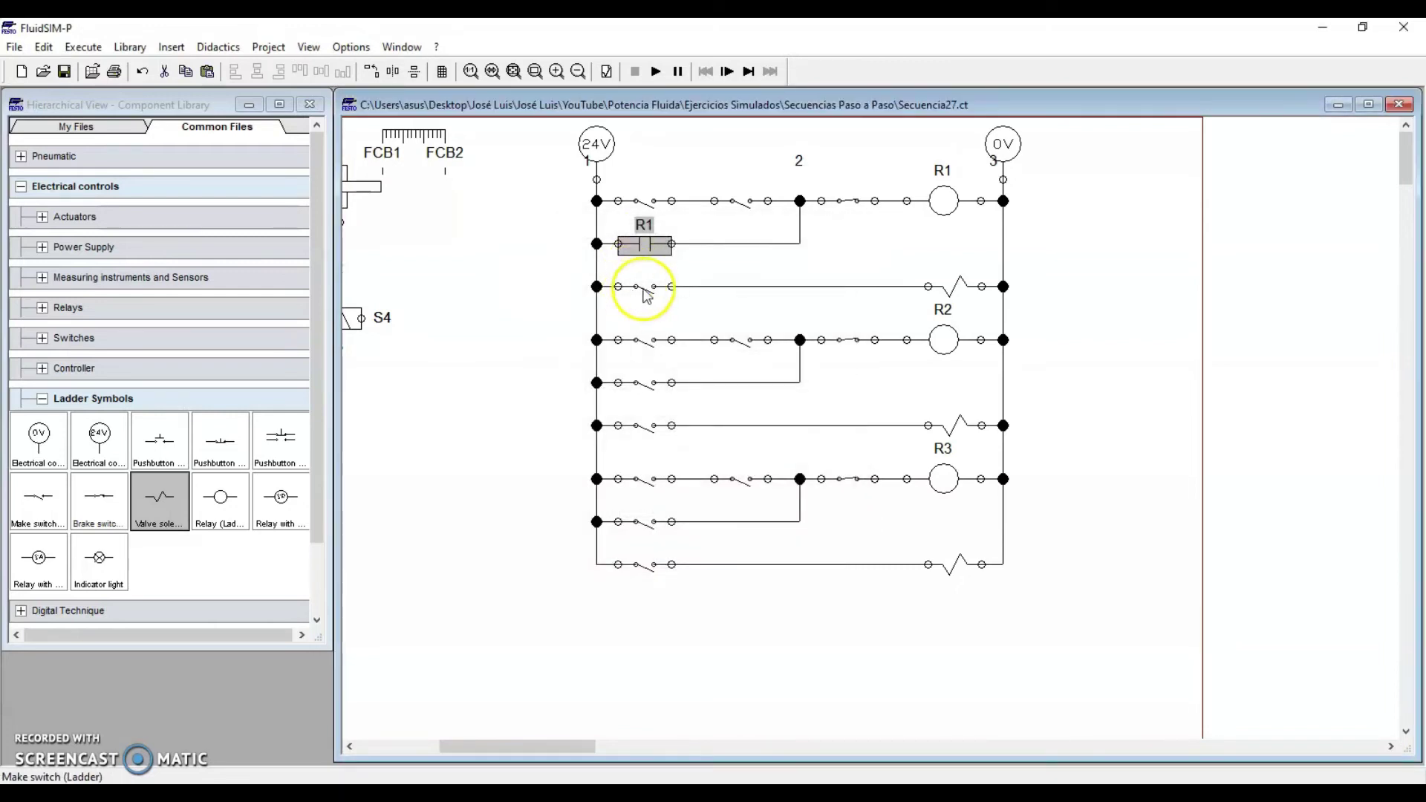
{"action": "type", "text": "R1"}
{"action": "key", "text": "Return"}
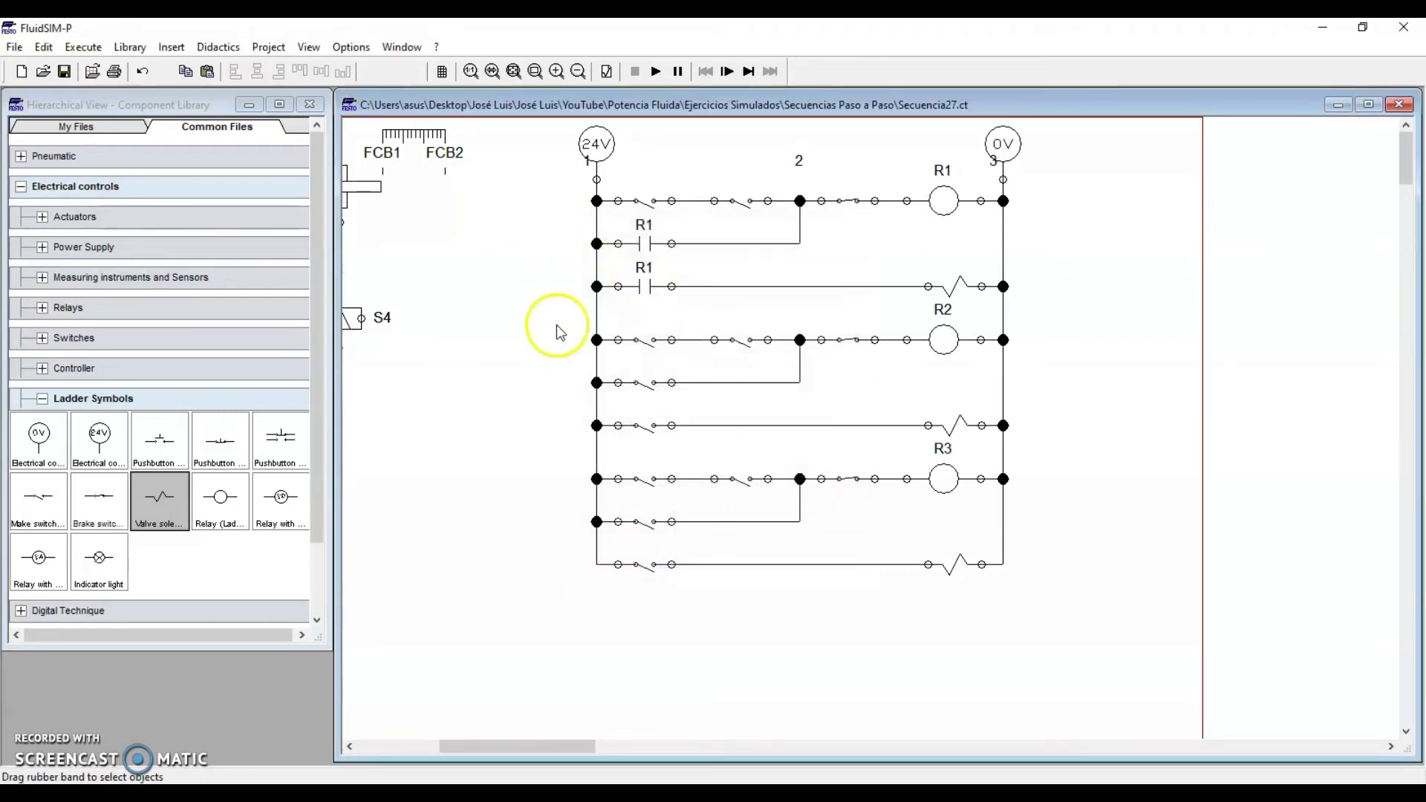
{"action": "left_click_drag", "start_coordinate": [578, 329], "coordinate": [1022, 437]}
{"action": "left_click", "coordinate": [1069, 435]}
{"action": "left_click", "coordinate": [932, 335]}
{"action": "left_click_drag", "start_coordinate": [558, 361], "coordinate": [704, 444]}
{"action": "left_click", "coordinate": [703, 400]}
Step: Label the latching make switch and the solenoid rung's make switch in the second relay group R2
{"action": "double_click", "coordinate": [653, 384]}
{"action": "type", "text": "R2"}
{"action": "key", "text": "Return"}
{"action": "double_click", "coordinate": [653, 385]}
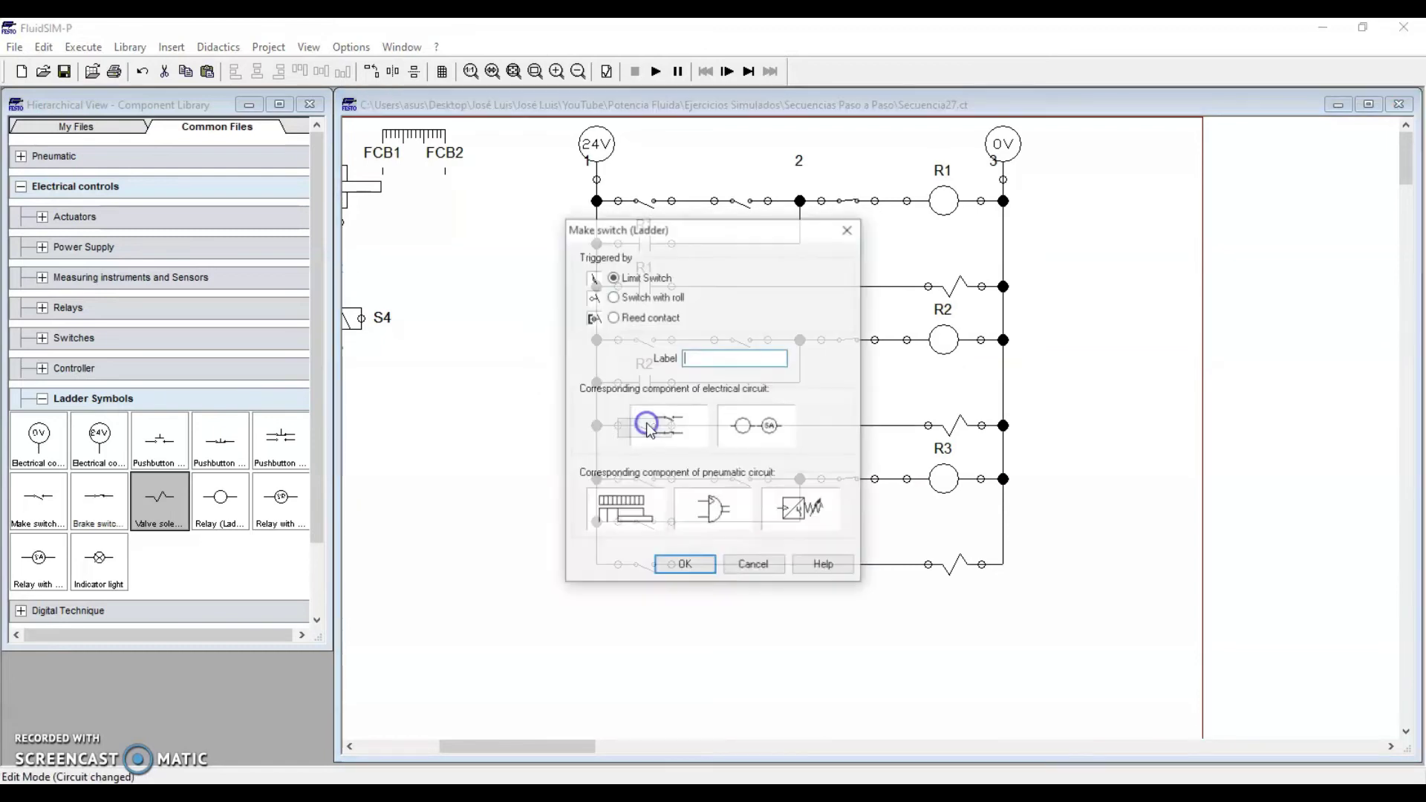
{"action": "key", "text": "Return"}
{"action": "left_click", "coordinate": [563, 481]}
{"action": "left_click_drag", "start_coordinate": [563, 458], "coordinate": [1111, 610]}
{"action": "left_click", "coordinate": [1022, 611]}
{"action": "left_click", "coordinate": [962, 490]}
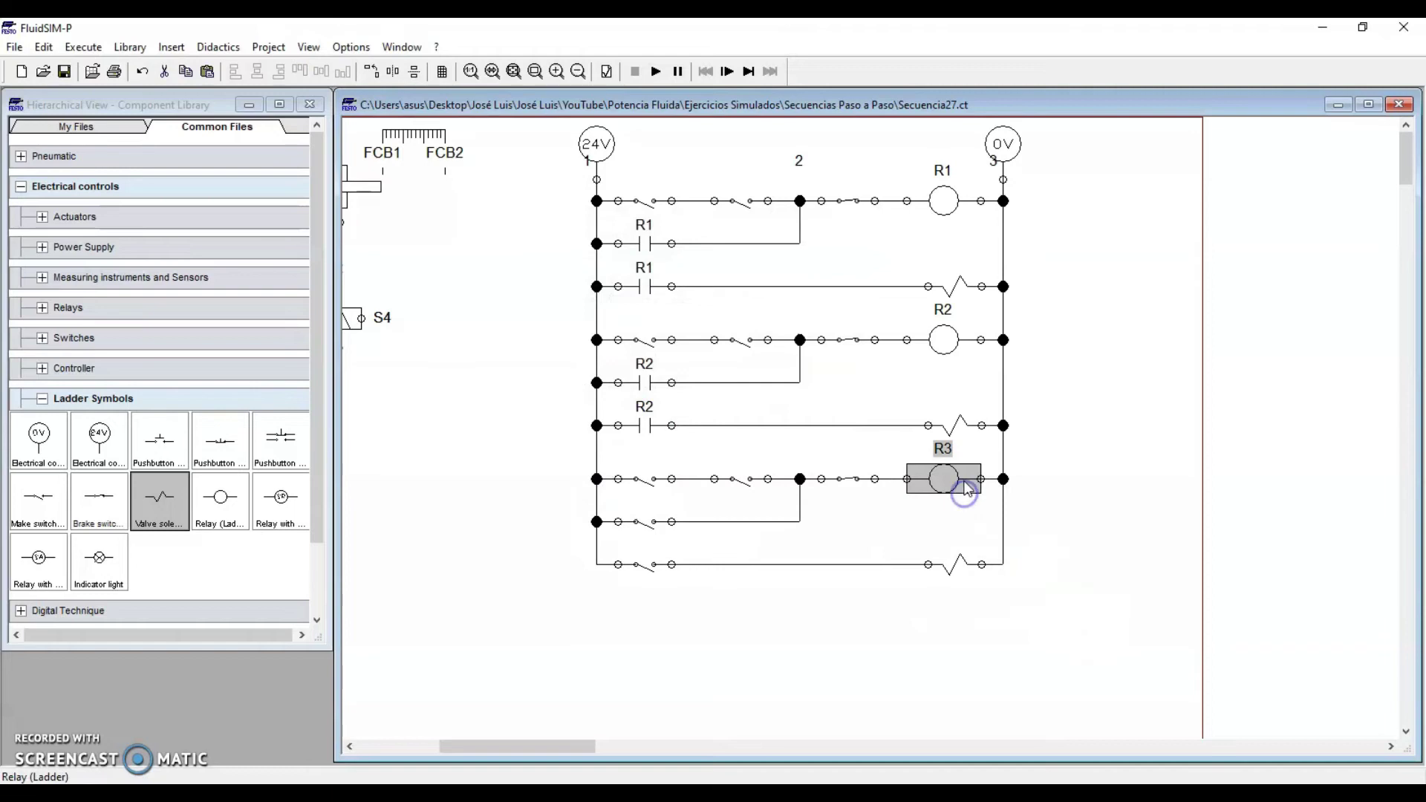
Step: Label the latching make switch and the solenoid rung's make switch in the third relay group R3
{"action": "double_click", "coordinate": [645, 523]}
{"action": "type", "text": "R"}
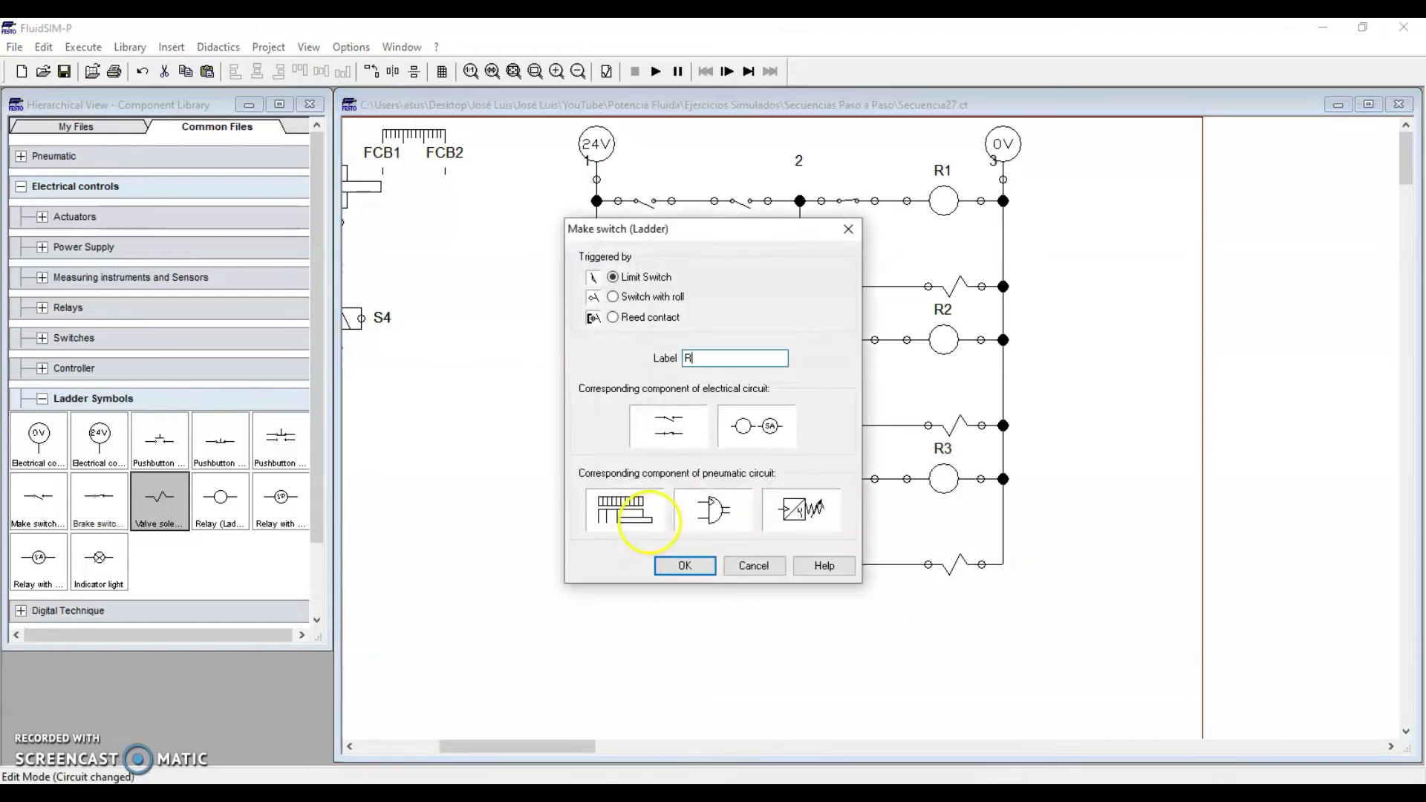
{"action": "type", "text": "3"}
{"action": "key", "text": "Return"}
{"action": "double_click", "coordinate": [643, 566]}
{"action": "type", "text": "R3"}
{"action": "left_click", "coordinate": [650, 567]}
{"action": "left_click", "coordinate": [706, 706]}
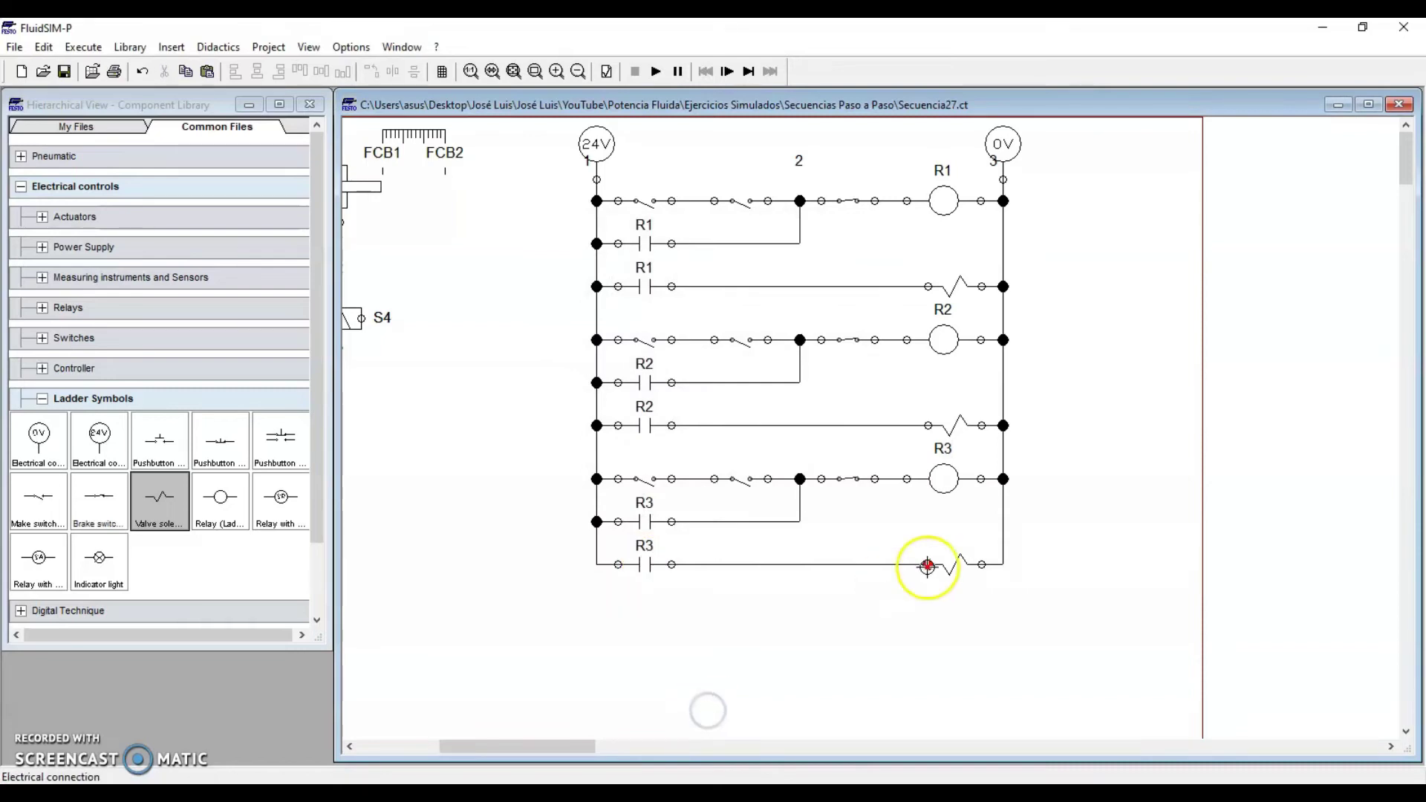
Step: Check the Secuencia 27 slide in PowerPoint for the solenoids assigned to relay R1, and return to the FluidSIM-P circuit
{"action": "left_click", "coordinate": [958, 286]}
{"action": "left_click", "coordinate": [957, 425]}
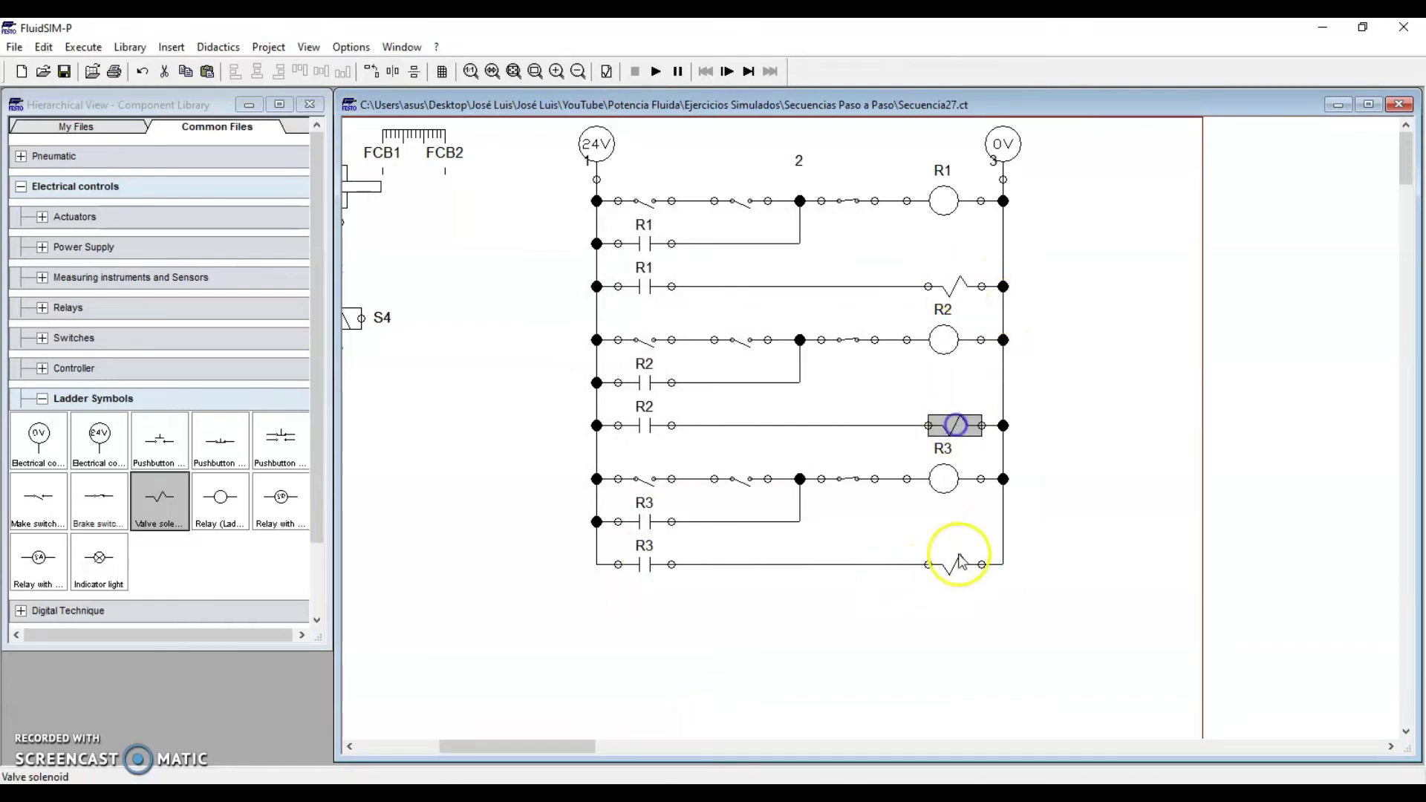
{"action": "left_click", "coordinate": [956, 564]}
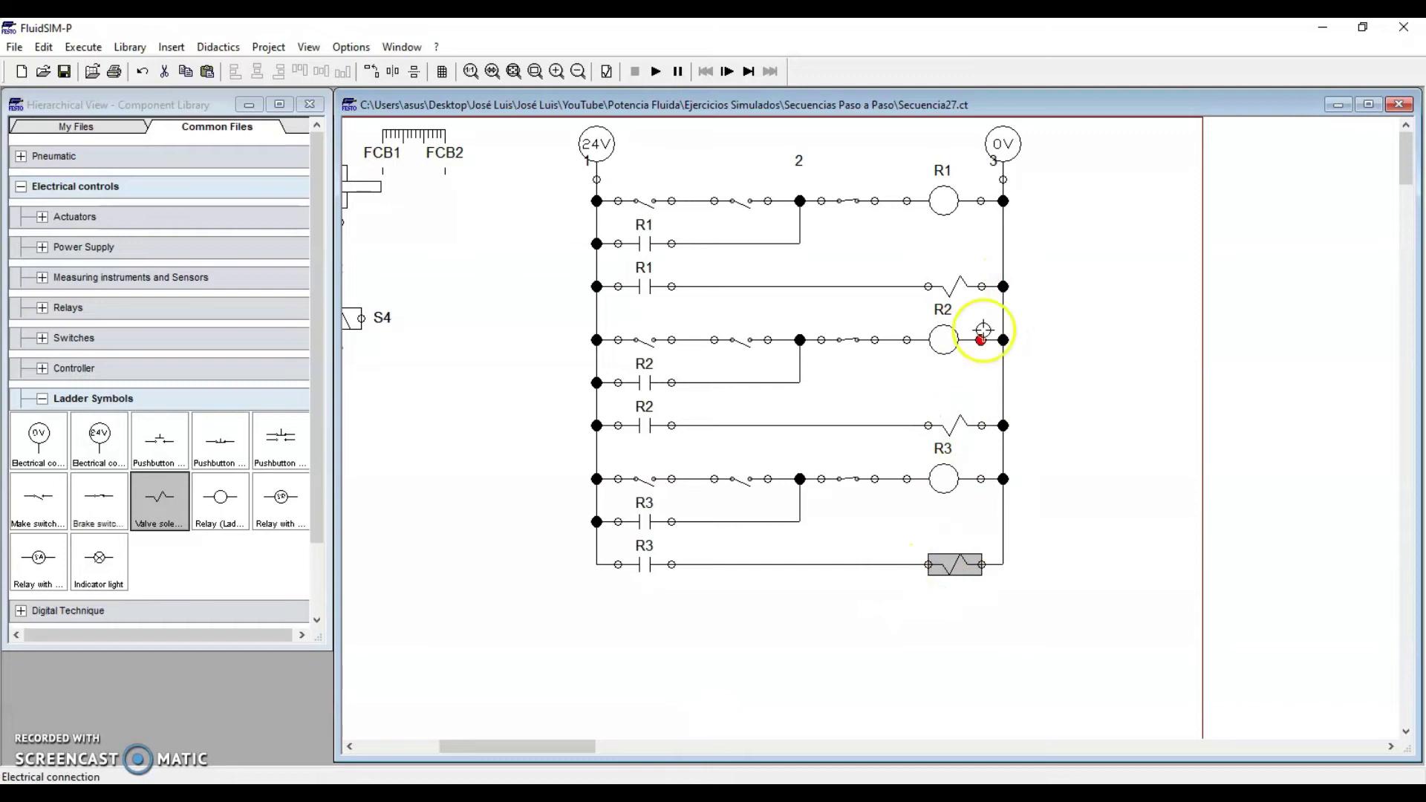
{"action": "left_click", "coordinate": [657, 287]}
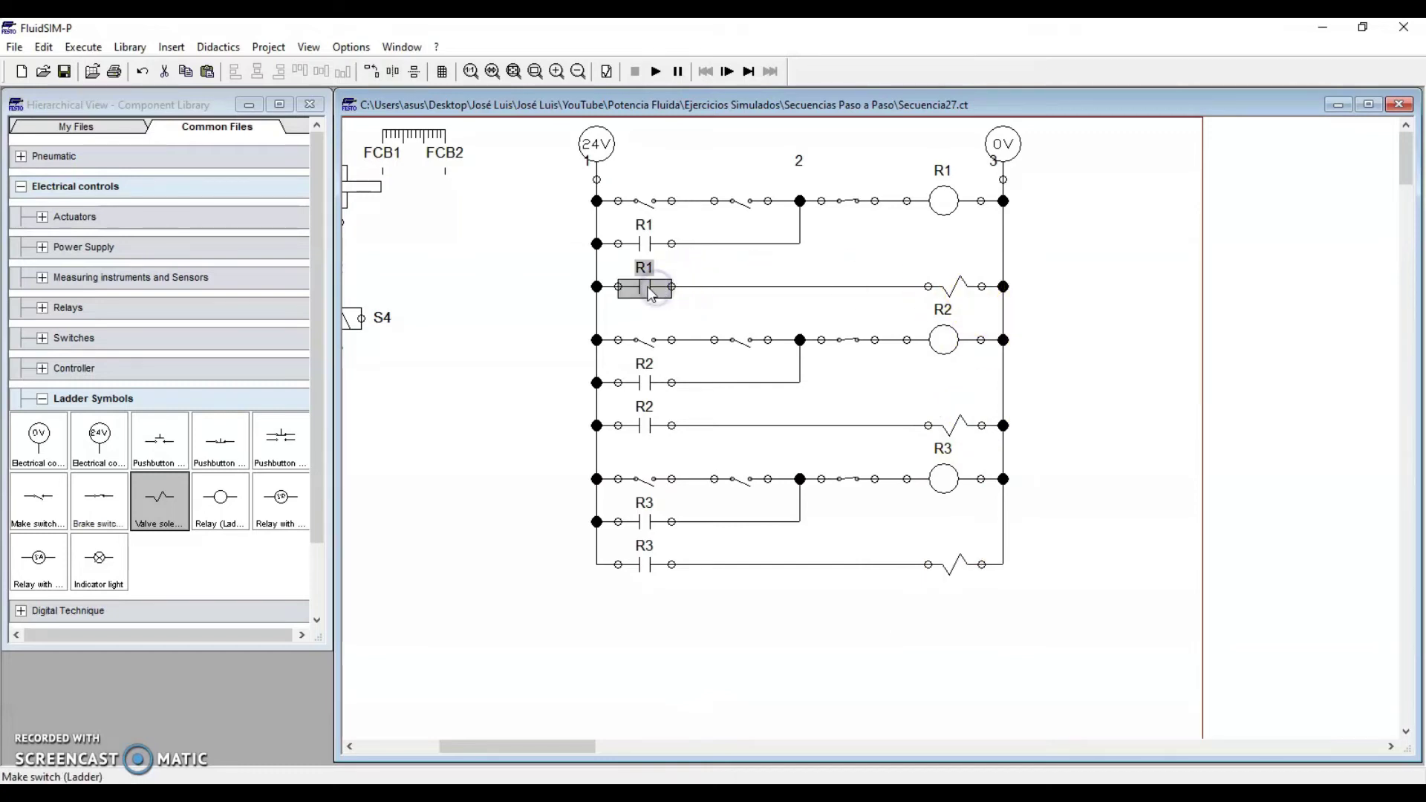
{"action": "left_click", "coordinate": [953, 286]}
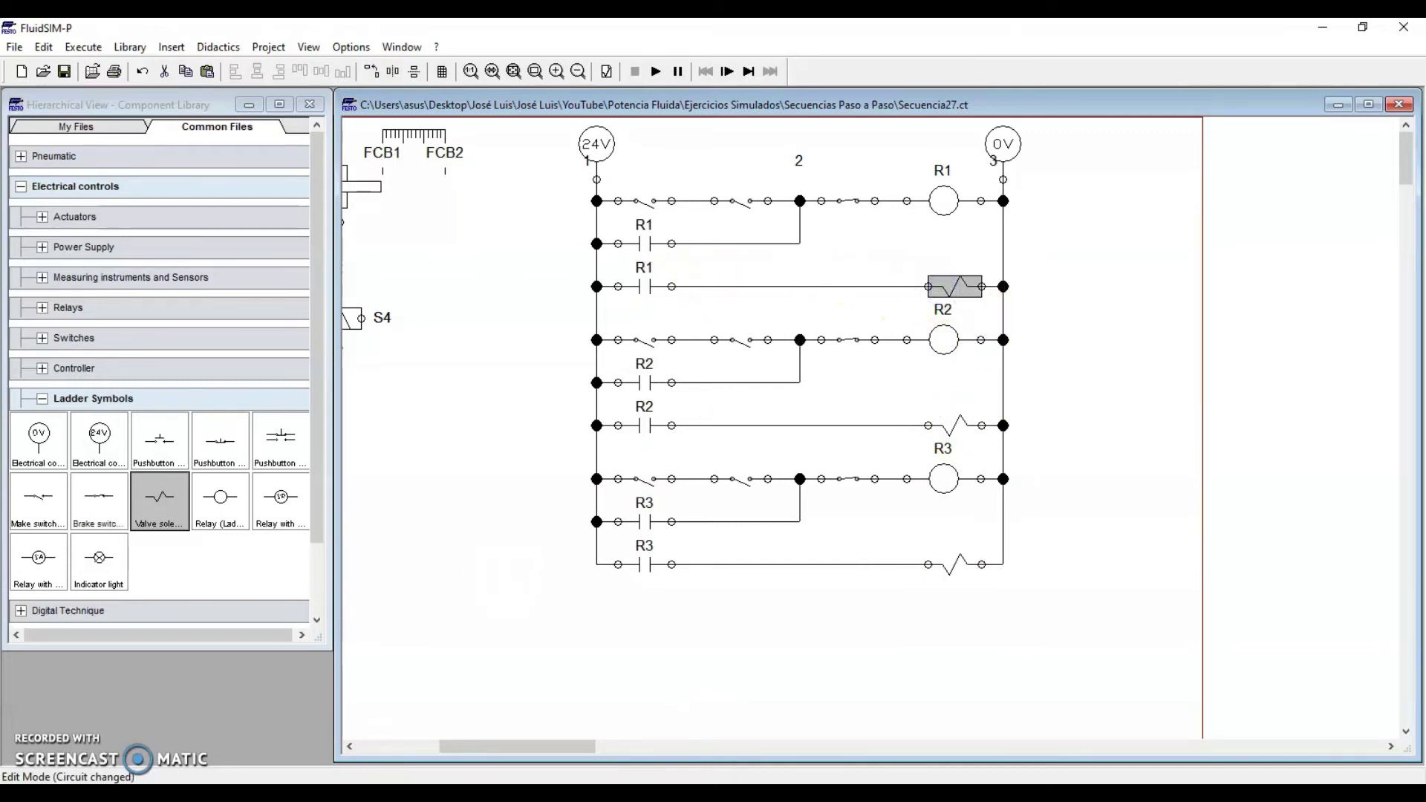
{"action": "left_click", "coordinate": [449, 750]}
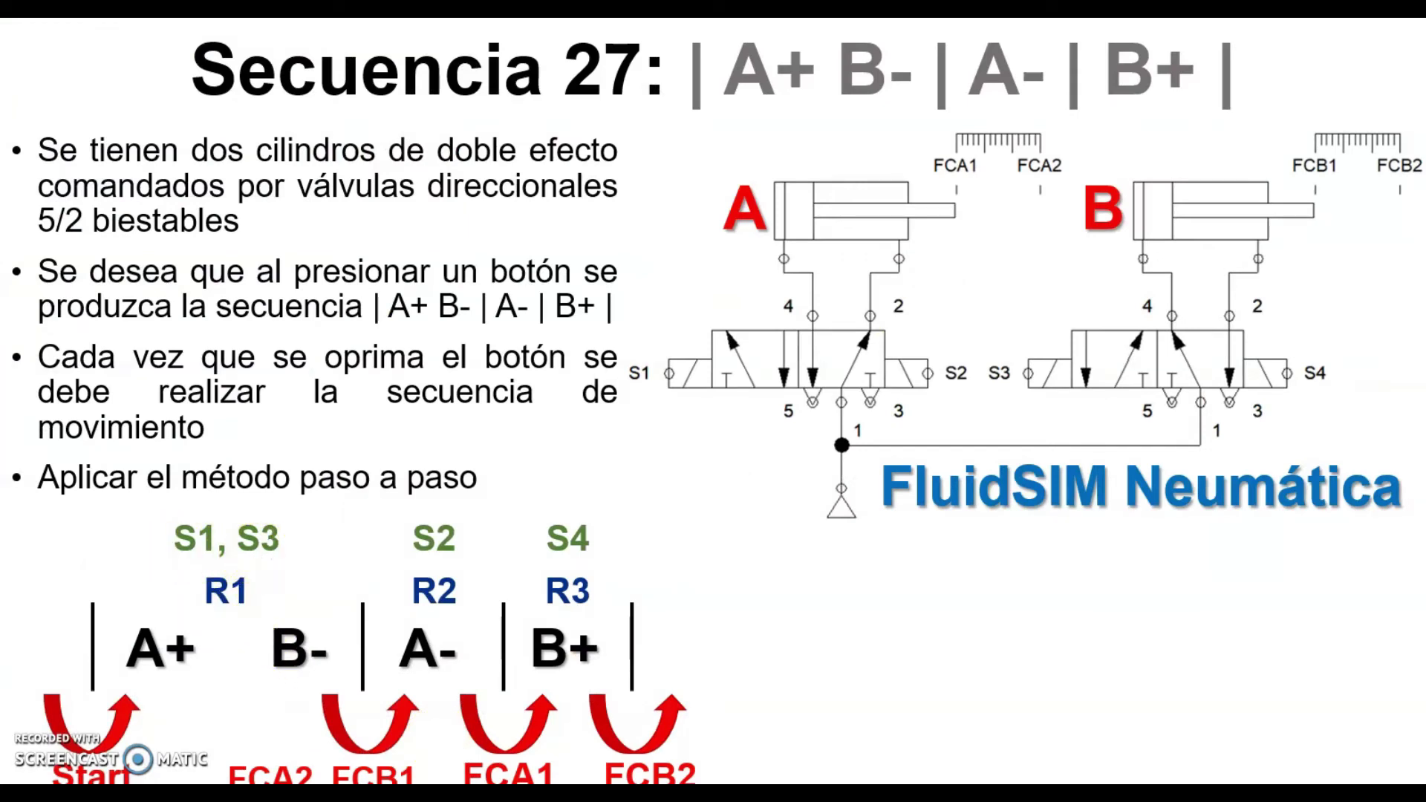
{"action": "key", "text": "alt+Tab"}
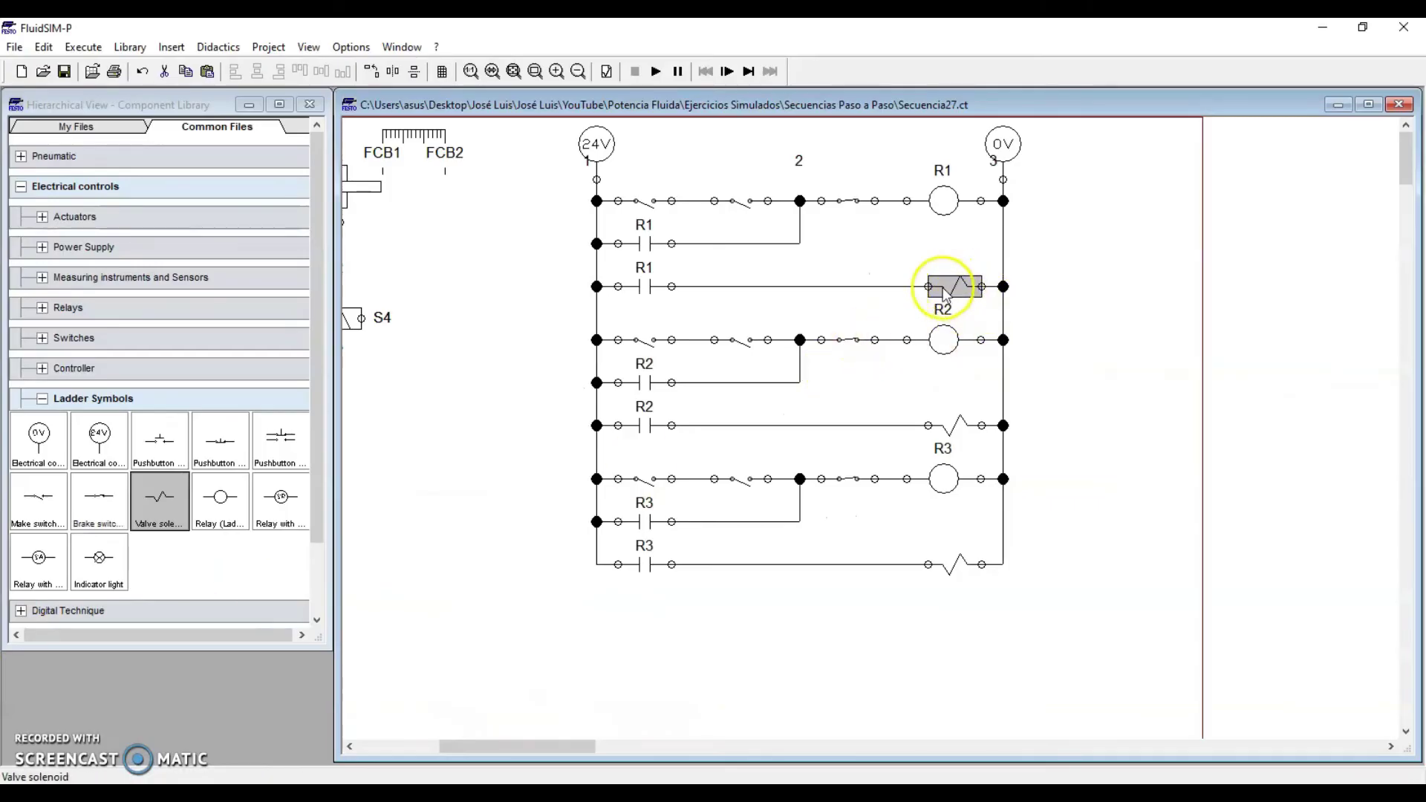
Step: Move the R2 and R3 rung groups down together to make room for another rung under the R1 group
{"action": "left_click_drag", "start_coordinate": [1040, 318], "coordinate": [543, 600]}
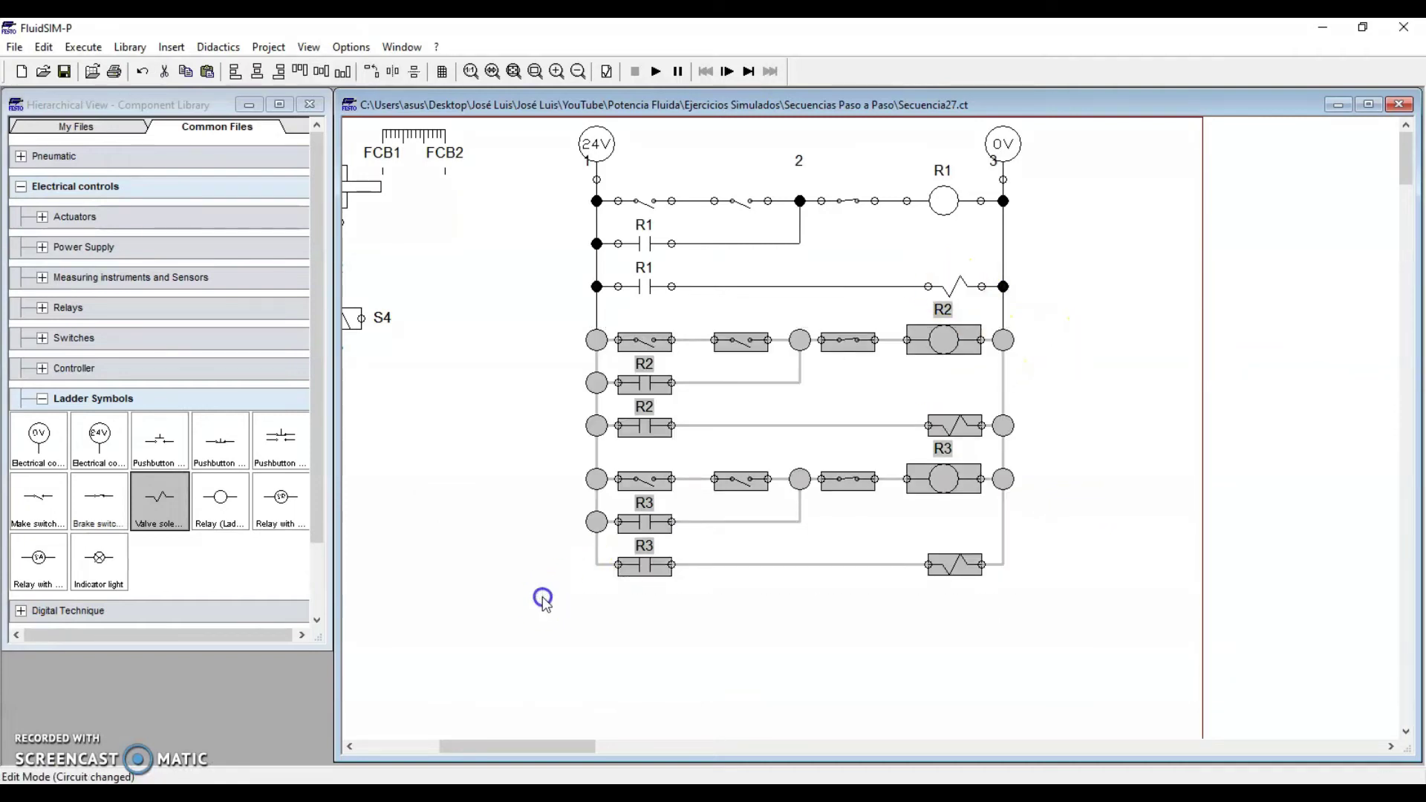
{"action": "key", "text": "Down"}
{"action": "key", "text": "Down"}
{"action": "key", "text": "Down"}
{"action": "key", "text": "Down"}
{"action": "key", "text": "Down"}
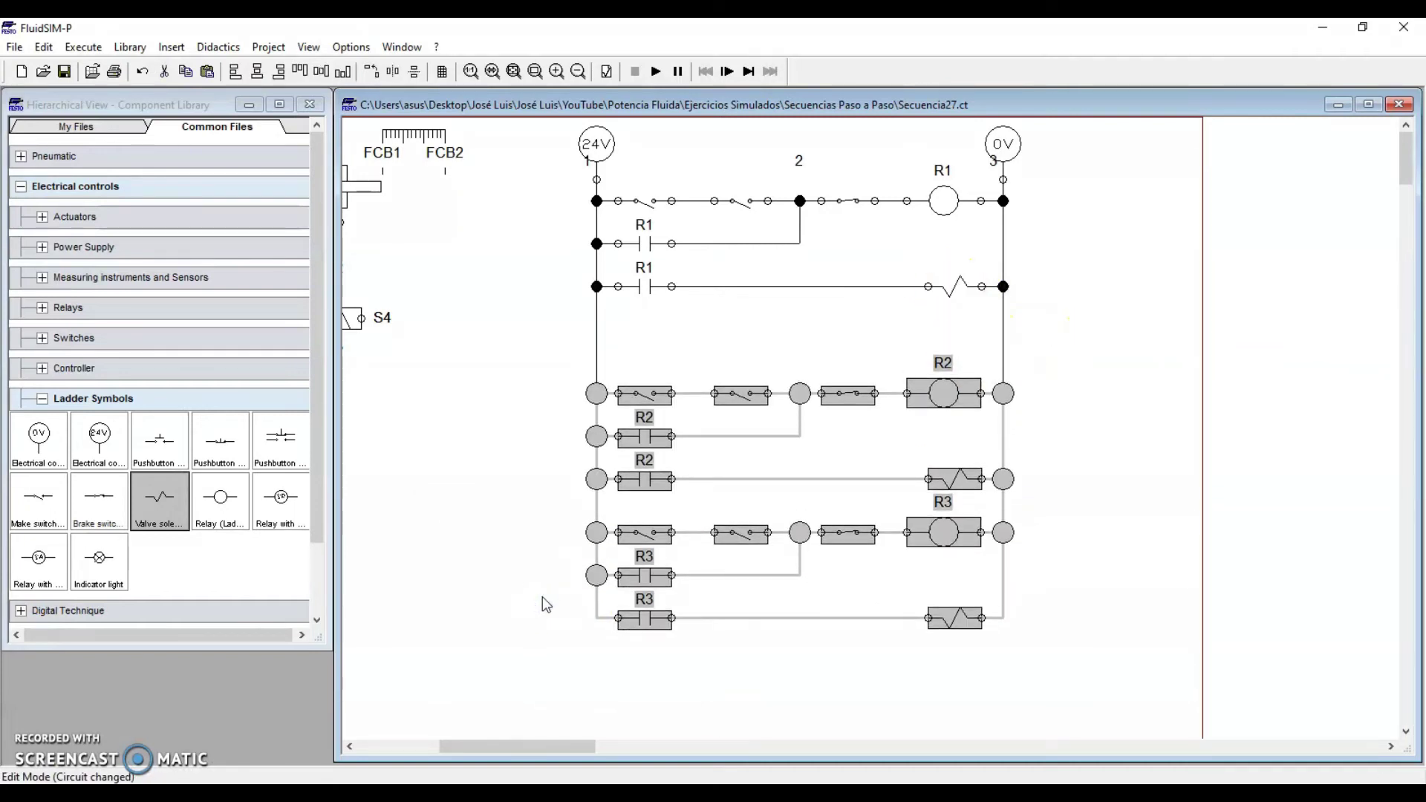
{"action": "left_click", "coordinate": [1073, 330]}
Step: Add a second R1 make switch and valve solenoid rung under the existing one and wire it to the 24 V and 0 V lines
{"action": "left_click_drag", "start_coordinate": [615, 306], "coordinate": [945, 321]}
{"action": "left_click", "coordinate": [800, 354]}
{"action": "left_click_drag", "start_coordinate": [617, 329], "coordinate": [596, 329]}
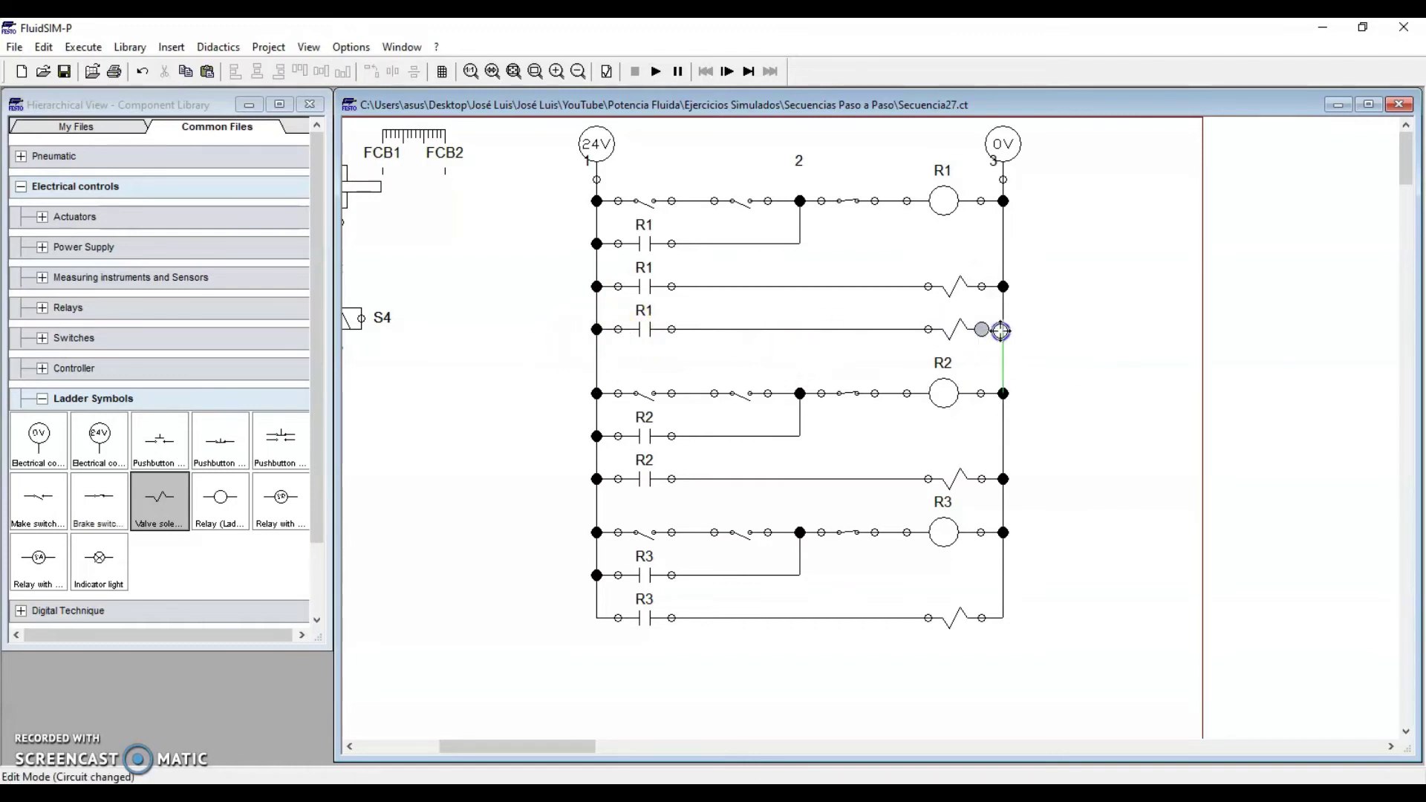
{"action": "left_click_drag", "start_coordinate": [1014, 334], "coordinate": [1014, 334]}
Step: Label the two valve solenoids in the R1 group S1 and S3, from the upper rung to the lower
{"action": "left_click_drag", "start_coordinate": [917, 271], "coordinate": [987, 328]}
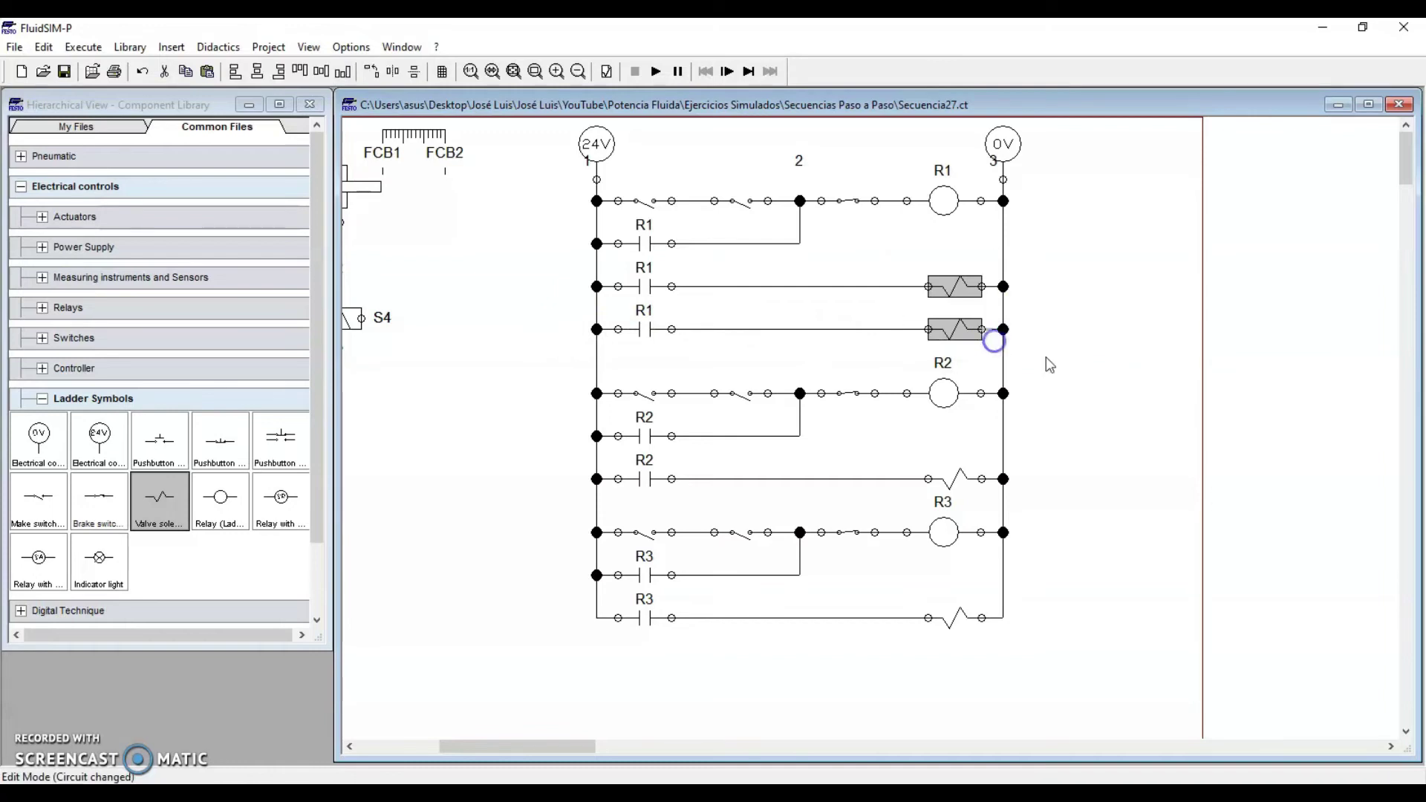
{"action": "left_click", "coordinate": [1088, 373]}
{"action": "left_click", "coordinate": [966, 297]}
{"action": "double_click", "coordinate": [967, 301]}
{"action": "type", "text": "S1"}
{"action": "key", "text": "Return"}
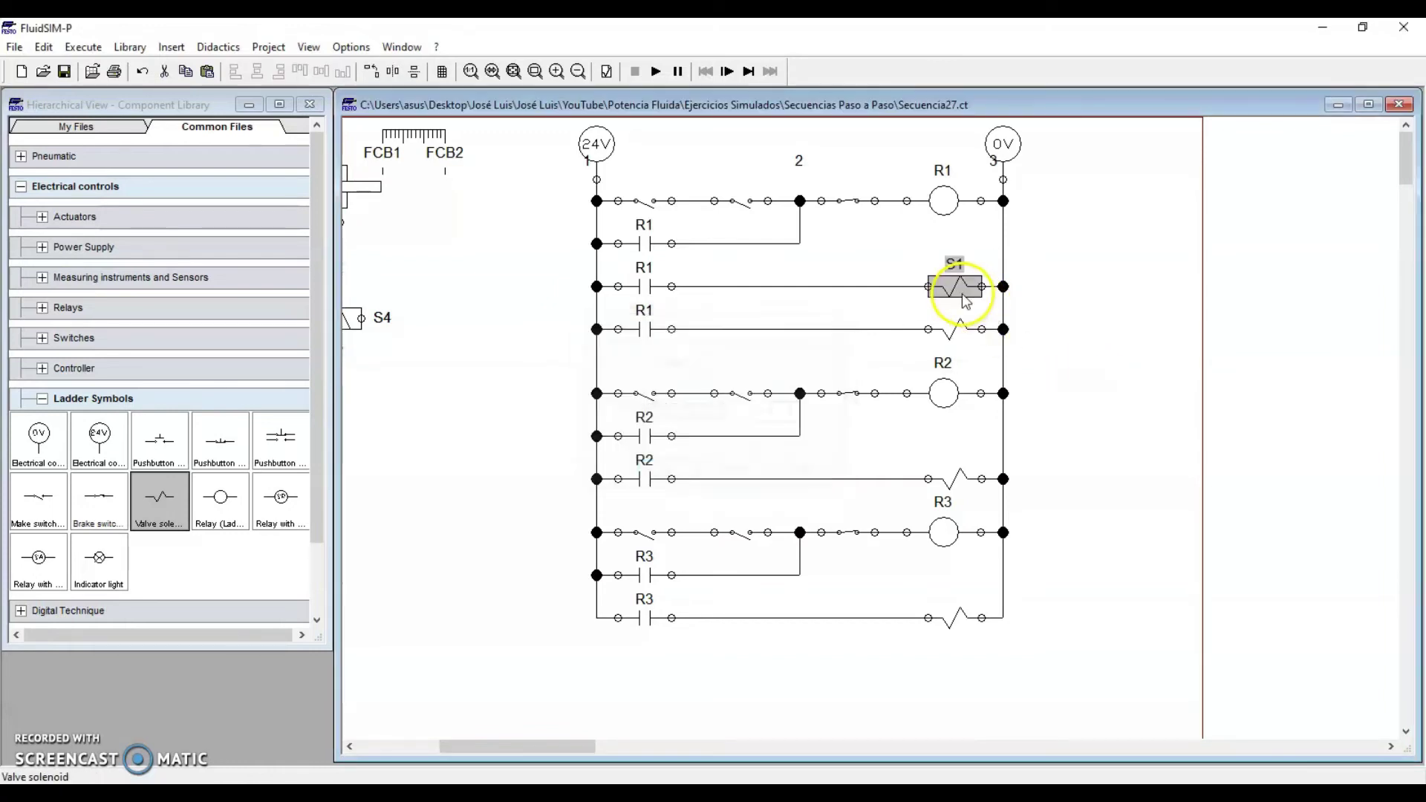
{"action": "double_click", "coordinate": [958, 335]}
{"action": "type", "text": "S3"}
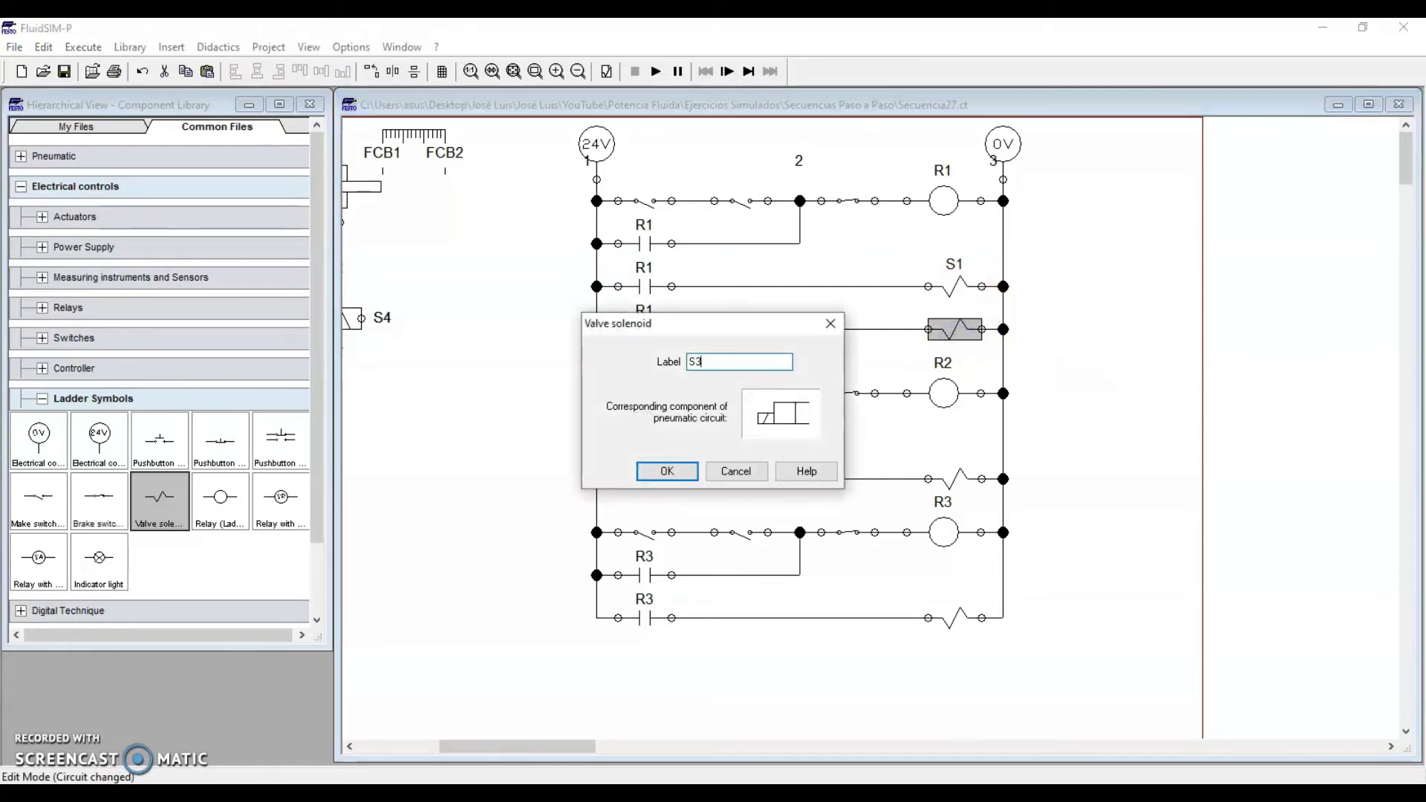
{"action": "key", "text": "Return"}
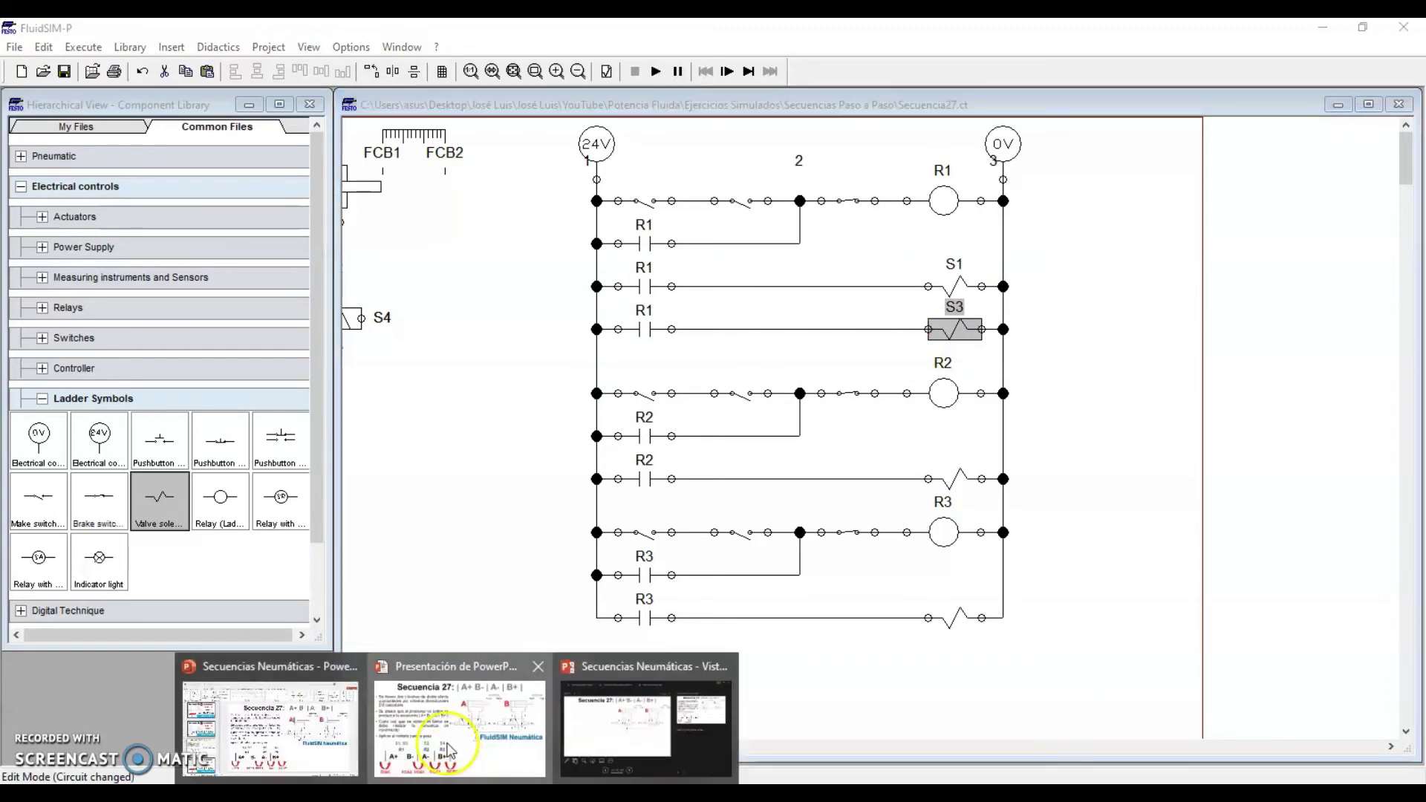
Step: Check the sequence slide for the solenoid assigned to R2 and label the R2 group's valve solenoid S2
{"action": "left_click", "coordinate": [449, 735]}
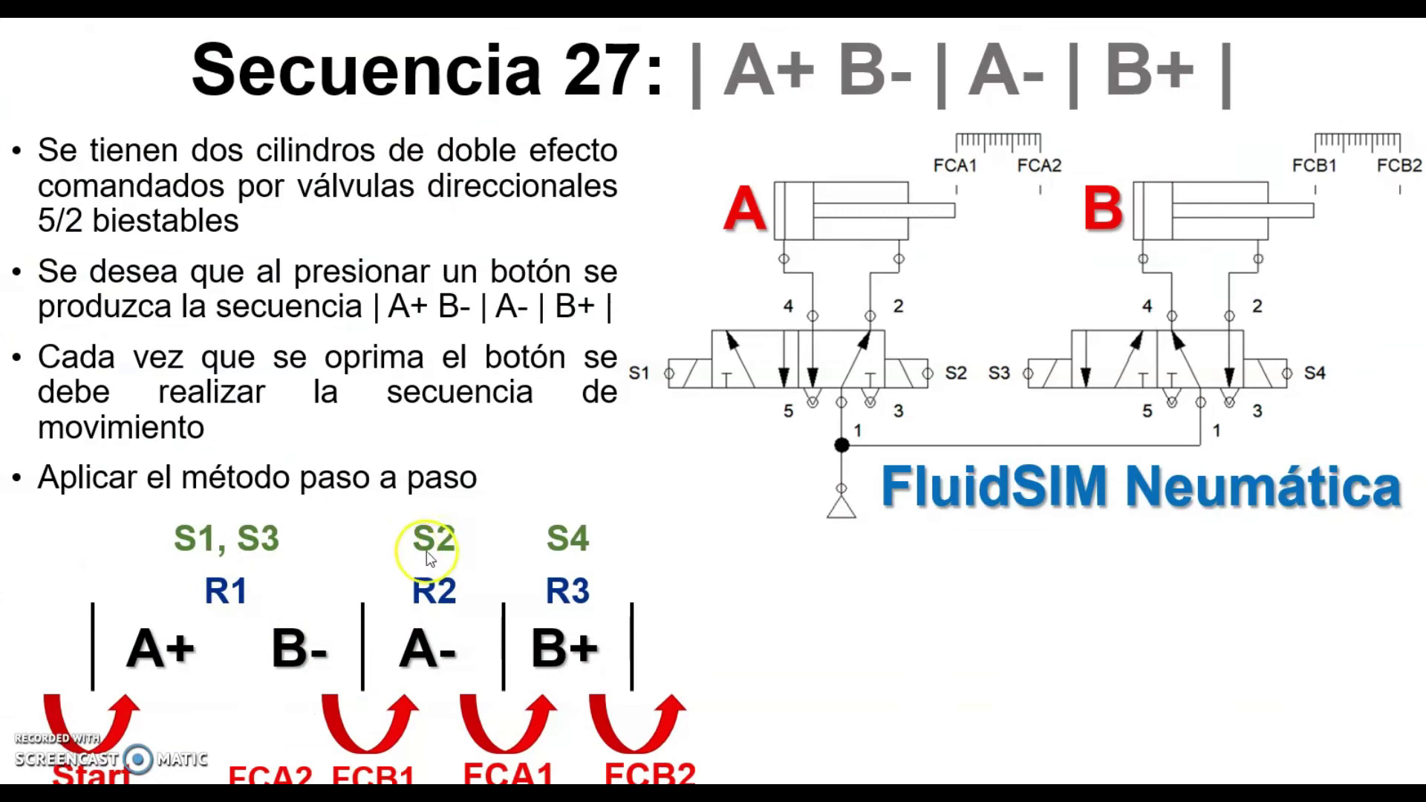
{"action": "key", "text": "alt+Tab"}
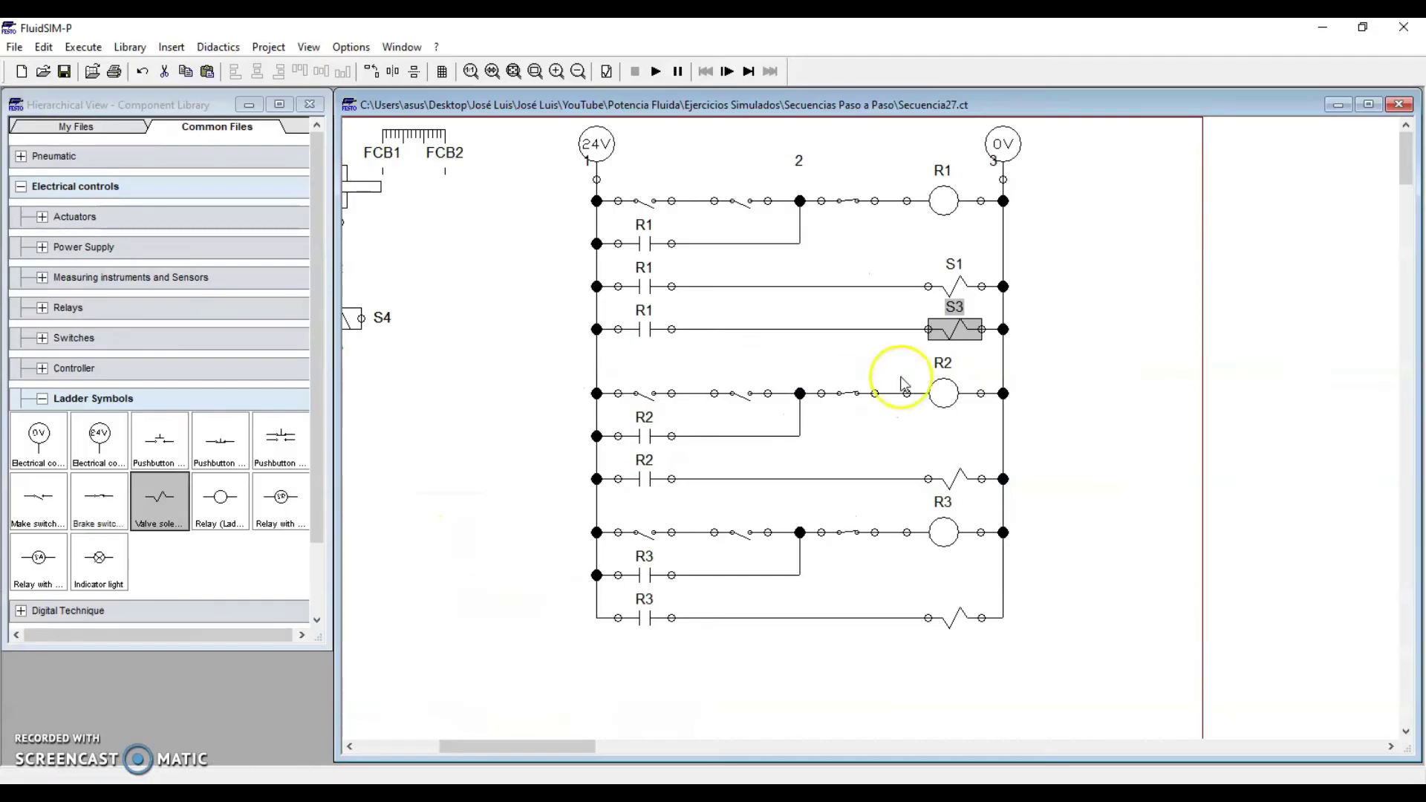
{"action": "left_click", "coordinate": [653, 480]}
{"action": "double_click", "coordinate": [956, 478]}
{"action": "type", "text": "S2"}
{"action": "key", "text": "Return"}
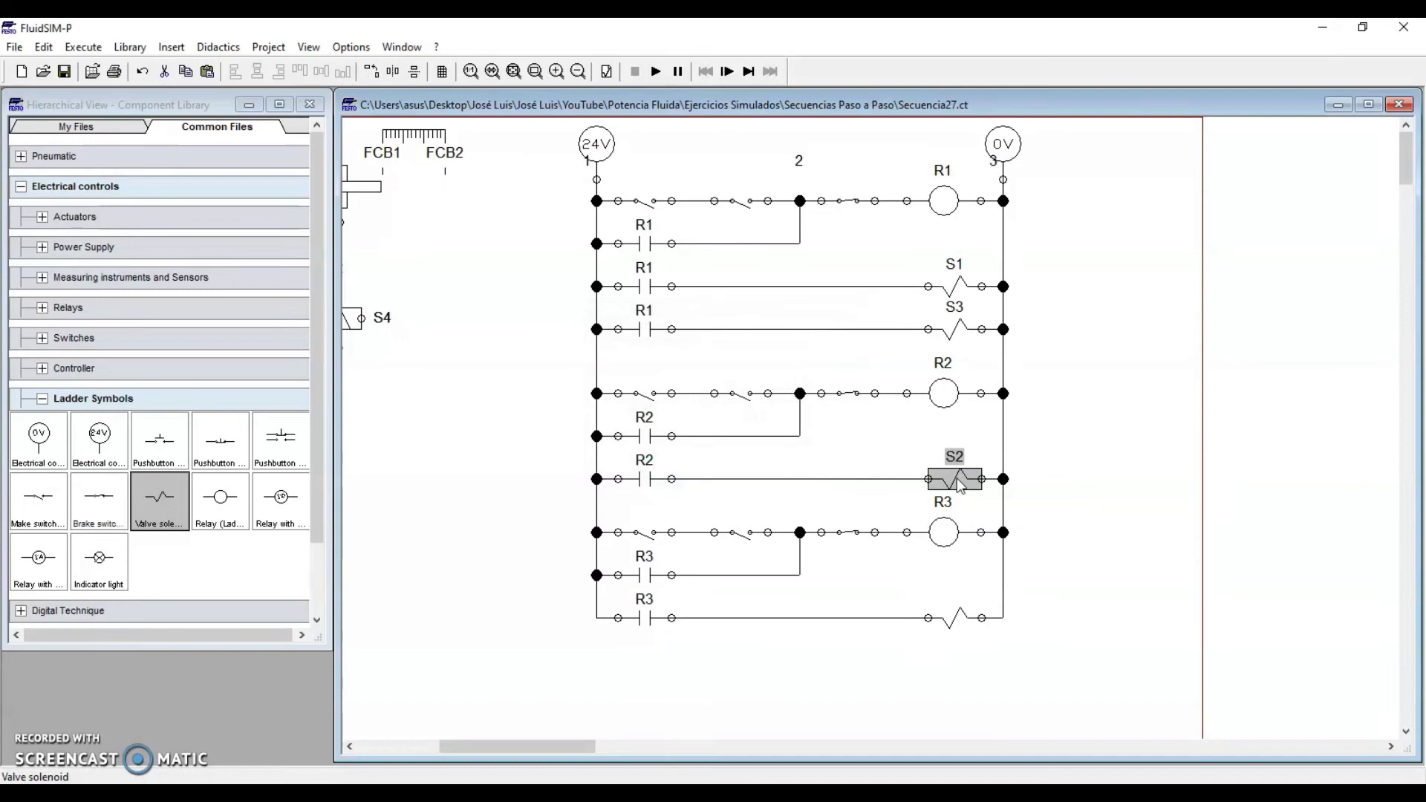
Step: Check the sequence slide for the solenoid assigned to R3 and label the R3 group's valve solenoid S4
{"action": "left_click", "coordinate": [644, 618]}
{"action": "key", "text": "alt+Tab"}
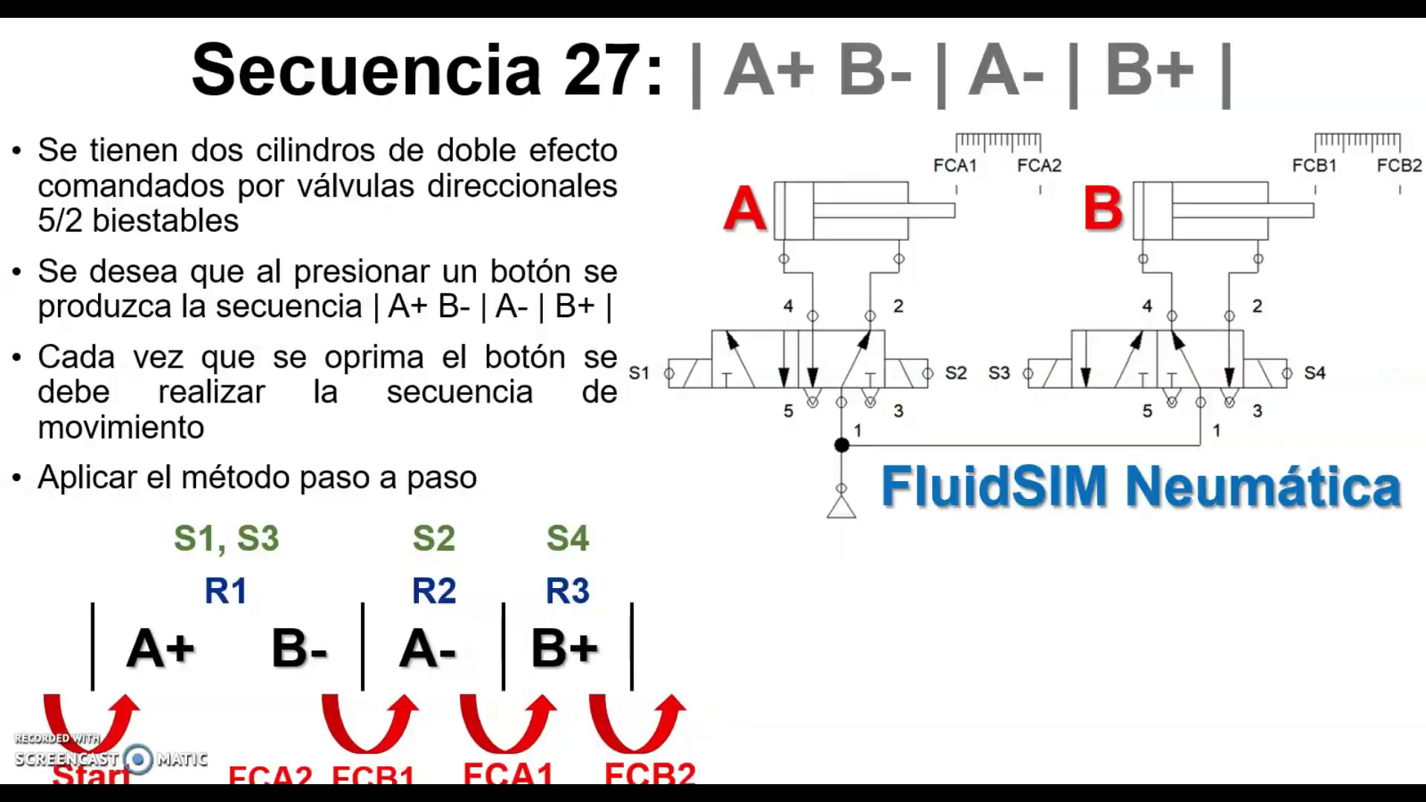
{"action": "key", "text": "alt+Tab"}
{"action": "double_click", "coordinate": [949, 616]}
{"action": "type", "text": "S"}
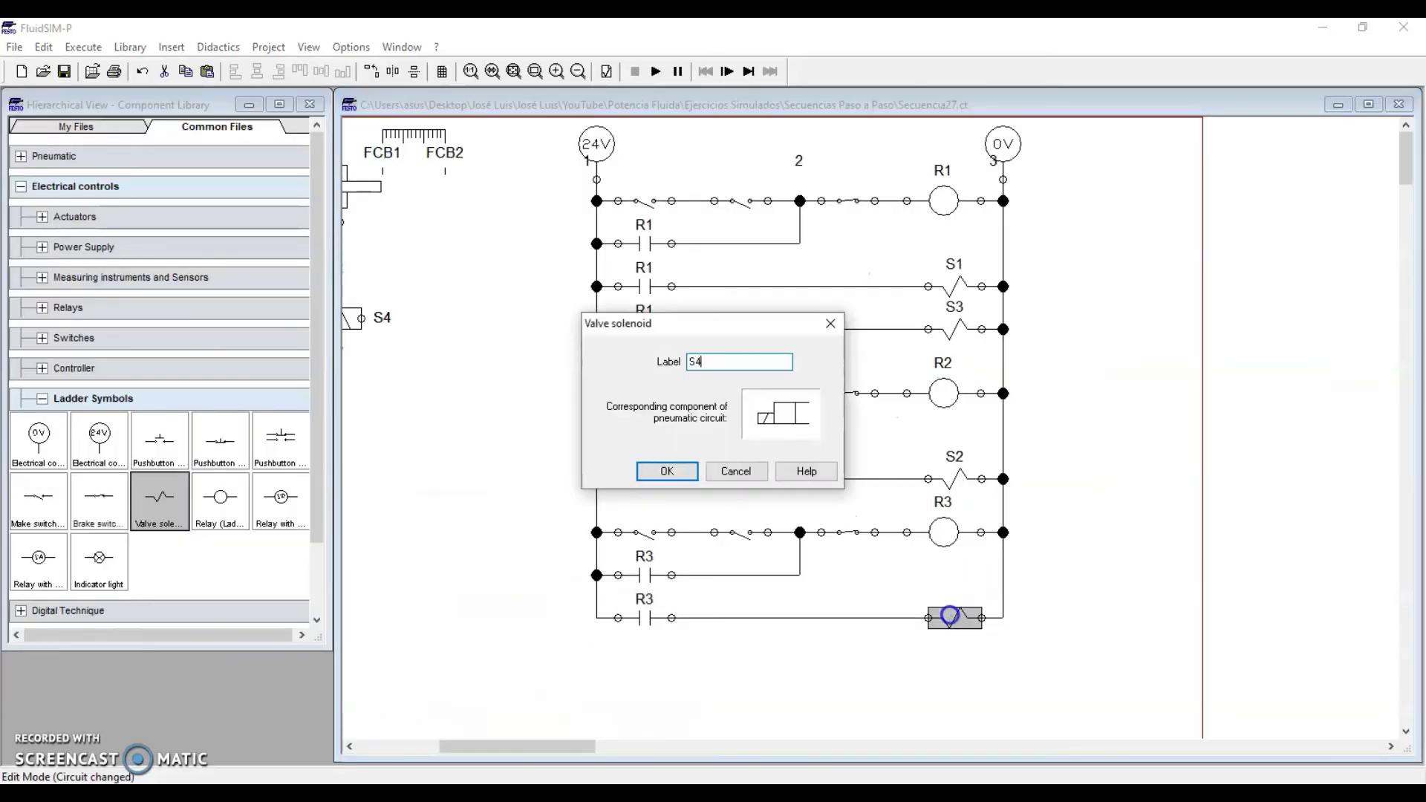
{"action": "type", "text": "4"}
{"action": "key", "text": "Return"}
{"action": "left_click", "coordinate": [1075, 530]}
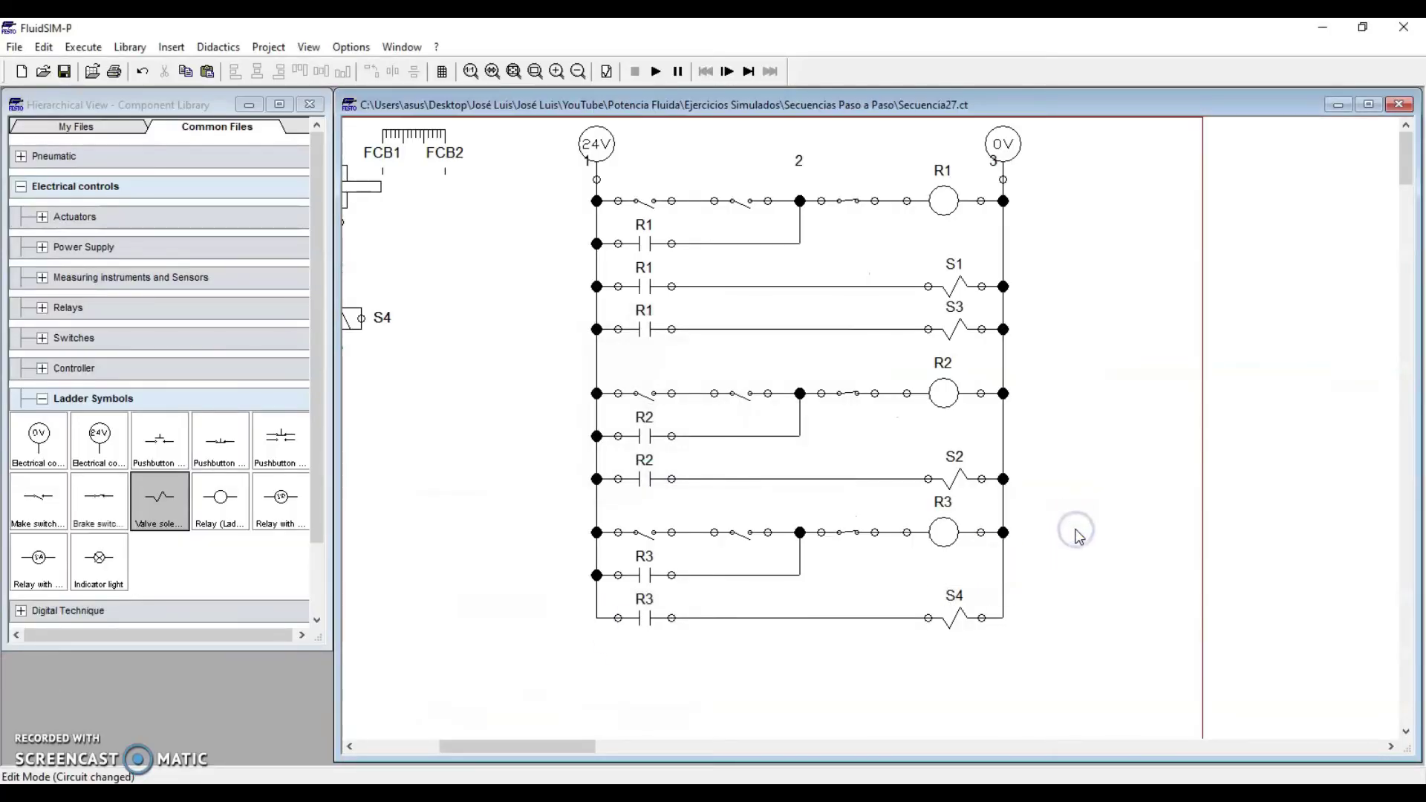
{"action": "left_click", "coordinate": [657, 202]}
{"action": "left_click", "coordinate": [657, 392]}
{"action": "left_click", "coordinate": [650, 533]}
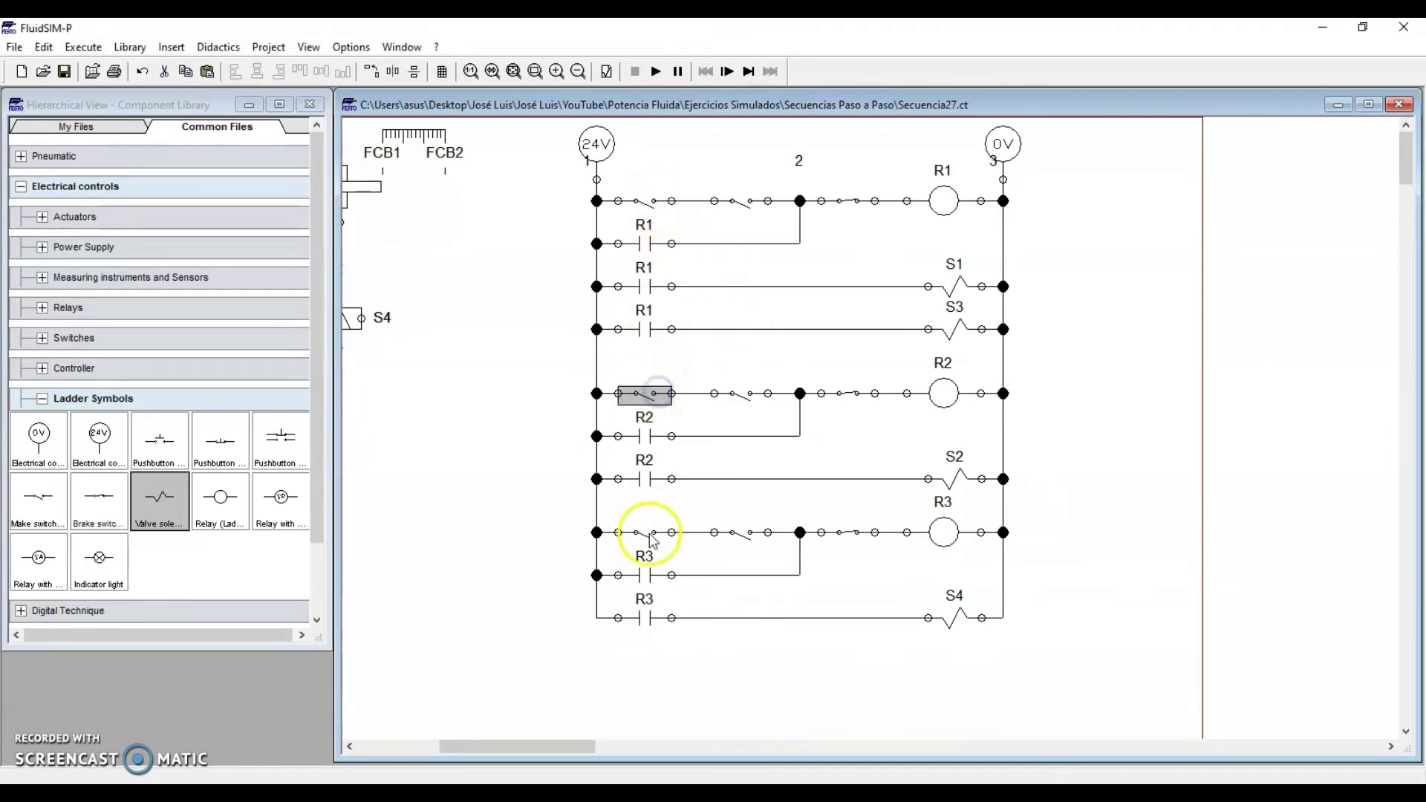
{"action": "left_click_drag", "start_coordinate": [577, 187], "coordinate": [1075, 349]}
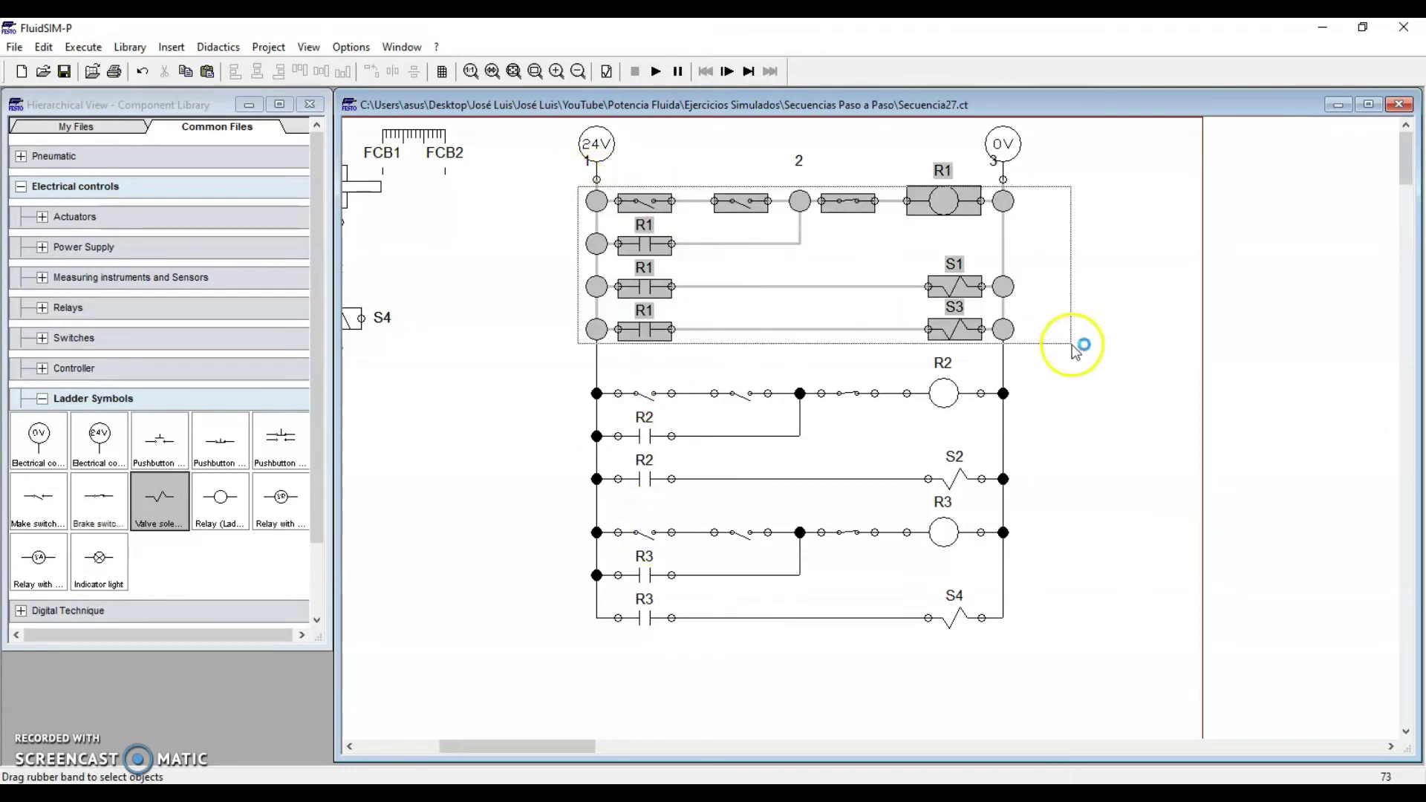
{"action": "left_click", "coordinate": [1099, 374]}
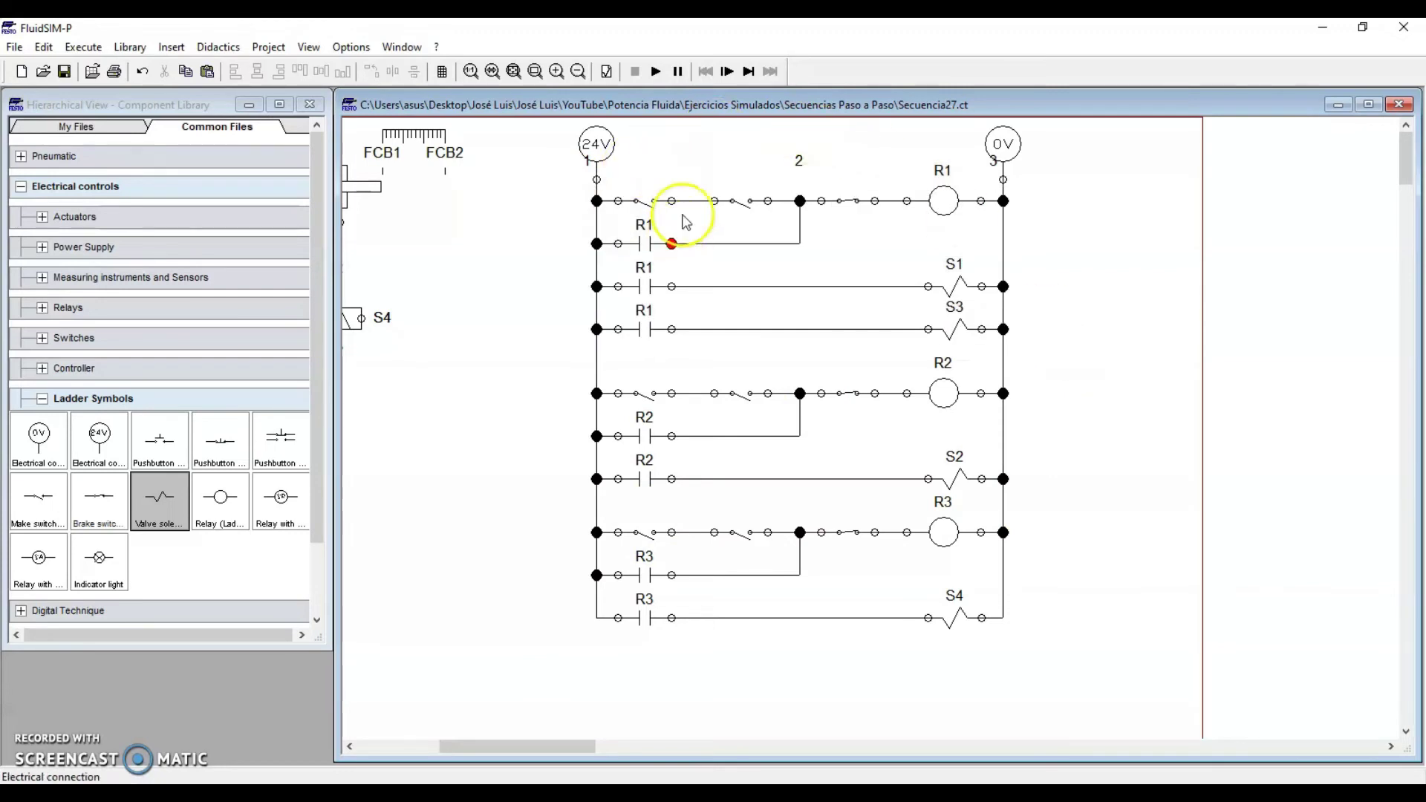
Step: Replace the first make switch on the R1 coil rung with a make pushbutton labelled START
{"action": "left_click", "coordinate": [657, 203]}
{"action": "key", "text": "Delete"}
{"action": "mouse_move", "coordinate": [159, 440]}
{"action": "left_mouse_down"}
{"action": "mouse_move", "coordinate": [678, 207]}
{"action": "mouse_move", "coordinate": [665, 170]}
{"action": "mouse_move", "coordinate": [643, 197]}
{"action": "mouse_move", "coordinate": [598, 203]}
{"action": "mouse_move", "coordinate": [711, 200]}
{"action": "left_mouse_up"}
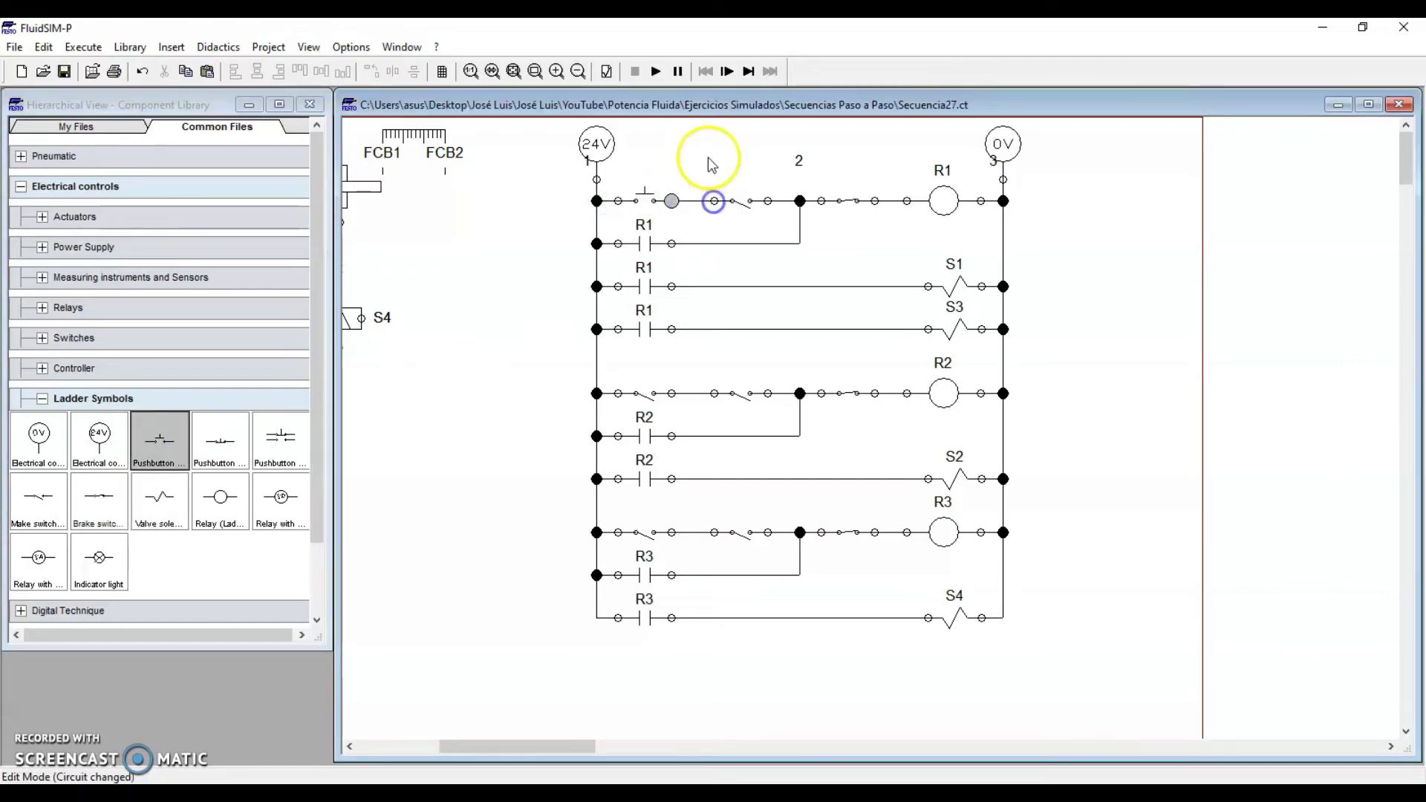
{"action": "double_click", "coordinate": [648, 195]}
{"action": "type", "text": "STAR"}
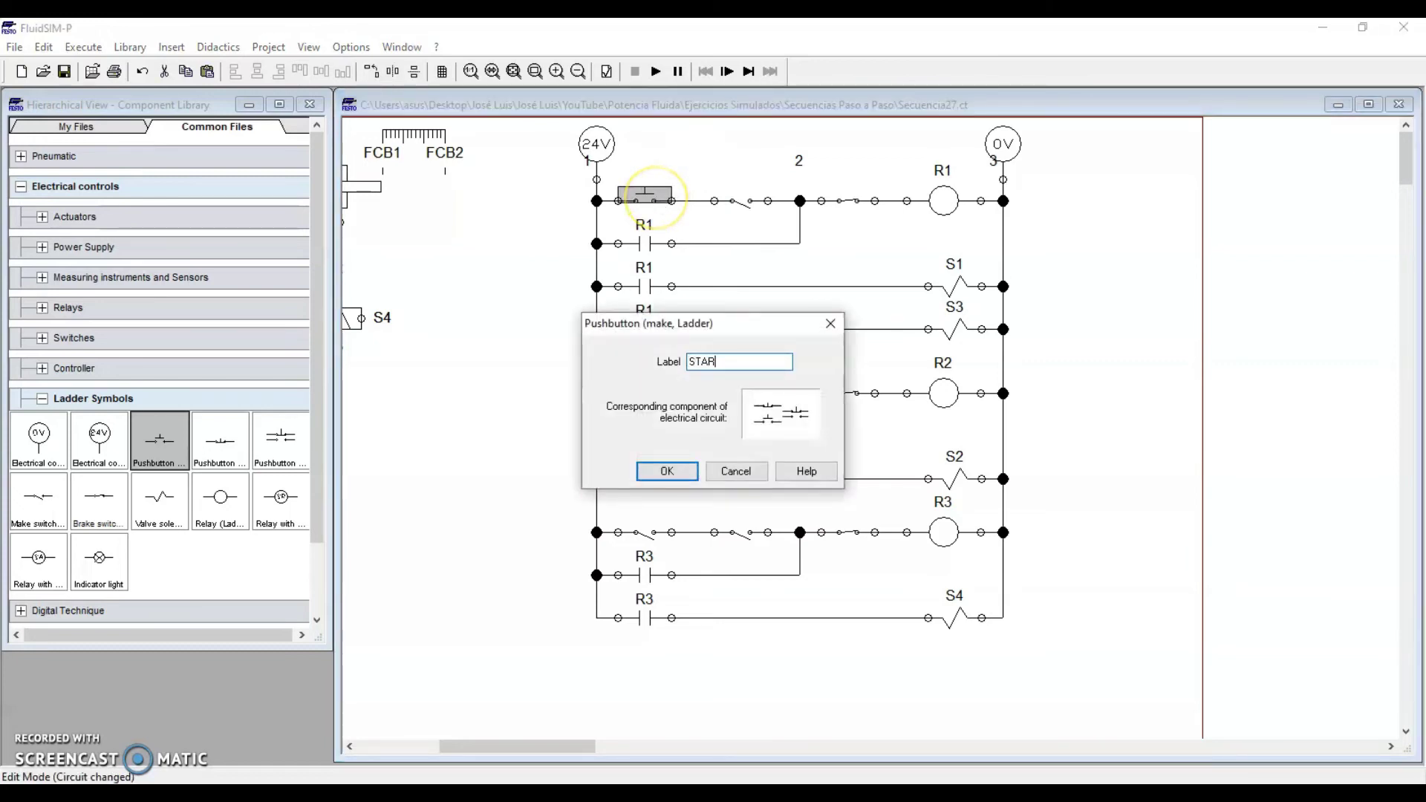
{"action": "type", "text": "T"}
{"action": "key", "text": "Return"}
Step: Label the first make switch on the R2 coil rung R1 so the previous group enables it
{"action": "left_click", "coordinate": [648, 387]}
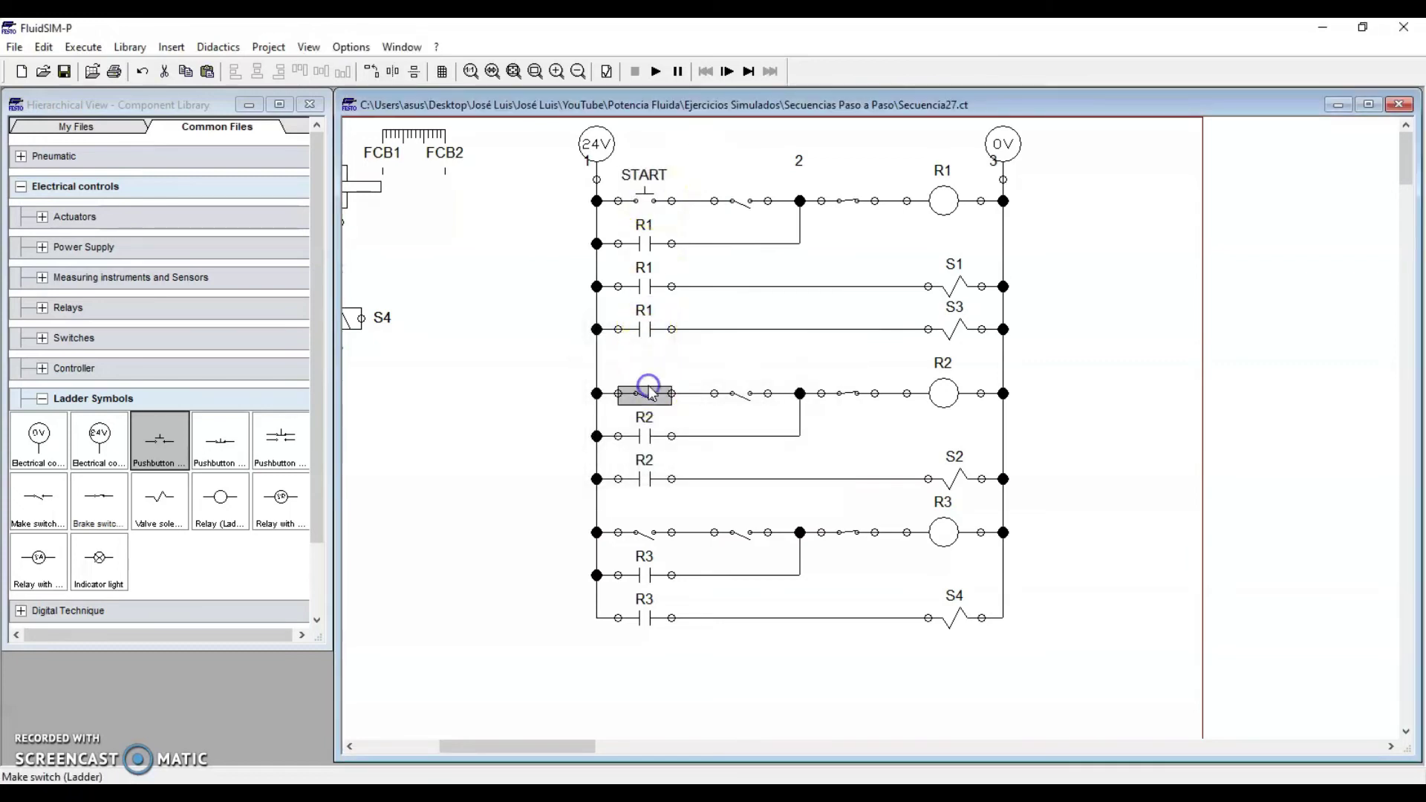
{"action": "left_click", "coordinate": [652, 536]}
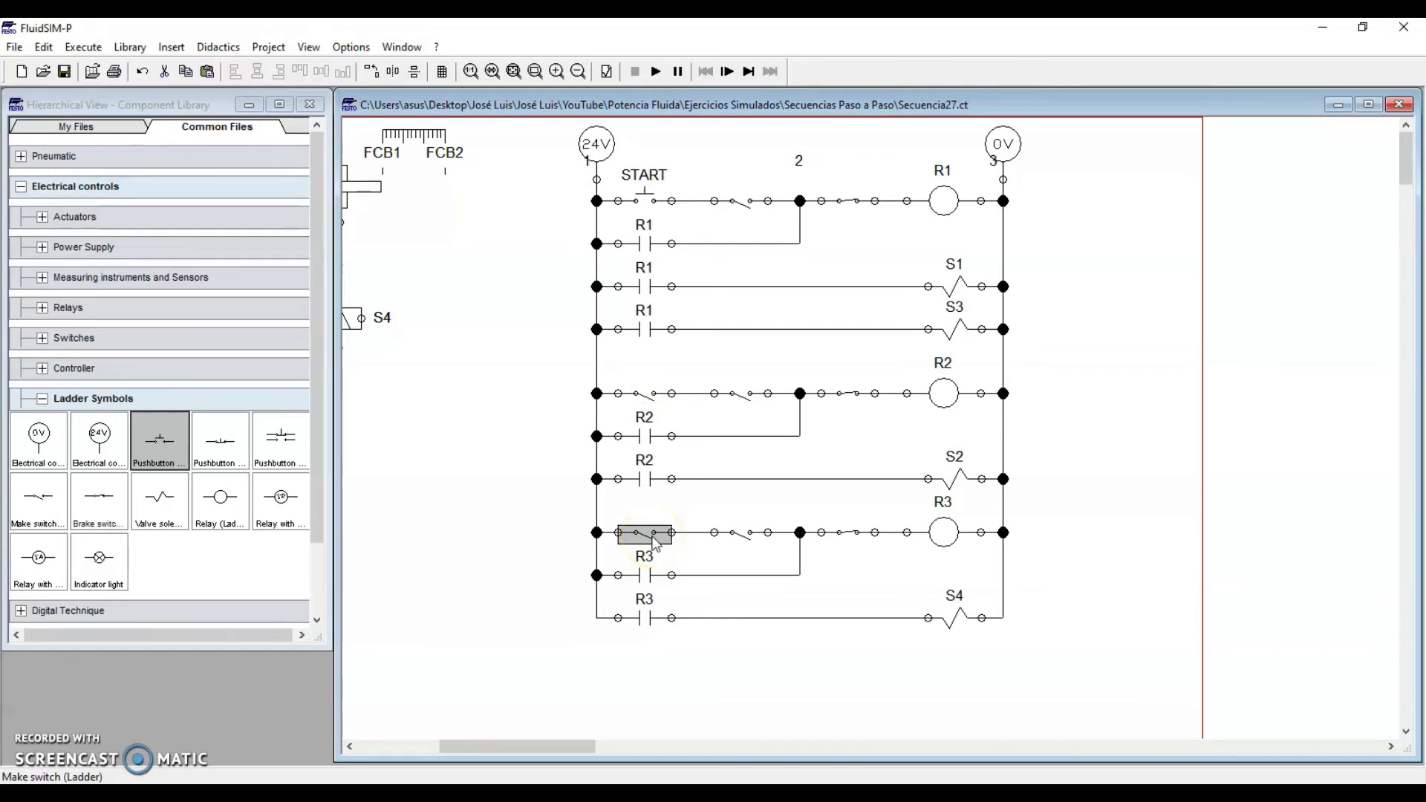
{"action": "left_click_drag", "start_coordinate": [568, 377], "coordinate": [1055, 498]}
{"action": "left_click", "coordinate": [1055, 499]}
{"action": "left_click", "coordinate": [950, 377]}
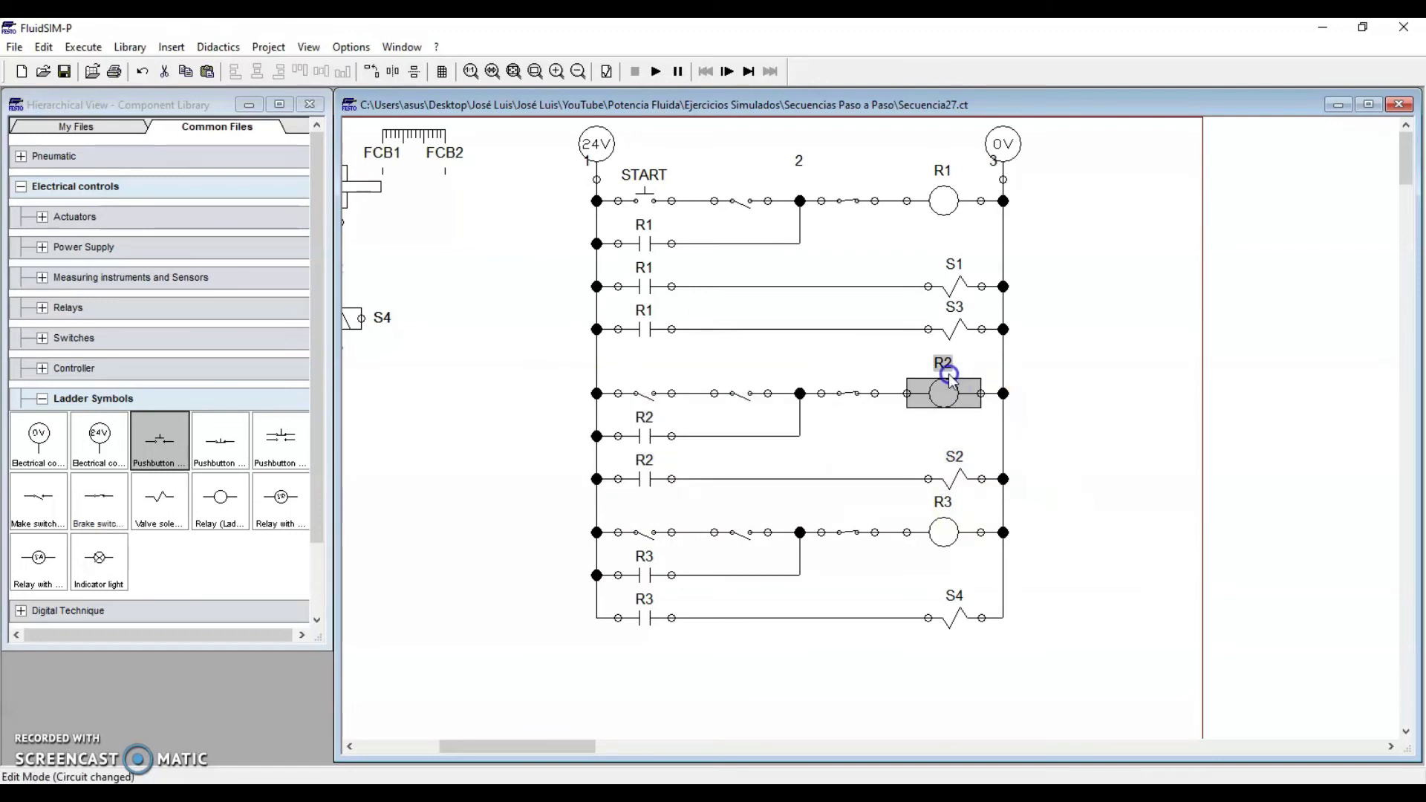
{"action": "left_click", "coordinate": [951, 219]}
{"action": "double_click", "coordinate": [644, 394]}
{"action": "type", "text": "R1"}
{"action": "key", "text": "Return"}
{"action": "left_click", "coordinate": [499, 446]}
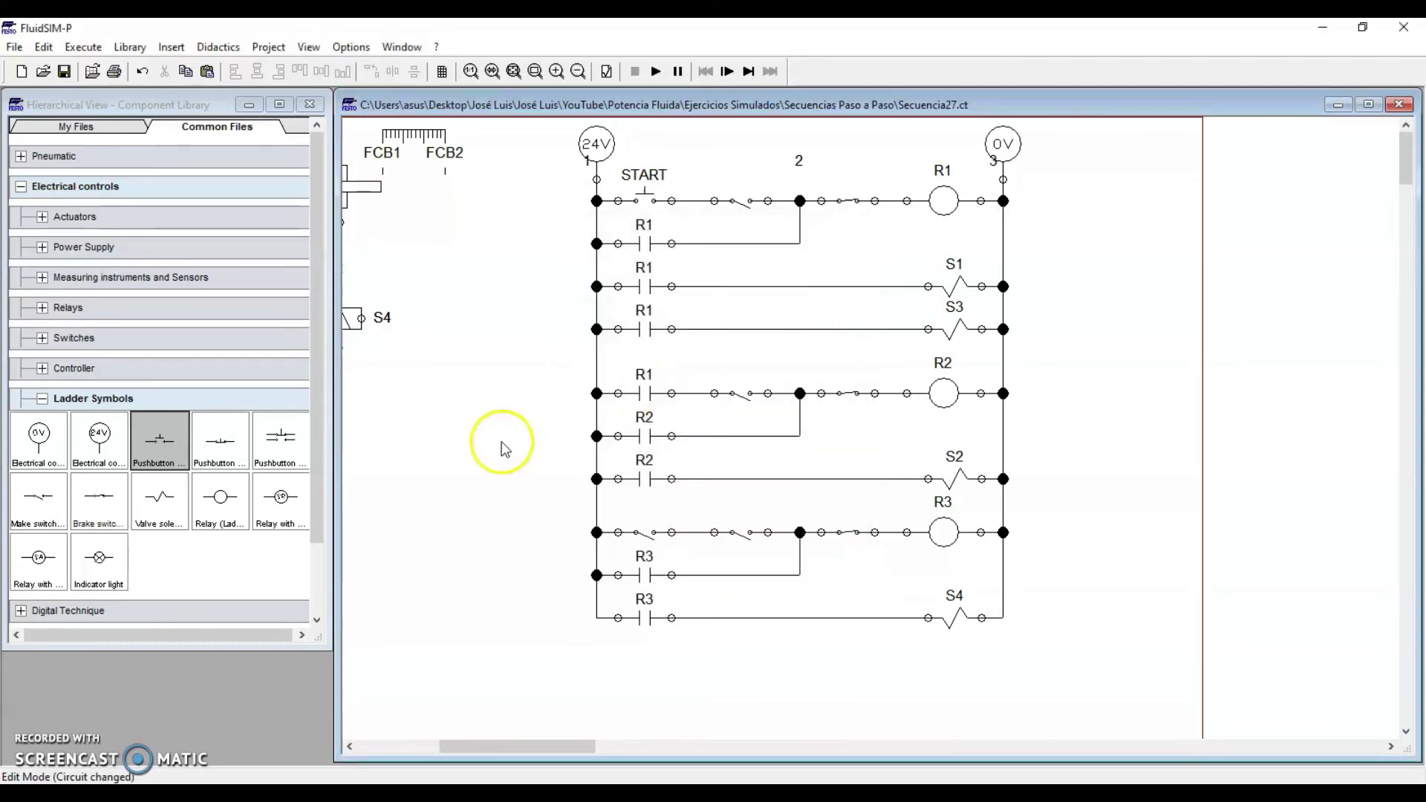
Step: Label the first make switch on the R3 coil rung R2 so the previous group enables it
{"action": "left_click_drag", "start_coordinate": [572, 512], "coordinate": [1113, 681]}
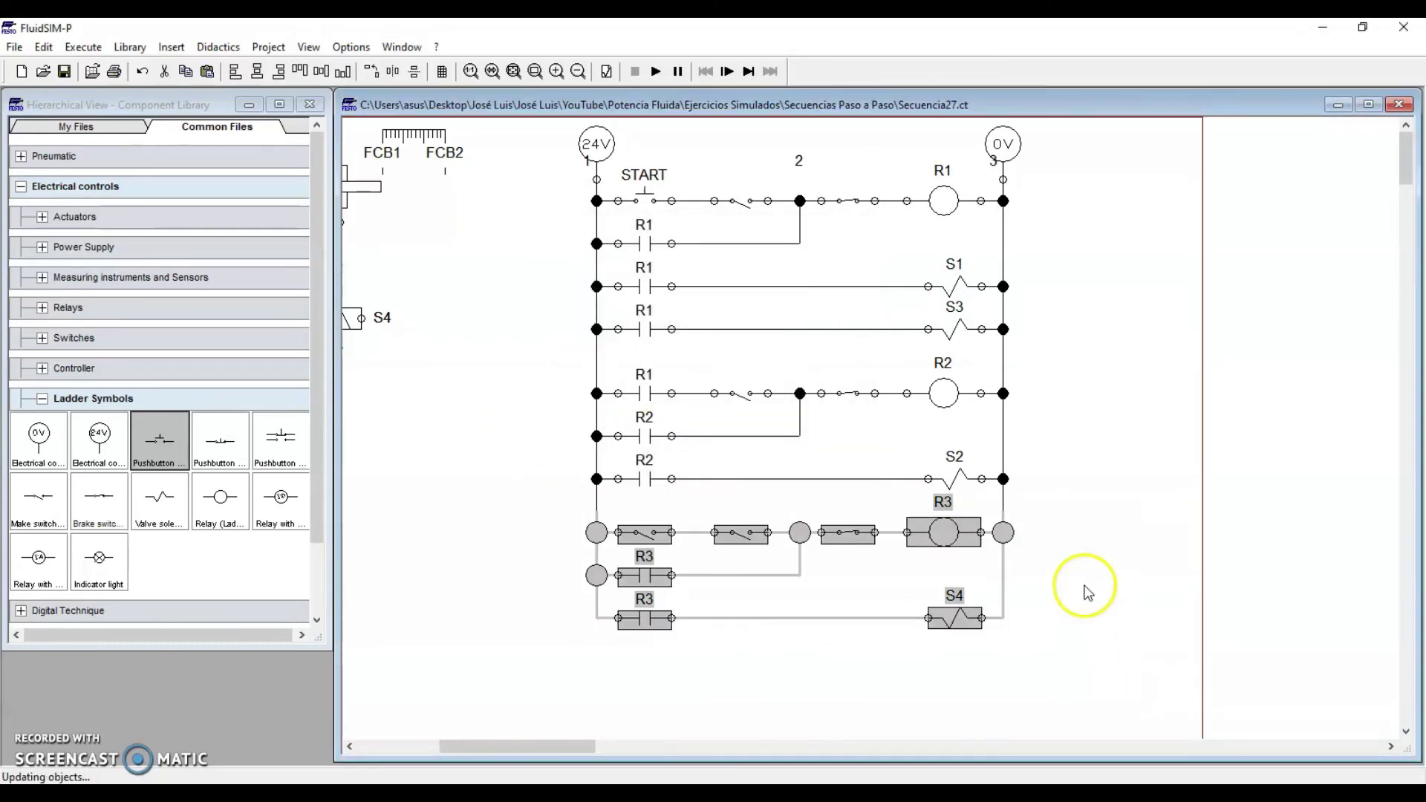
{"action": "left_click", "coordinate": [941, 533]}
{"action": "left_click", "coordinate": [943, 393]}
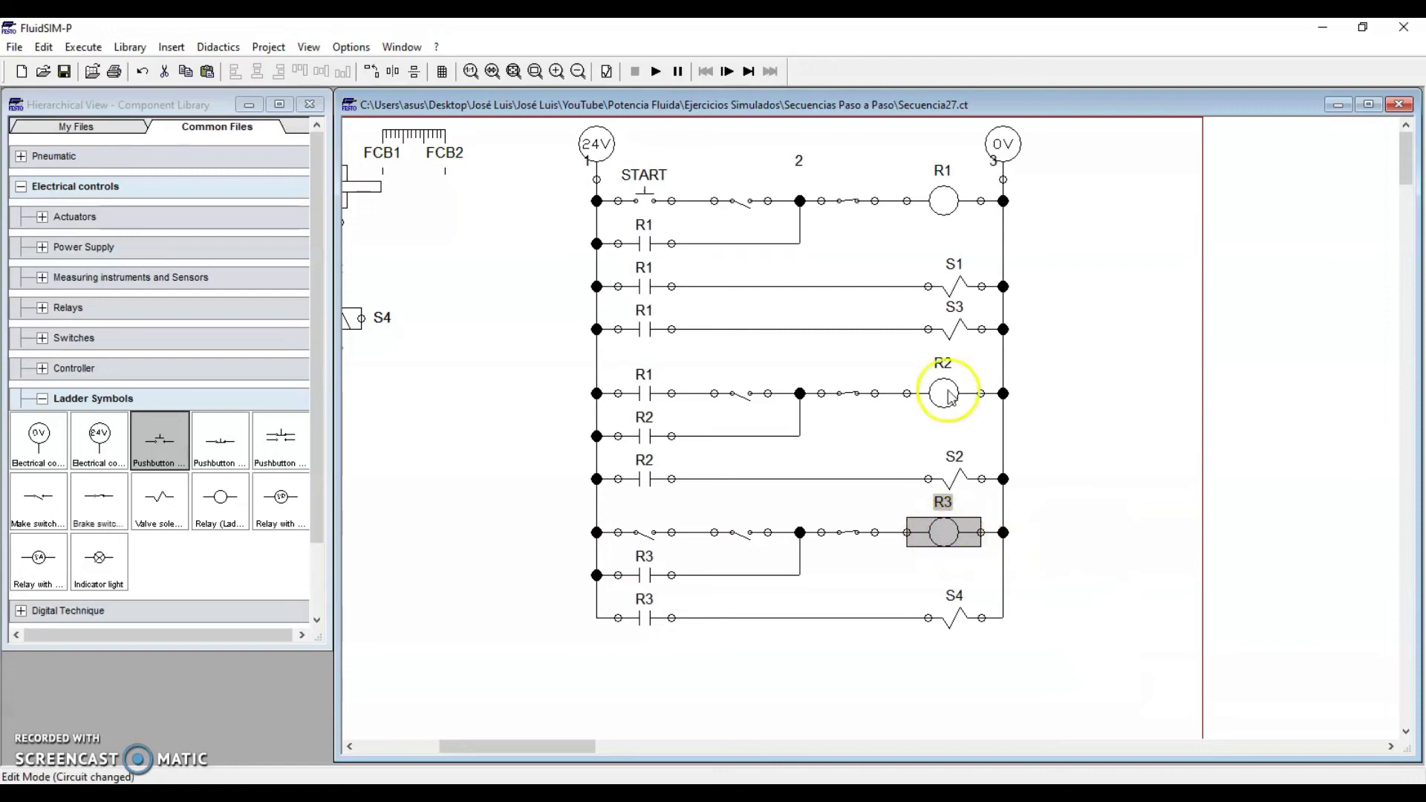
{"action": "double_click", "coordinate": [658, 534]}
{"action": "type", "text": "R"}
{"action": "key", "text": "Return"}
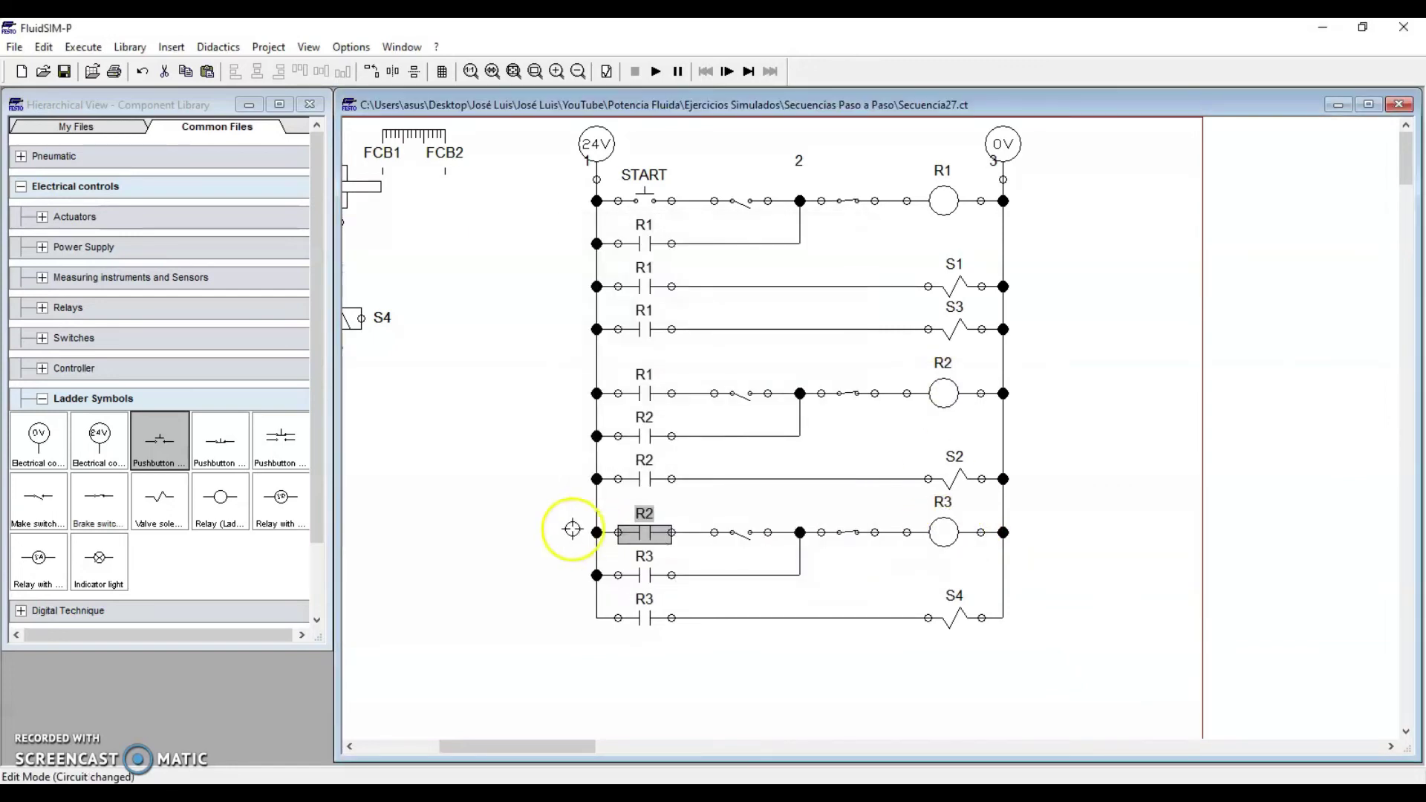
{"action": "left_click", "coordinate": [542, 531]}
Step: Review the unlabelled second make switches and check the sequence slide for the limit switches that trigger the R2 group
{"action": "left_click_drag", "start_coordinate": [720, 154], "coordinate": [761, 560]}
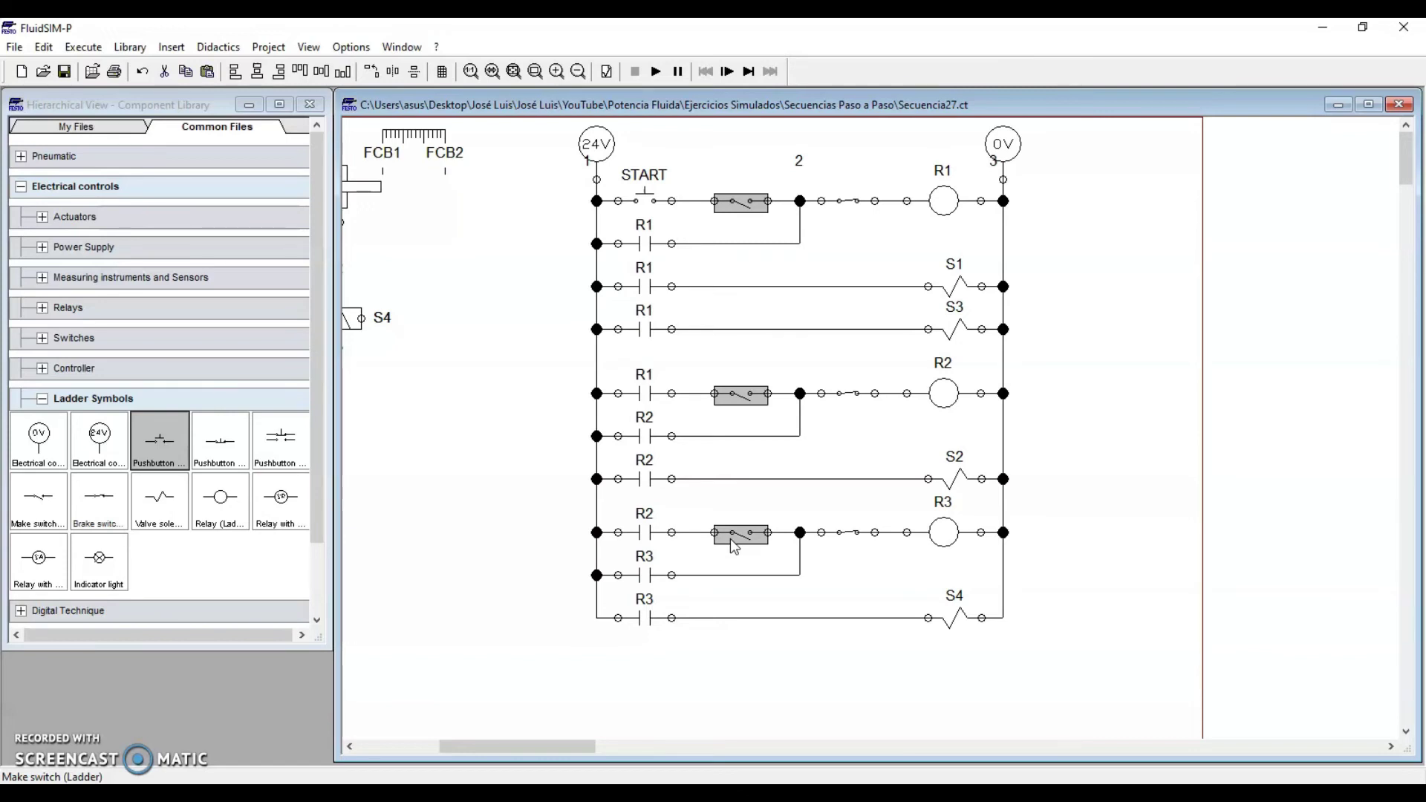
{"action": "left_click_drag", "start_coordinate": [567, 373], "coordinate": [1061, 500]}
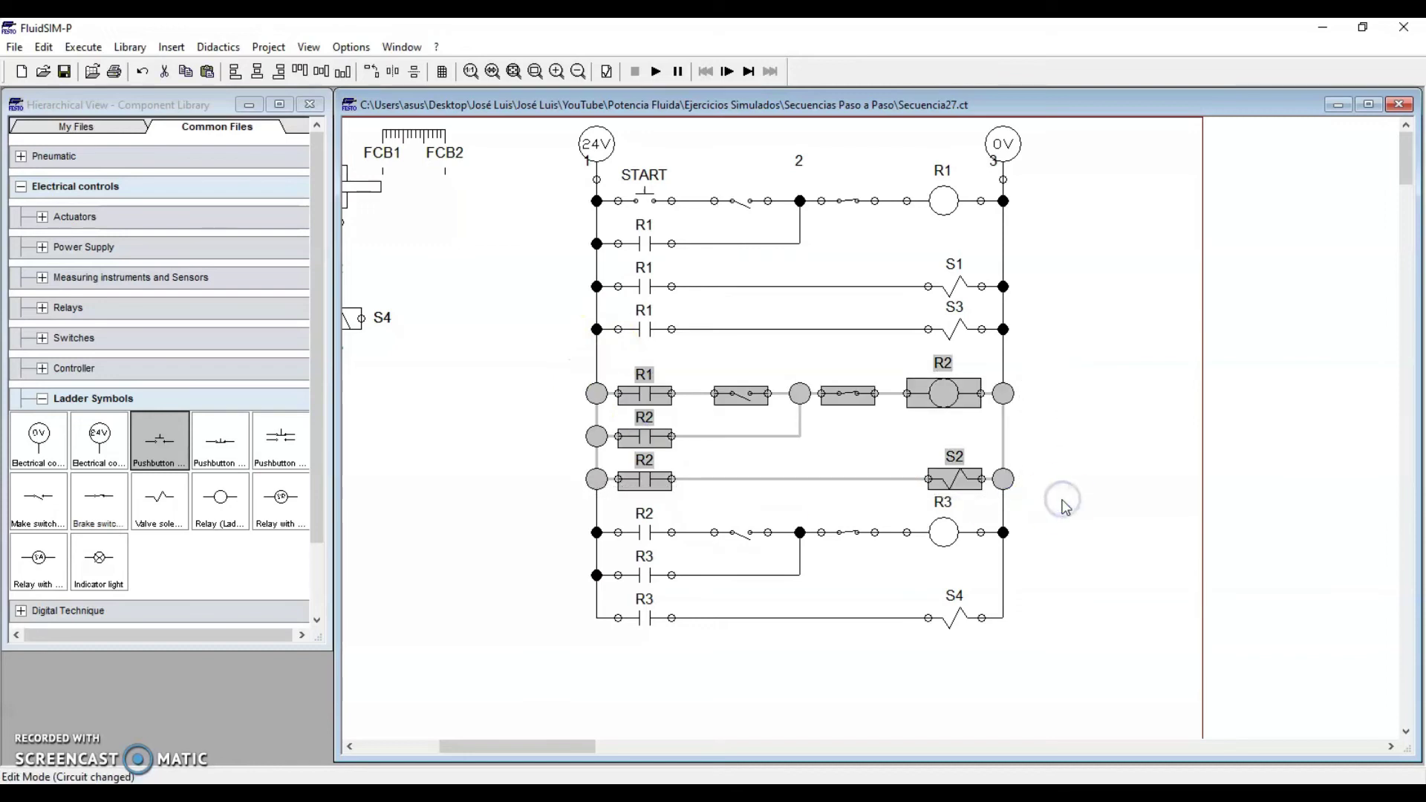
{"action": "left_click", "coordinate": [1062, 502]}
{"action": "left_click", "coordinate": [743, 397]}
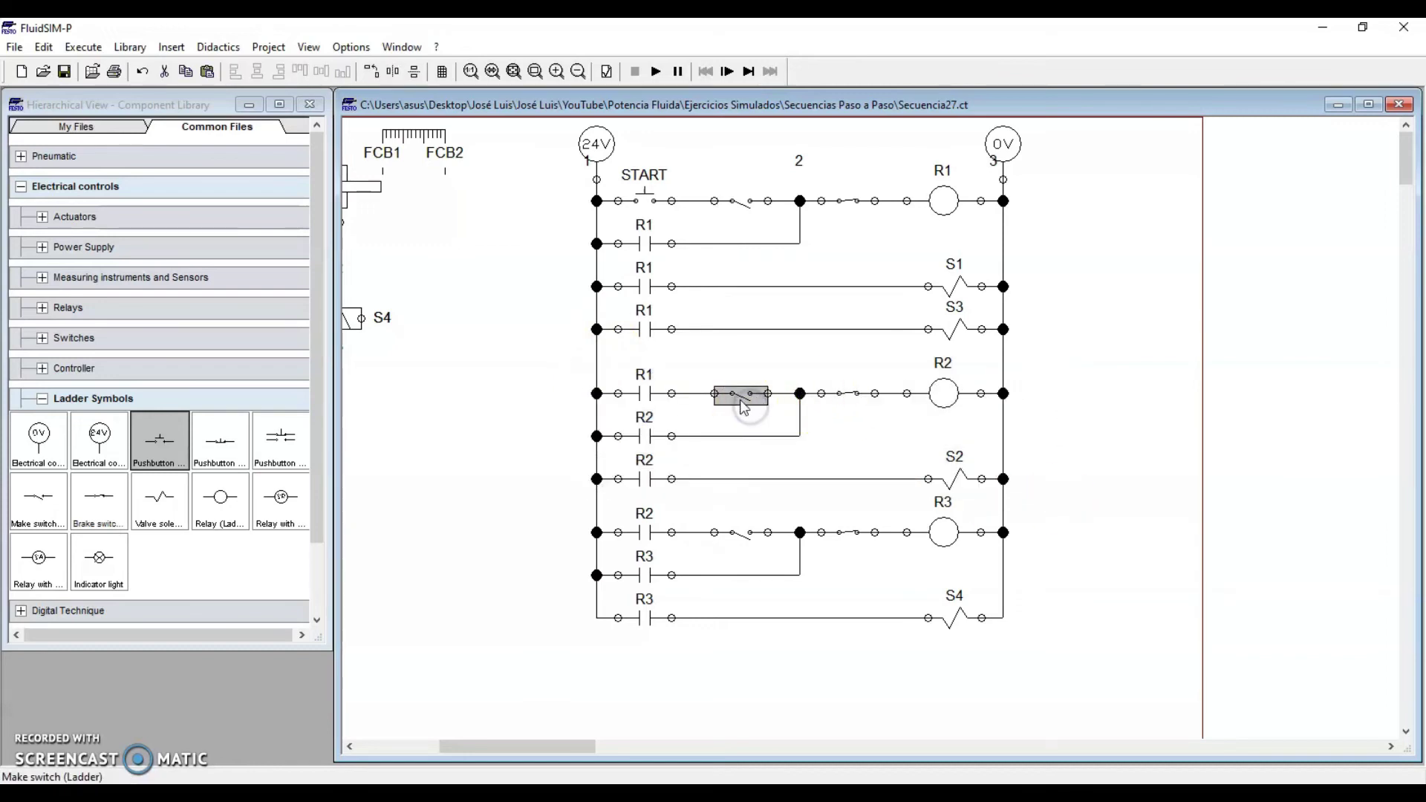
{"action": "left_click", "coordinate": [461, 794]}
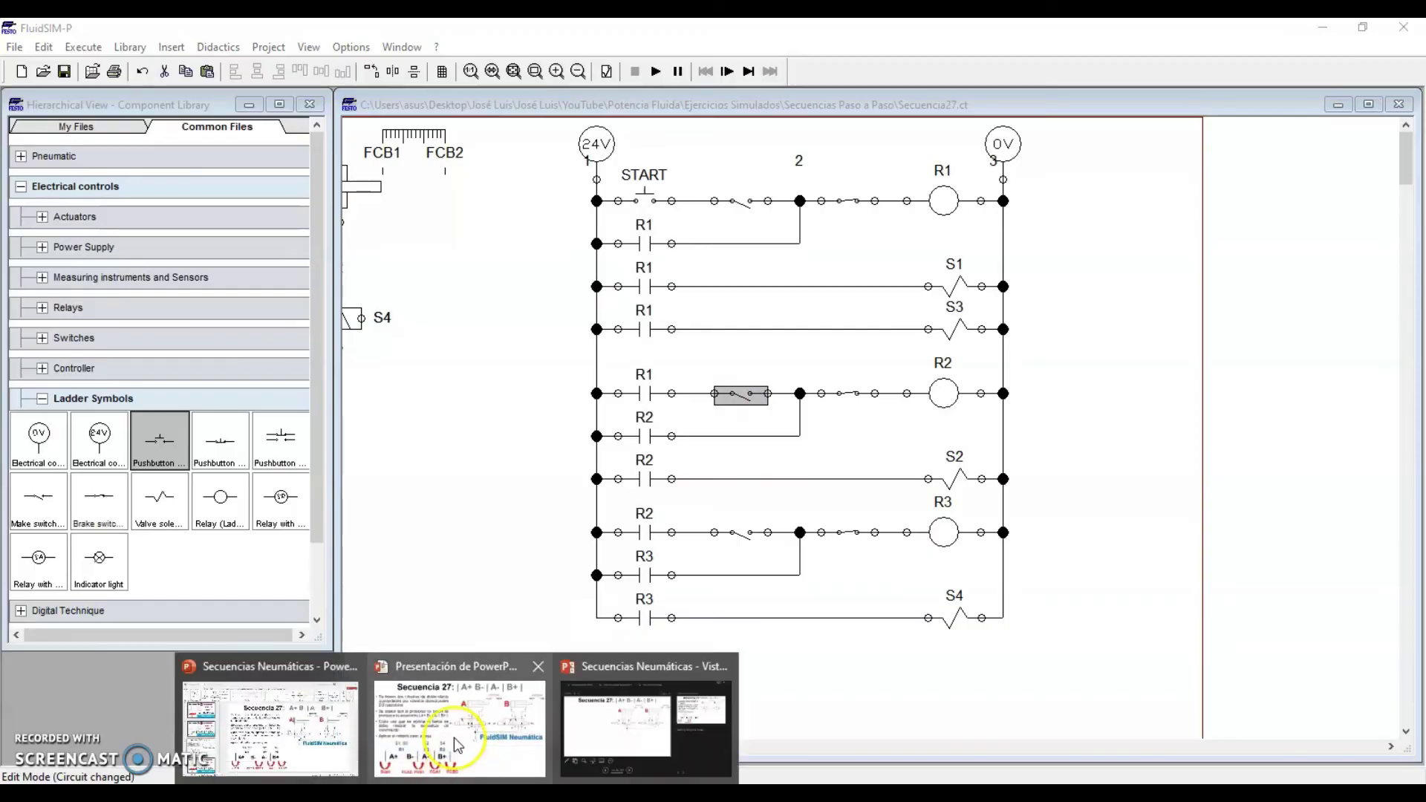
{"action": "left_click", "coordinate": [454, 737]}
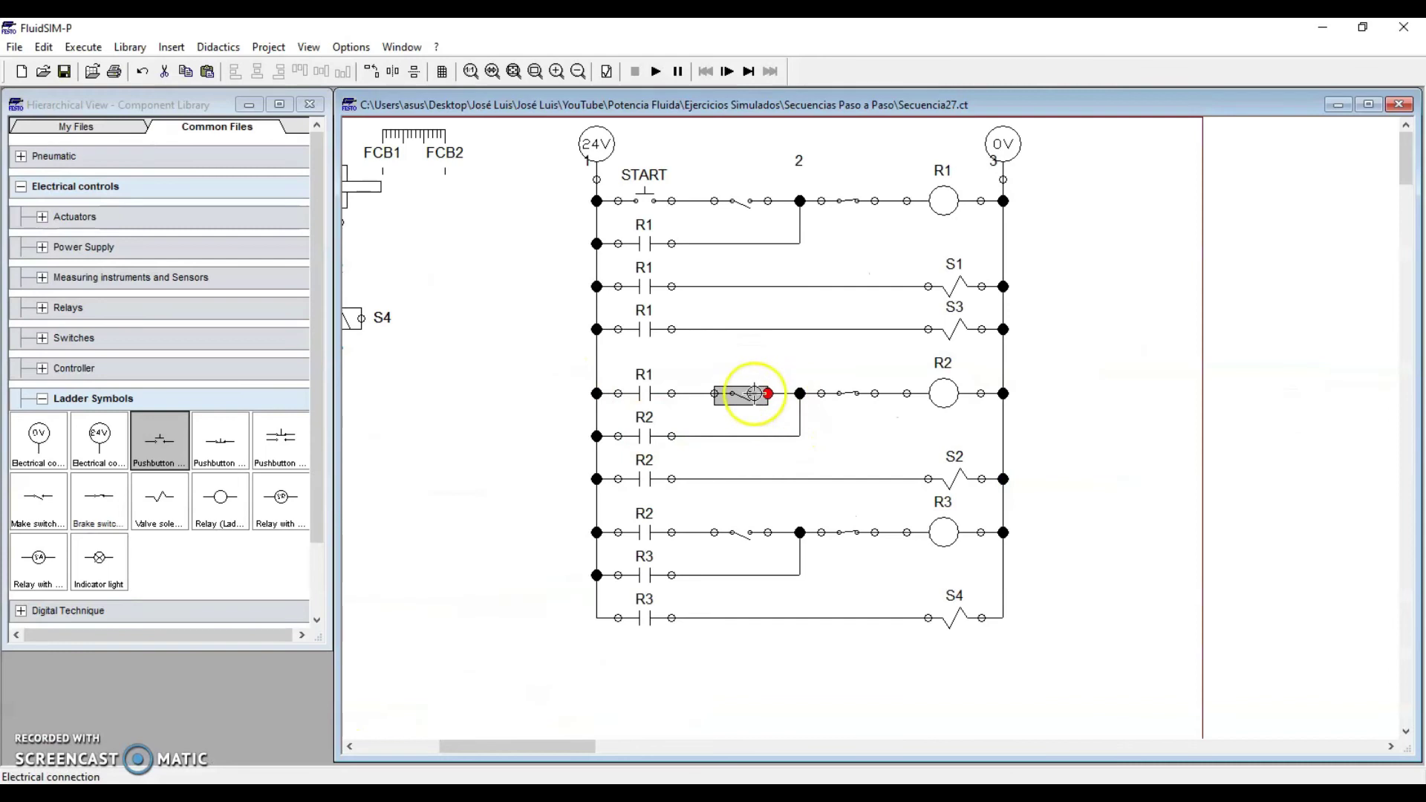
Step: Shift the branch junctions, brake switches, coils, solenoids and 0 V line to the right, and insert a second series make switch on the R2 coil rung
{"action": "left_click_drag", "start_coordinate": [1076, 134], "coordinate": [793, 670]}
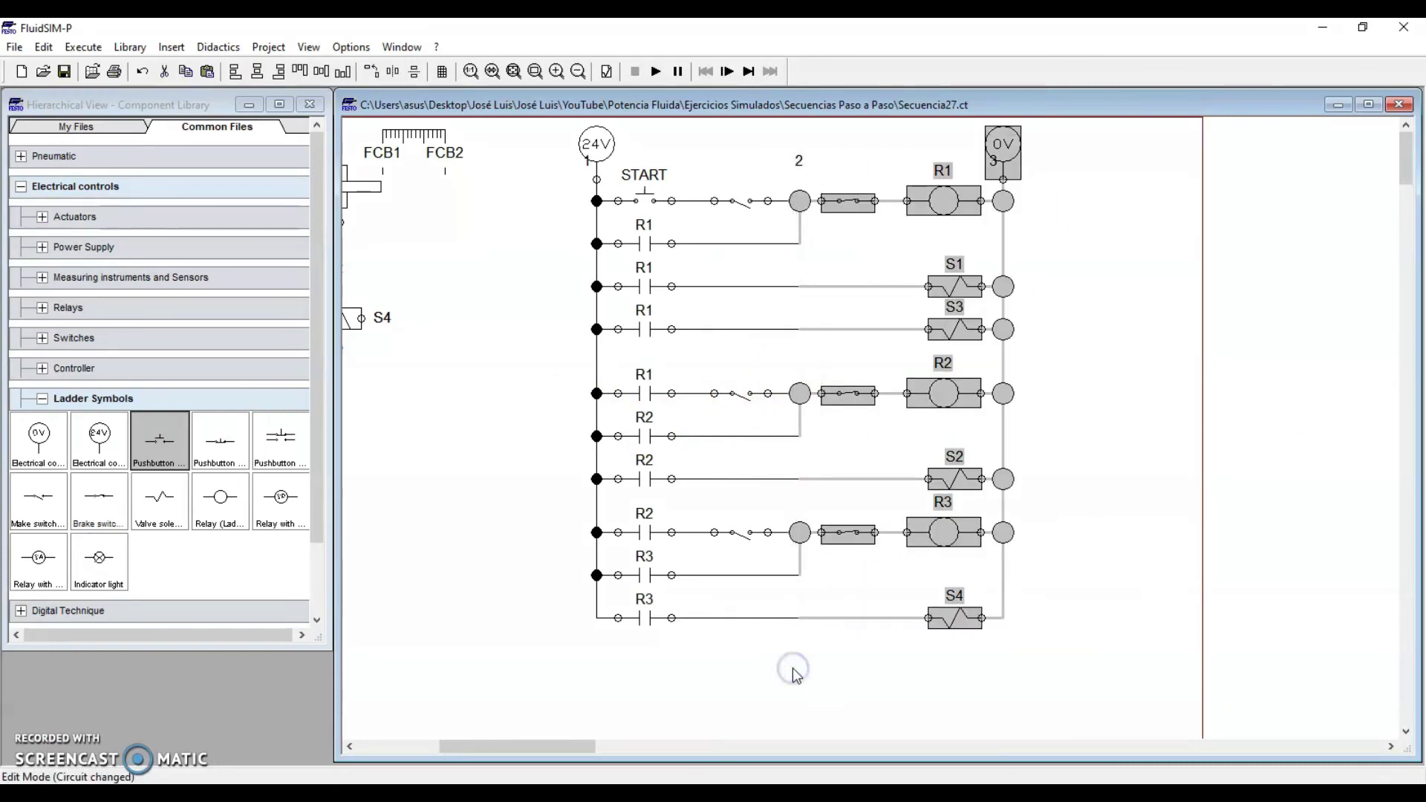
{"action": "key", "text": "Right"}
{"action": "key", "text": "Right"}
{"action": "key", "text": "Right"}
{"action": "key", "text": "Right"}
{"action": "key", "text": "Right"}
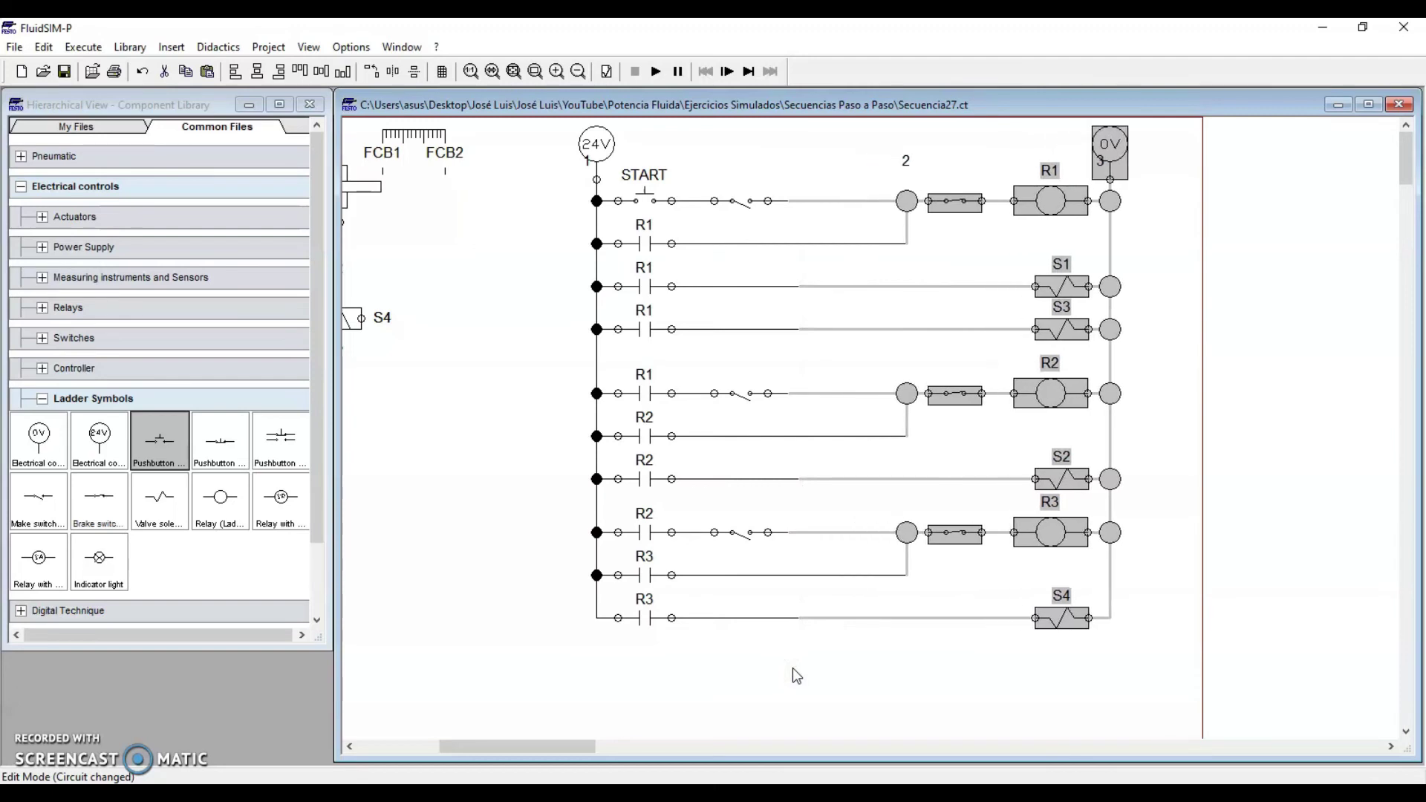
{"action": "left_click", "coordinate": [805, 461]}
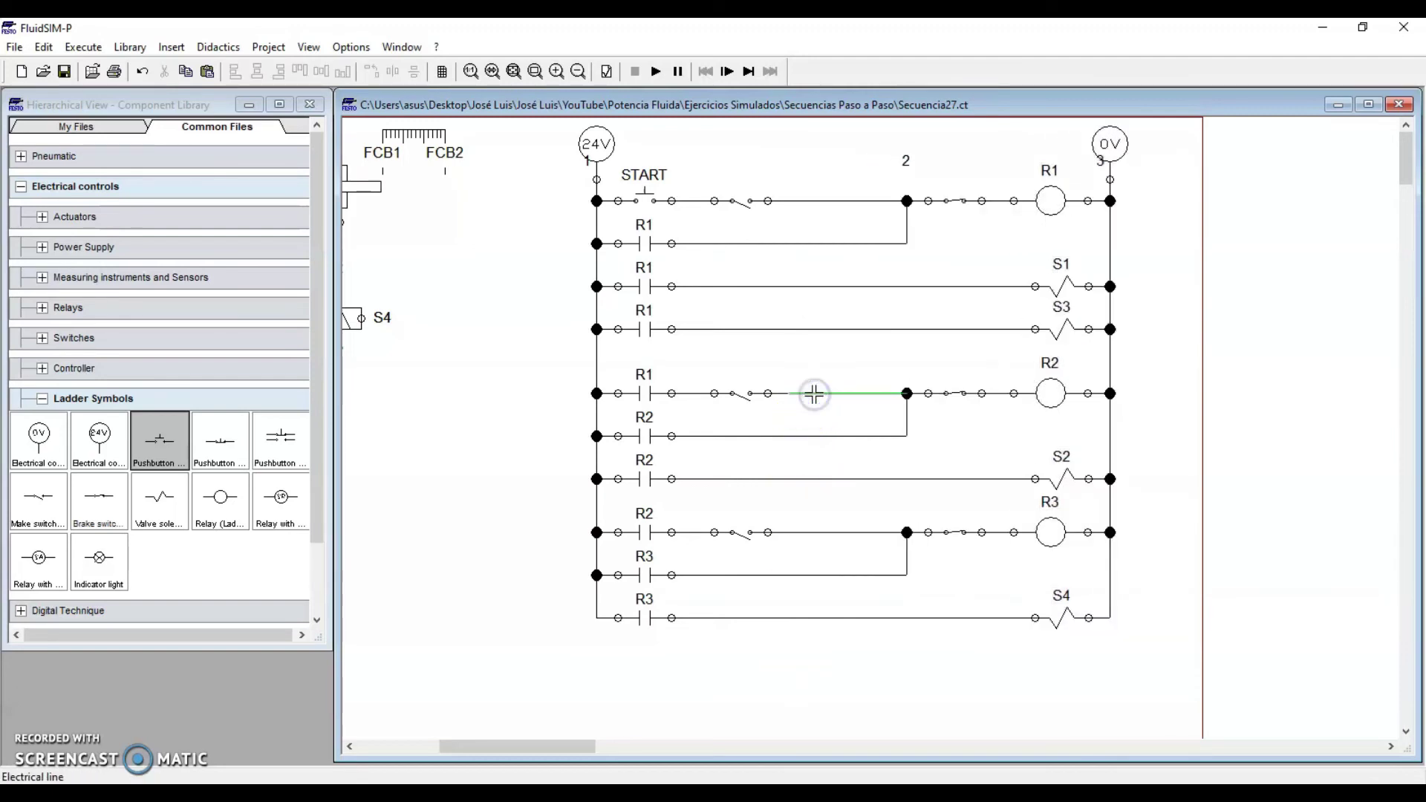
{"action": "left_click_drag", "start_coordinate": [742, 394], "coordinate": [906, 394]}
{"action": "left_click", "coordinate": [787, 399]}
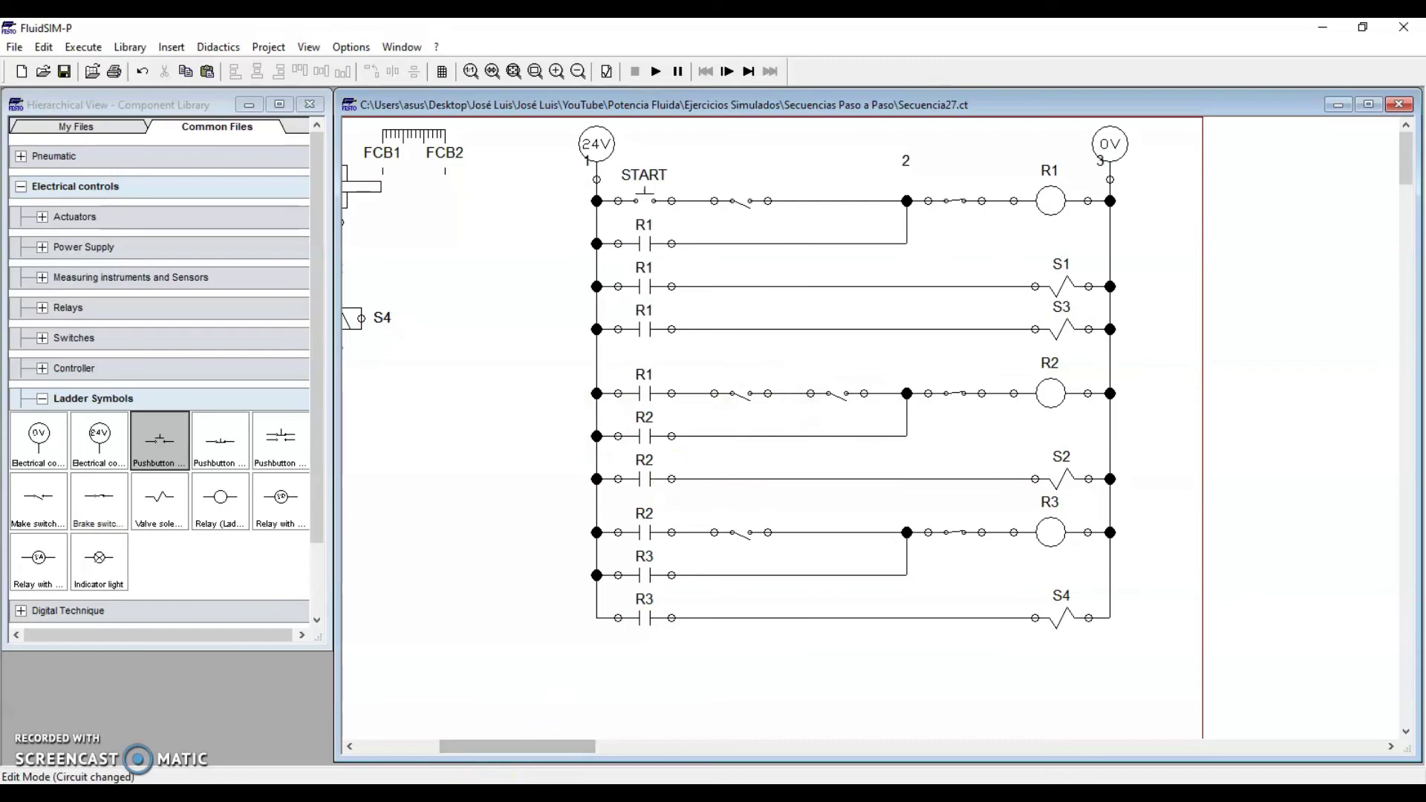
Step: Check the slide for the R2 group's triggers and label the R2 coil rung's two series make switches FCA2 and FCB1
{"action": "left_click", "coordinate": [457, 780]}
{"action": "left_click", "coordinate": [428, 729]}
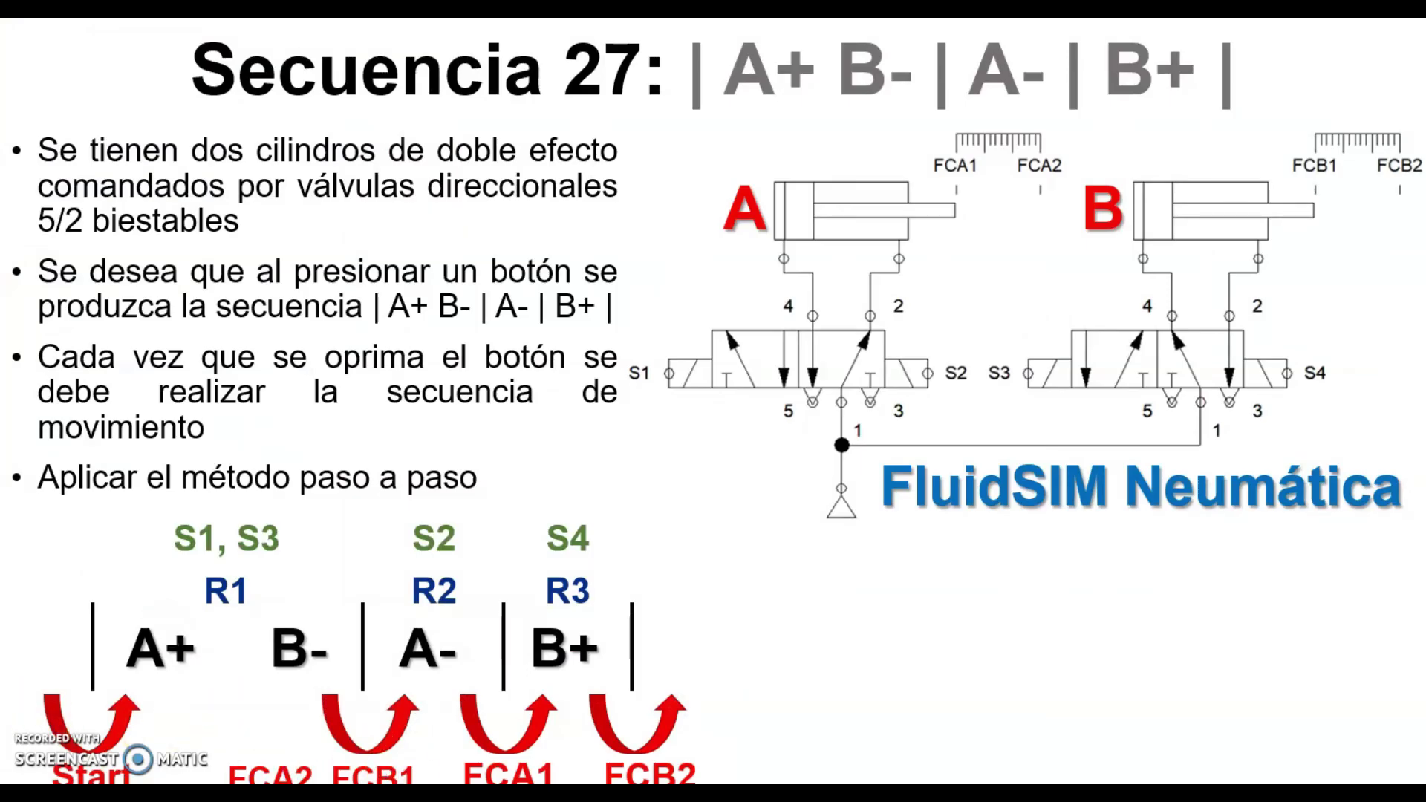
{"action": "key", "text": "alt+Tab"}
{"action": "double_click", "coordinate": [668, 395]}
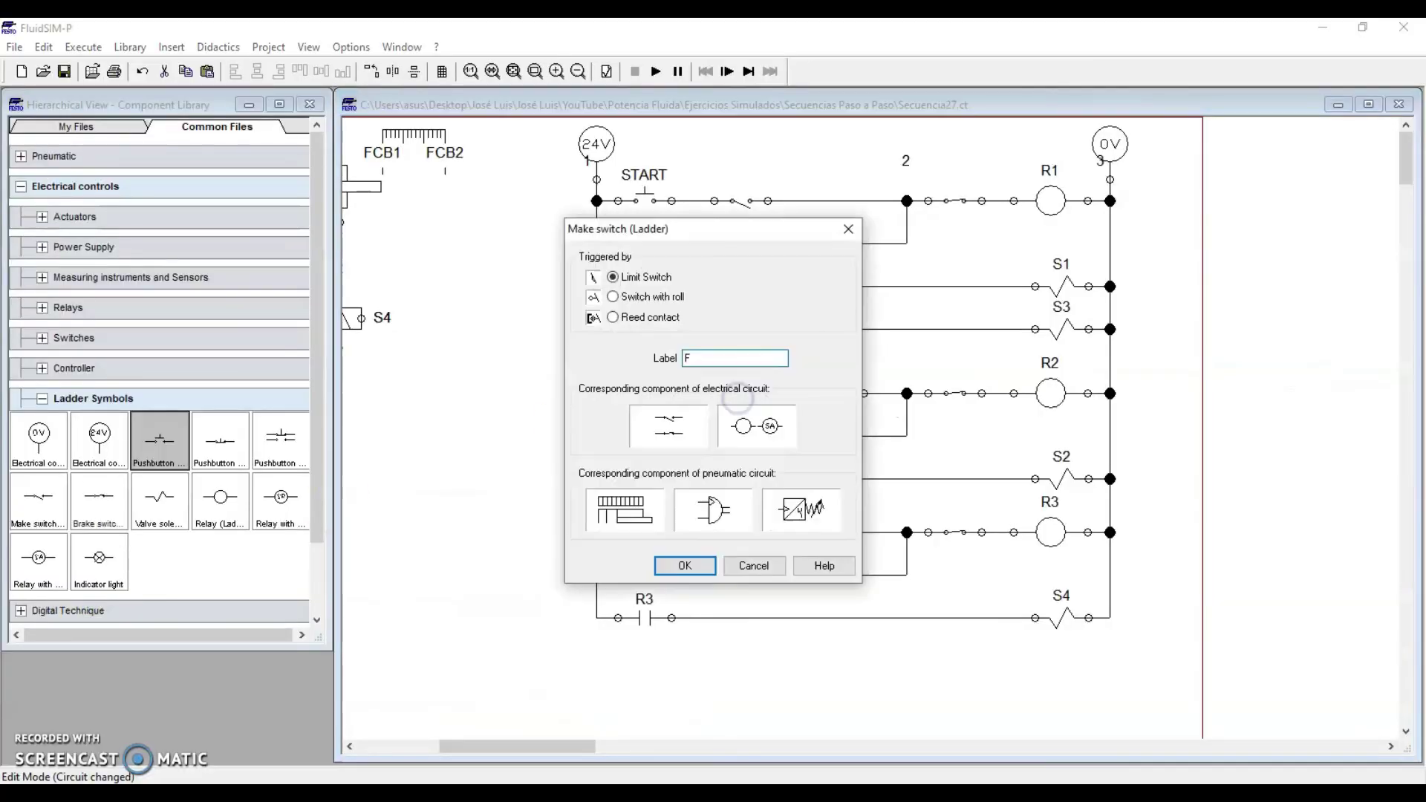
{"action": "key", "text": "Return"}
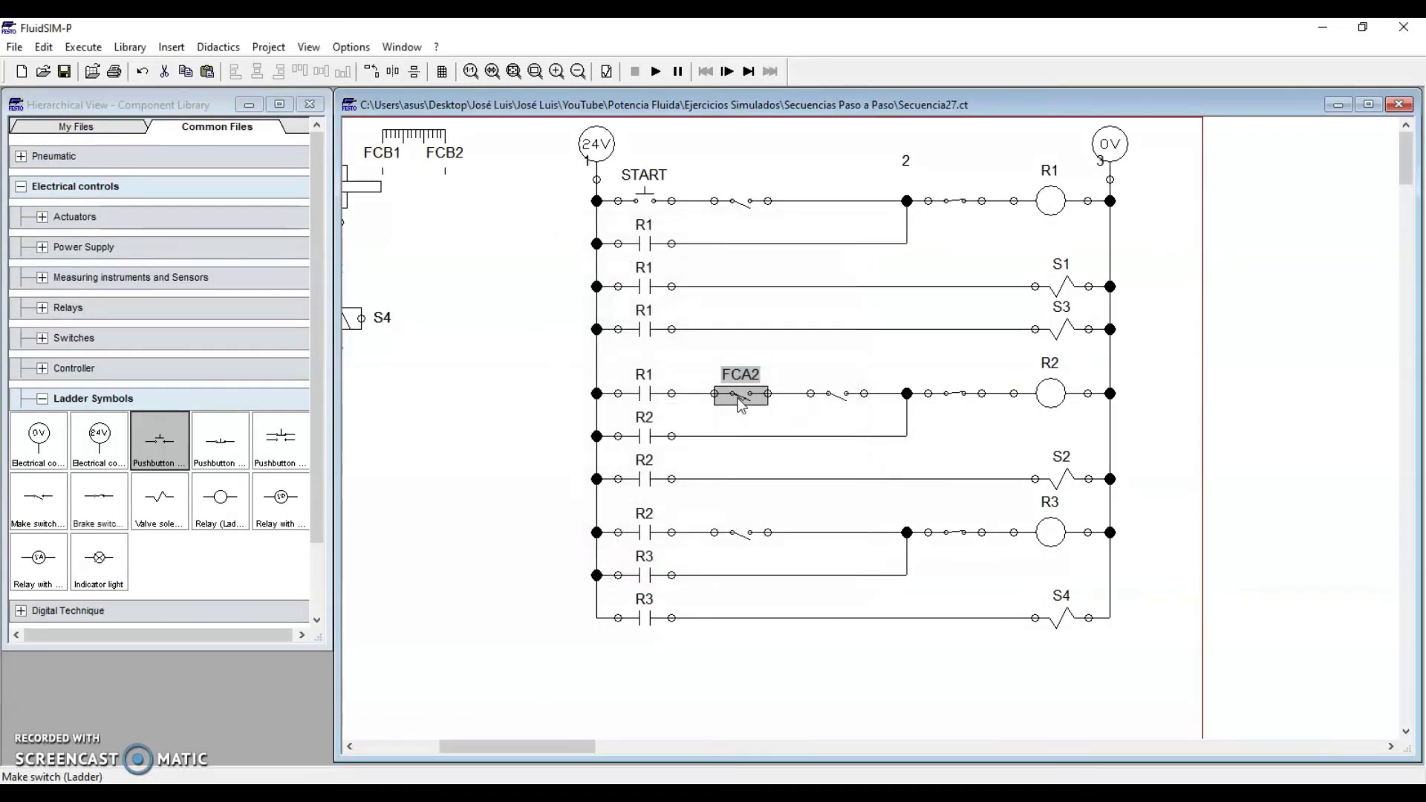
{"action": "double_click", "coordinate": [830, 395]}
{"action": "type", "text": "FCB1"}
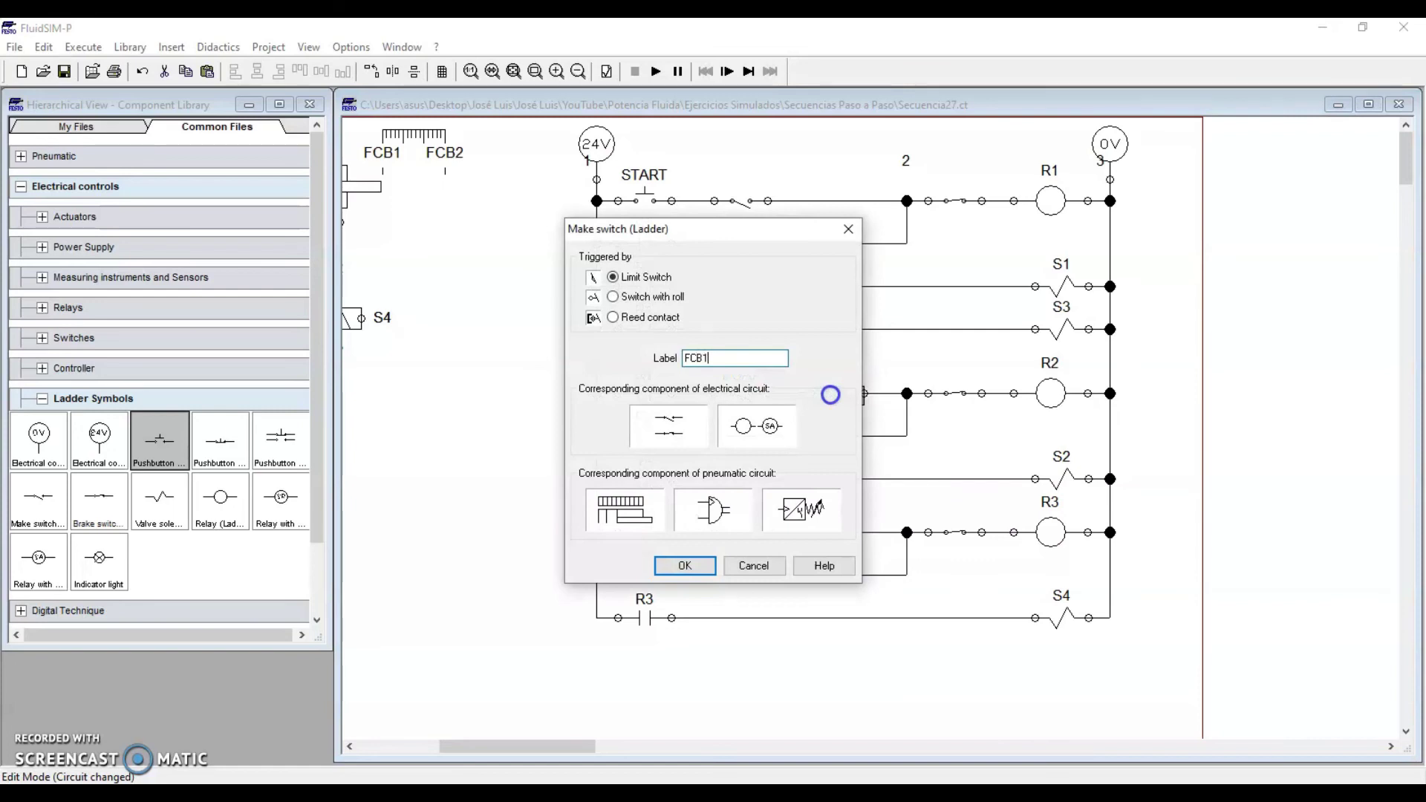
{"action": "key", "text": "Return"}
Step: Check the slide for the R3 group's trigger and label the unlabelled make switch on the R3 coil rung FCA1
{"action": "left_click_drag", "start_coordinate": [555, 511], "coordinate": [1207, 696]}
{"action": "left_click", "coordinate": [993, 702]}
{"action": "left_click", "coordinate": [735, 532]}
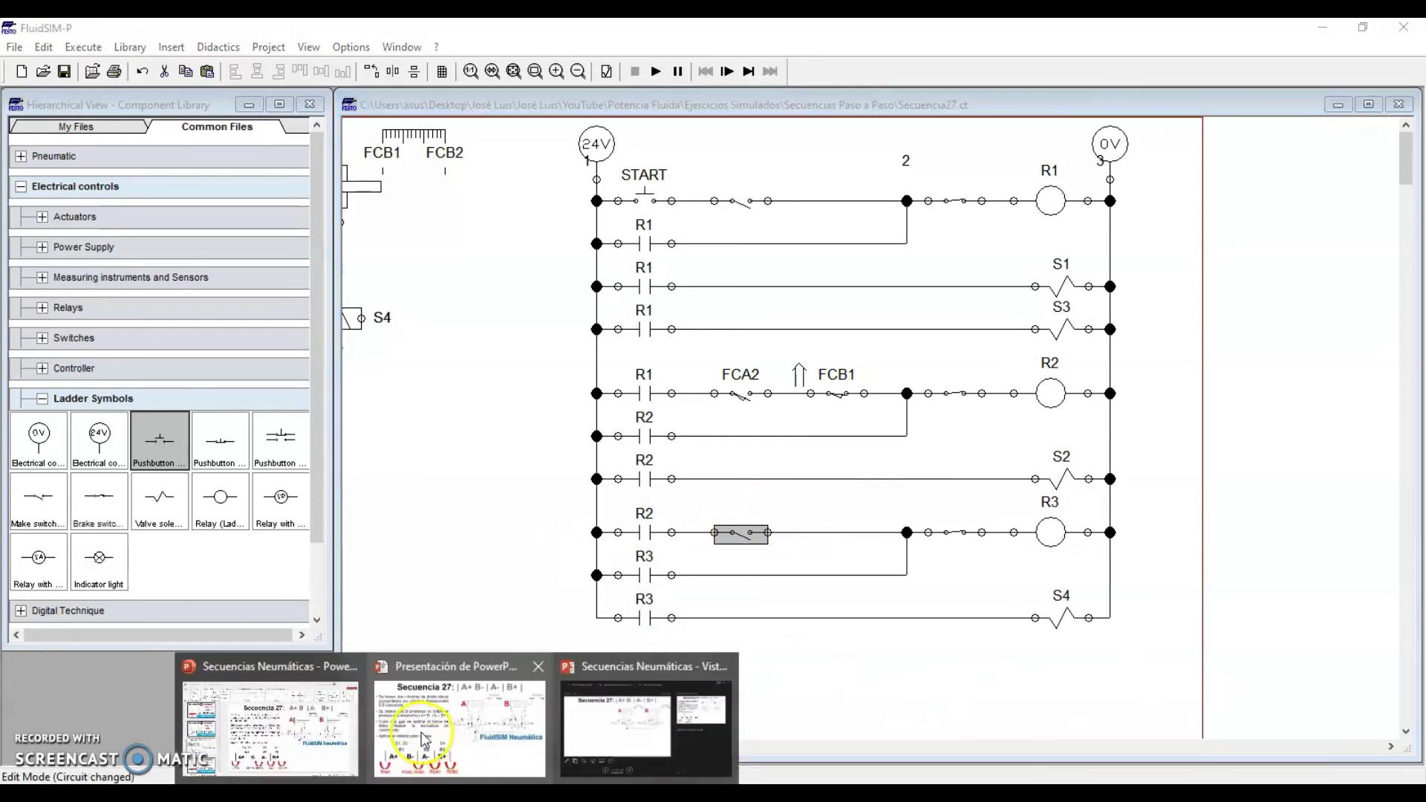
{"action": "left_click", "coordinate": [435, 719]}
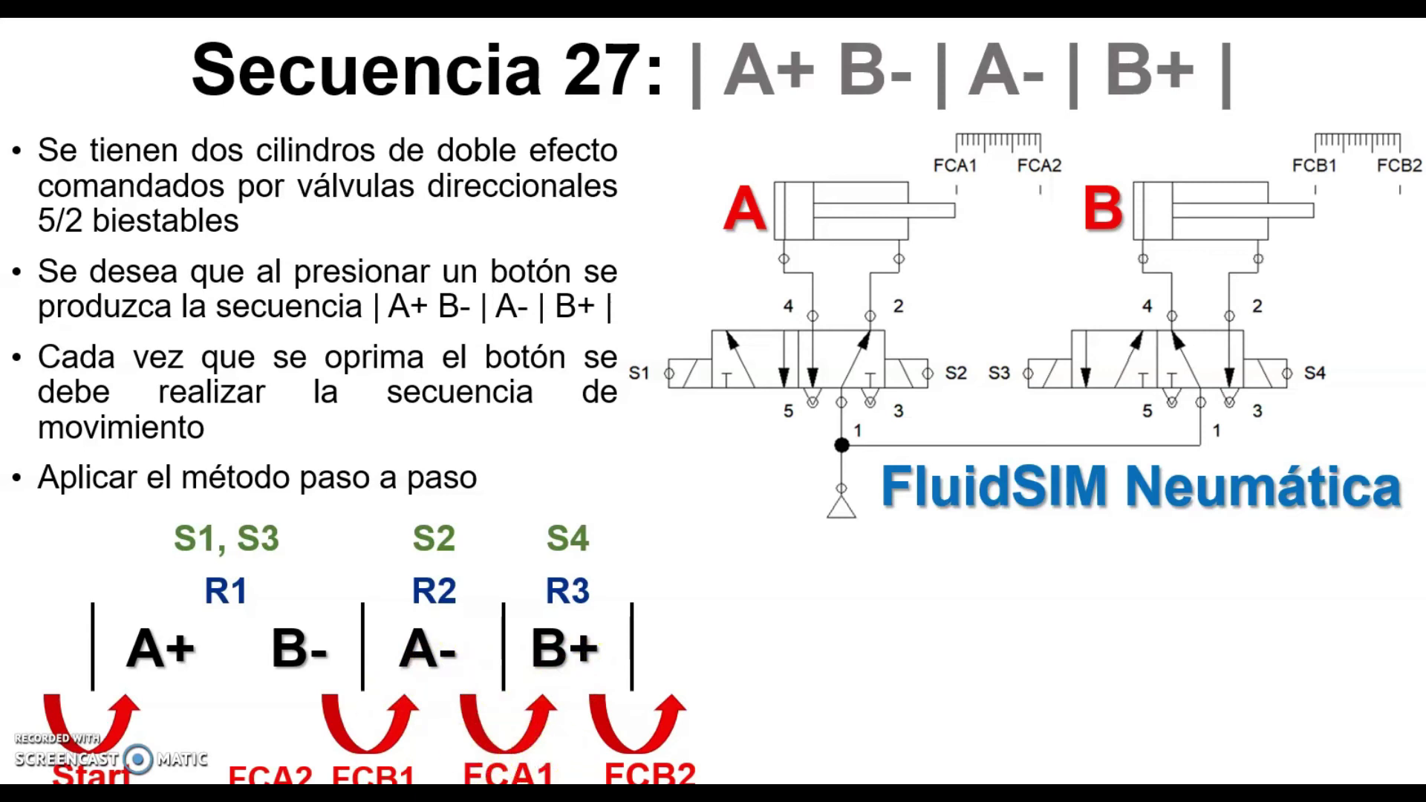
{"action": "key", "text": "alt+Tab"}
{"action": "double_click", "coordinate": [737, 536]}
{"action": "type", "text": "FCA1"}
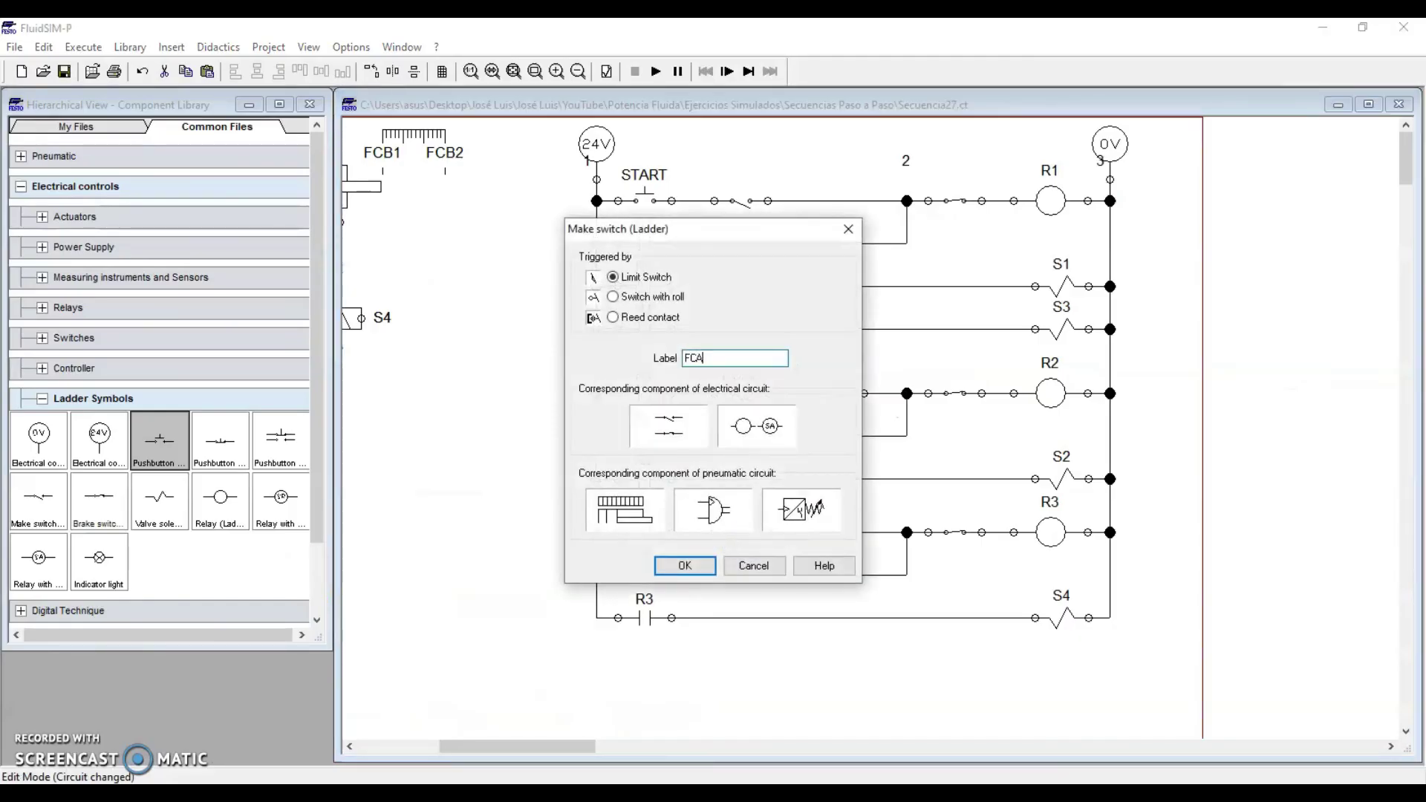
{"action": "key", "text": "Return"}
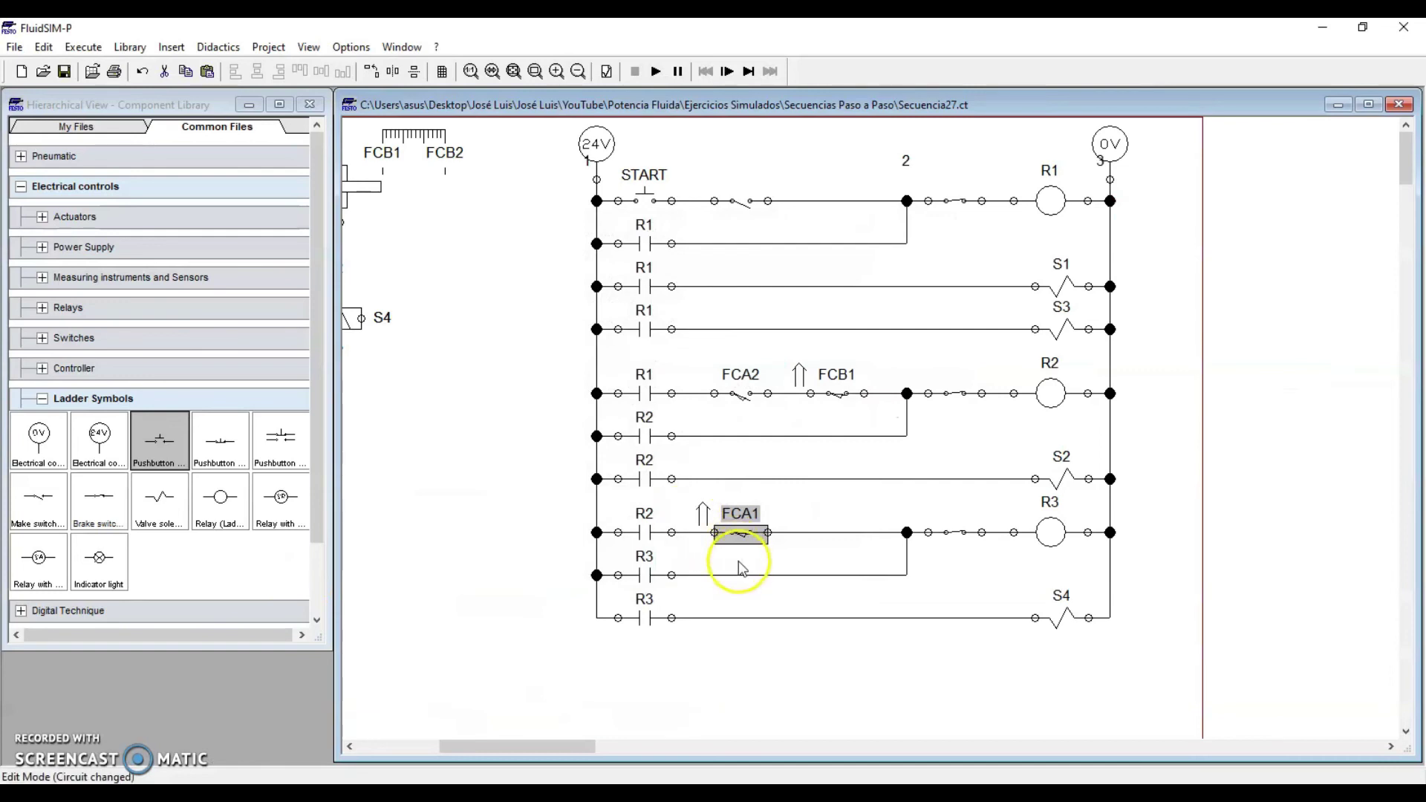
Step: Check the slide for the limit switch that ends the sequence and label the make switch after START FCB2
{"action": "left_click", "coordinate": [734, 201]}
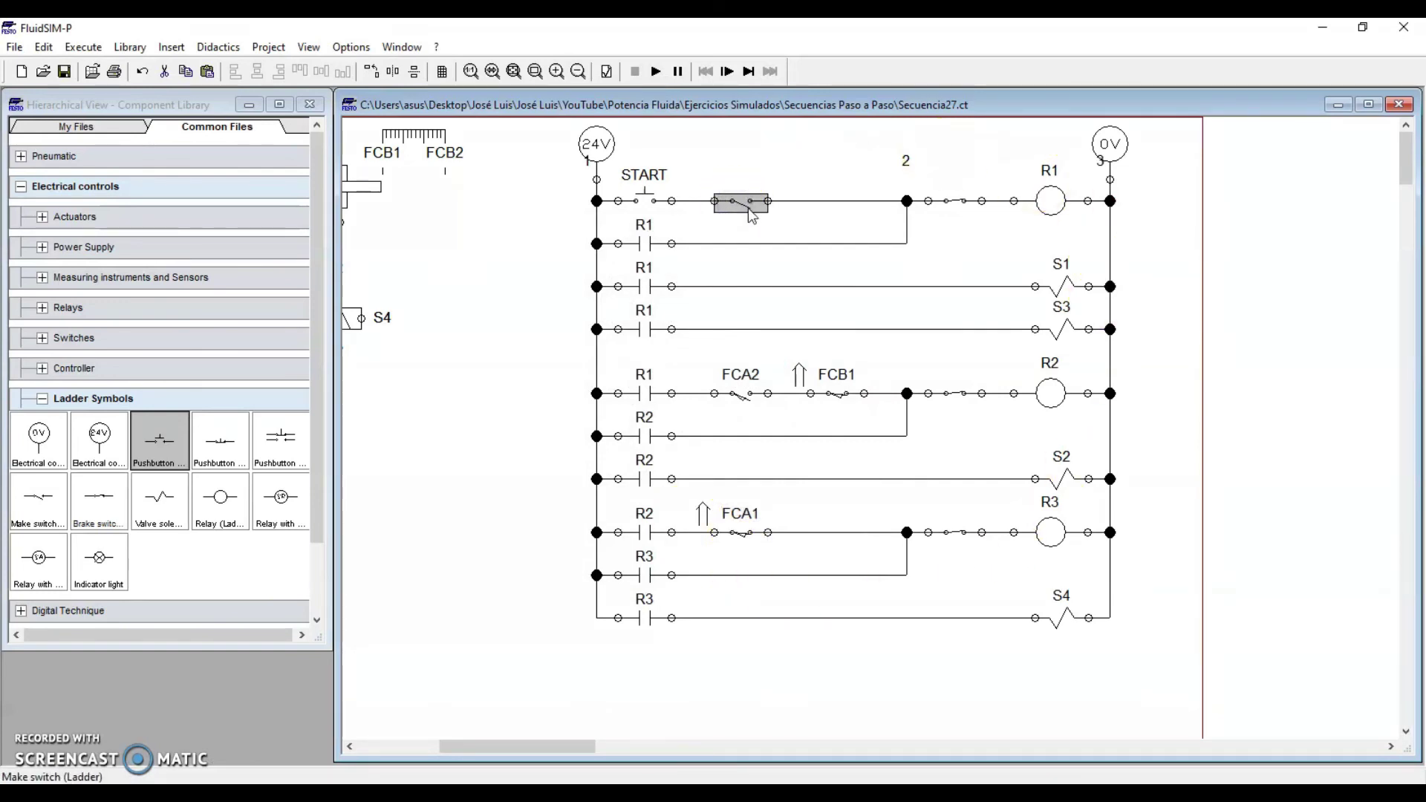
{"action": "double_click", "coordinate": [736, 207]}
{"action": "left_click", "coordinate": [454, 728]}
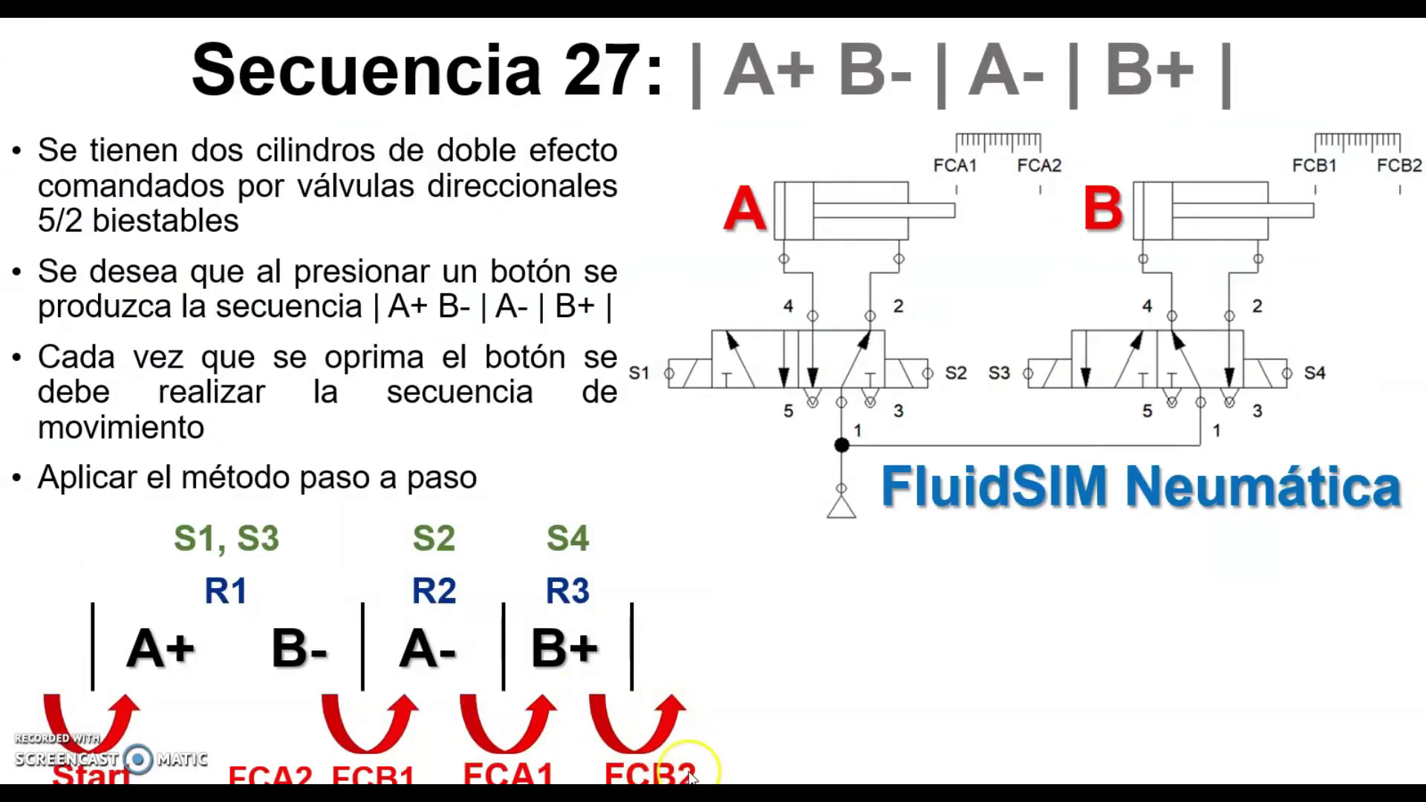
{"action": "left_click", "coordinate": [594, 795]}
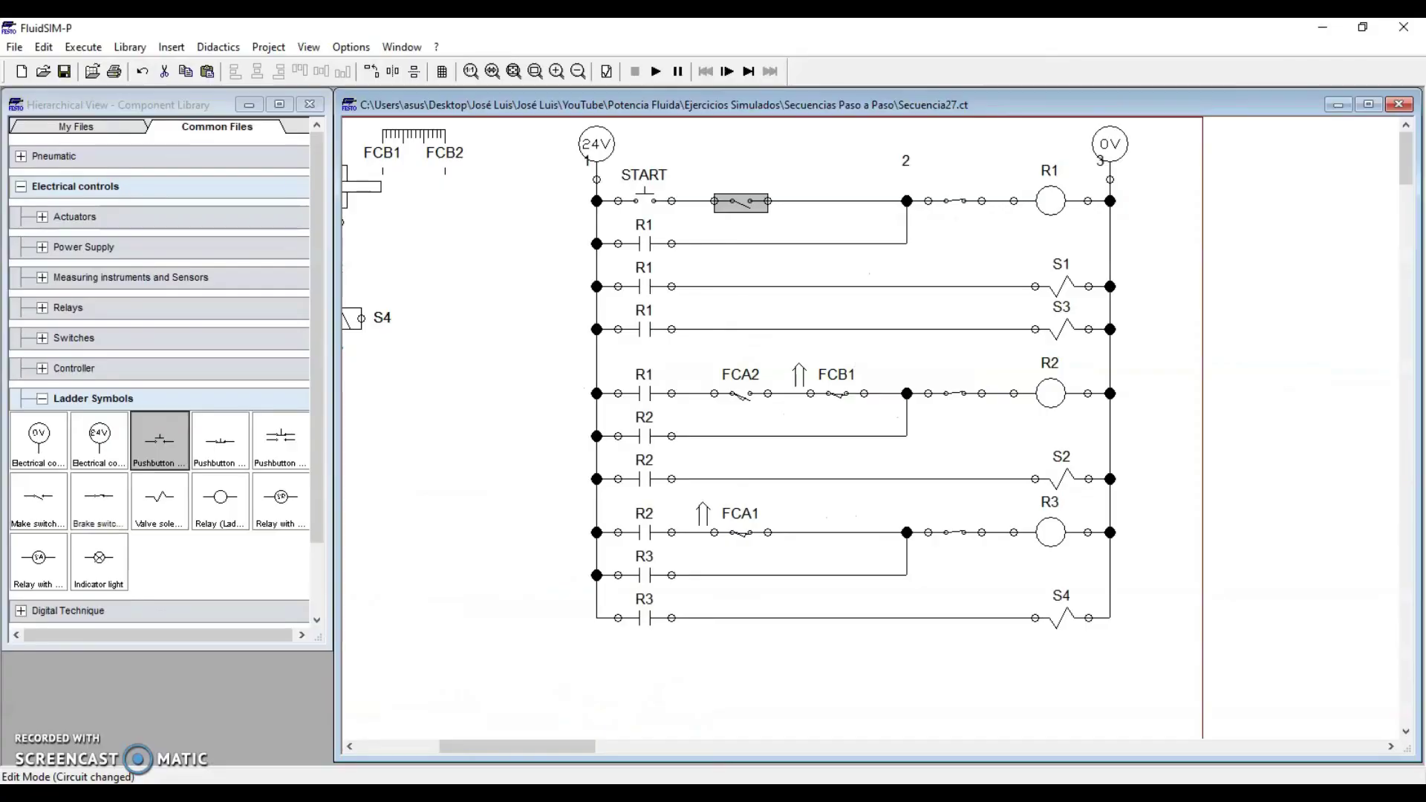
{"action": "double_click", "coordinate": [749, 205]}
{"action": "type", "text": "FCB"}
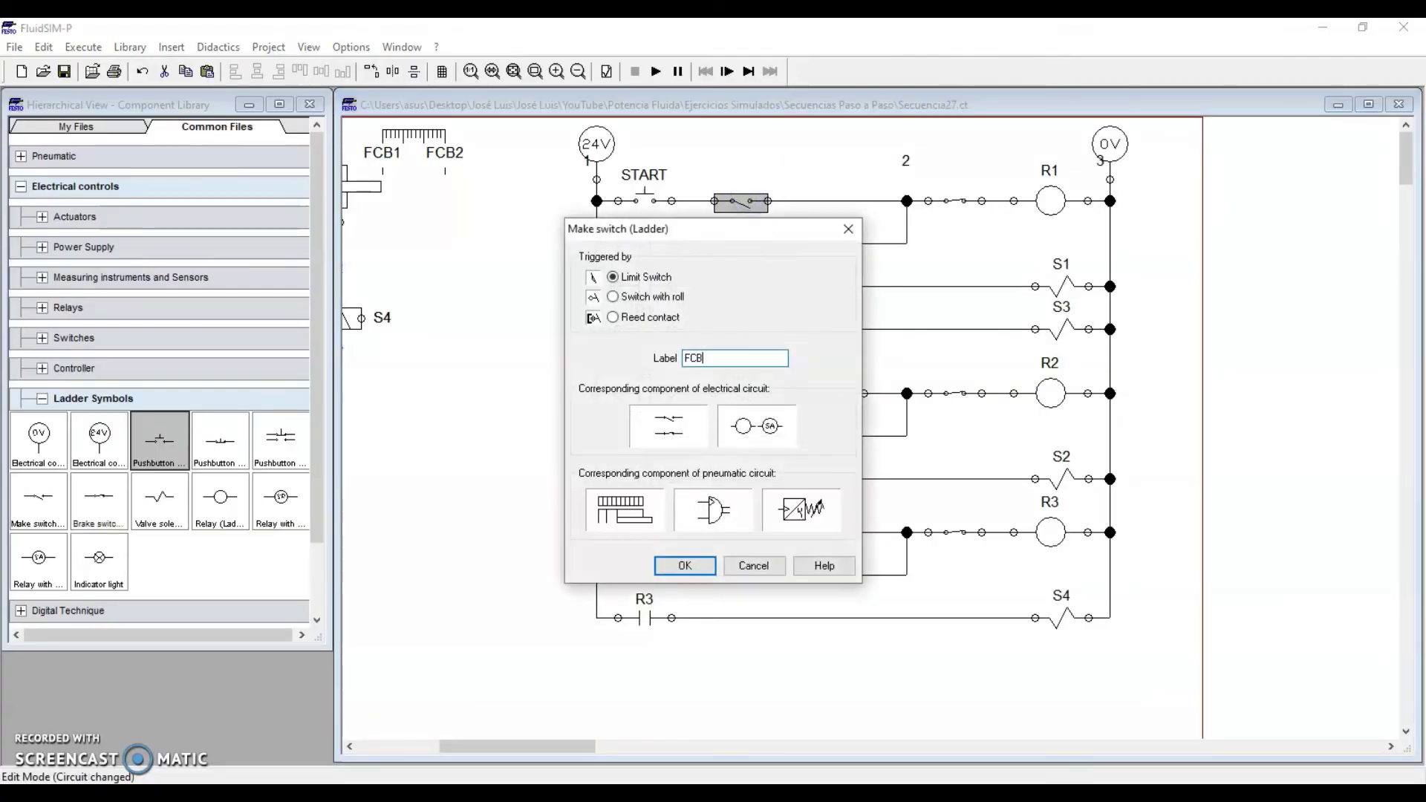
{"action": "type", "text": "2"}
{"action": "key", "text": "Return"}
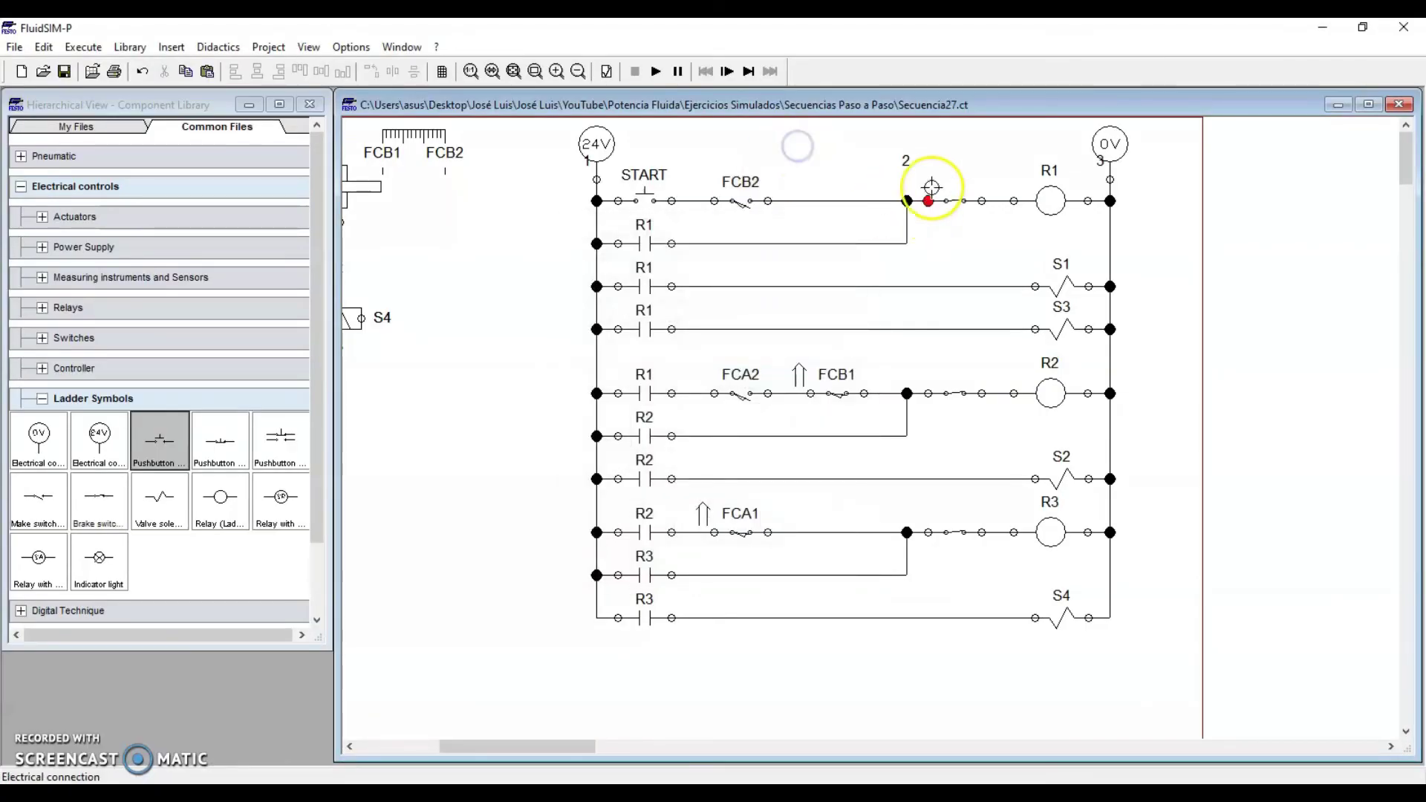
Step: Label the brake switch on the R1 coil rung R2 so the next group switches R1 off
{"action": "left_click_drag", "start_coordinate": [941, 152], "coordinate": [989, 580]}
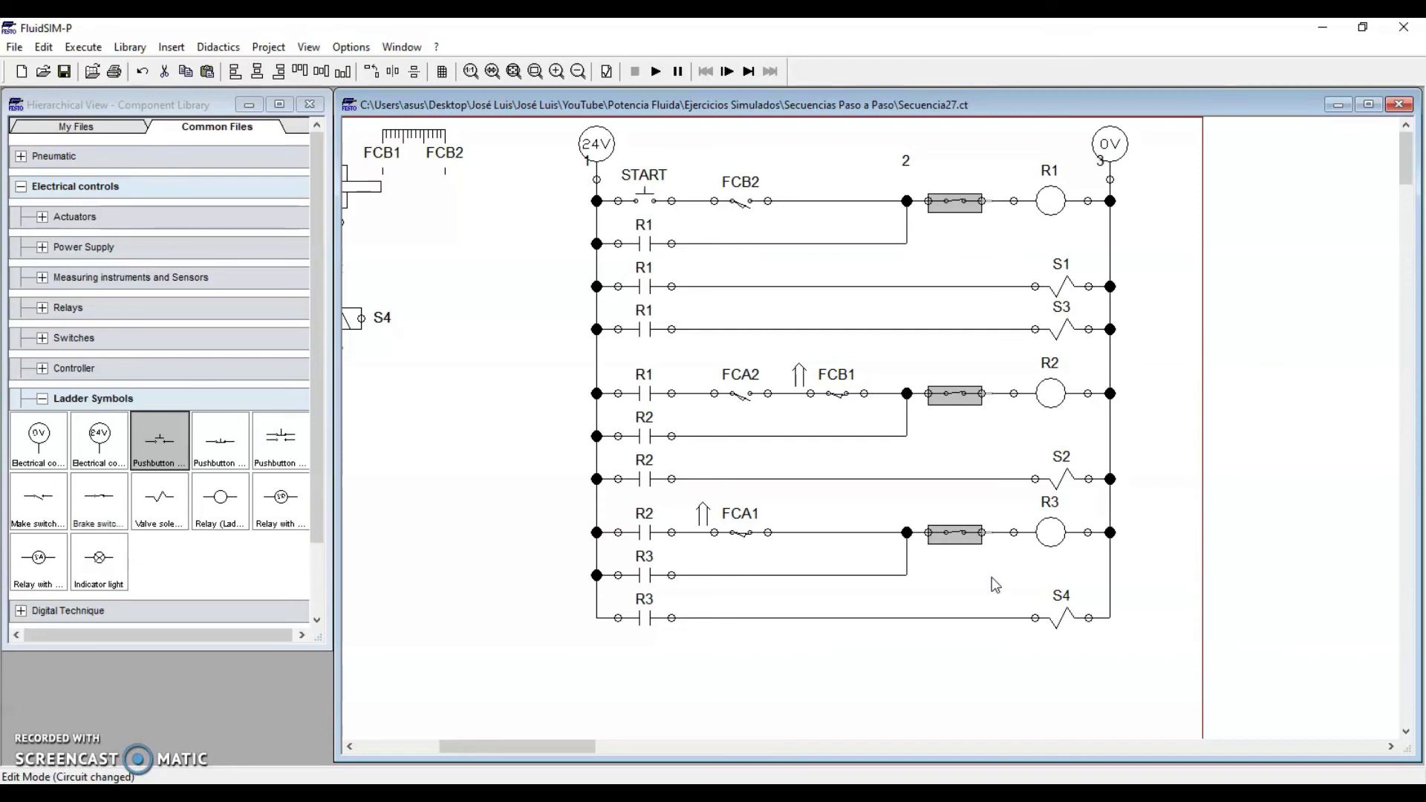
{"action": "left_click_drag", "start_coordinate": [572, 187], "coordinate": [1125, 349]}
{"action": "left_click", "coordinate": [1050, 182]}
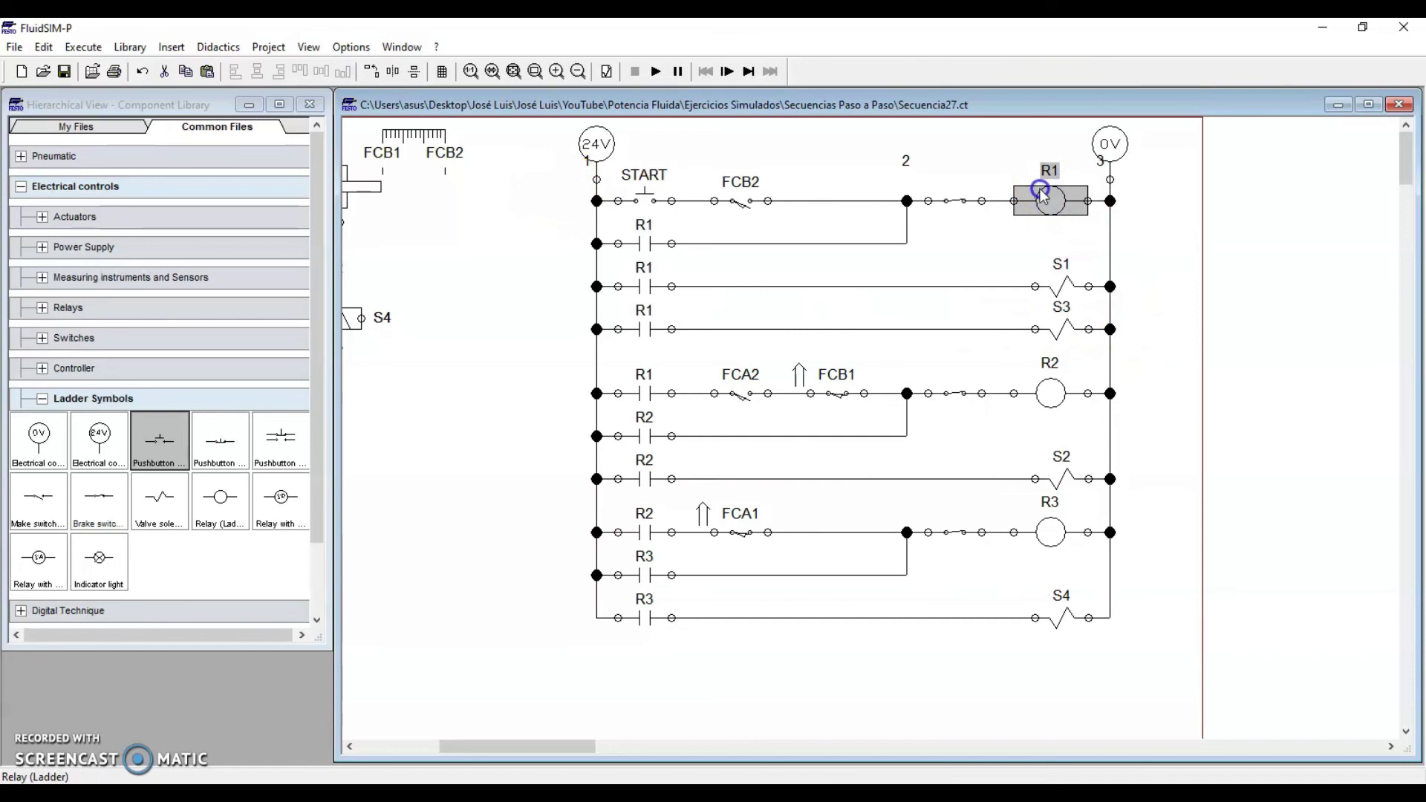
{"action": "double_click", "coordinate": [954, 202]}
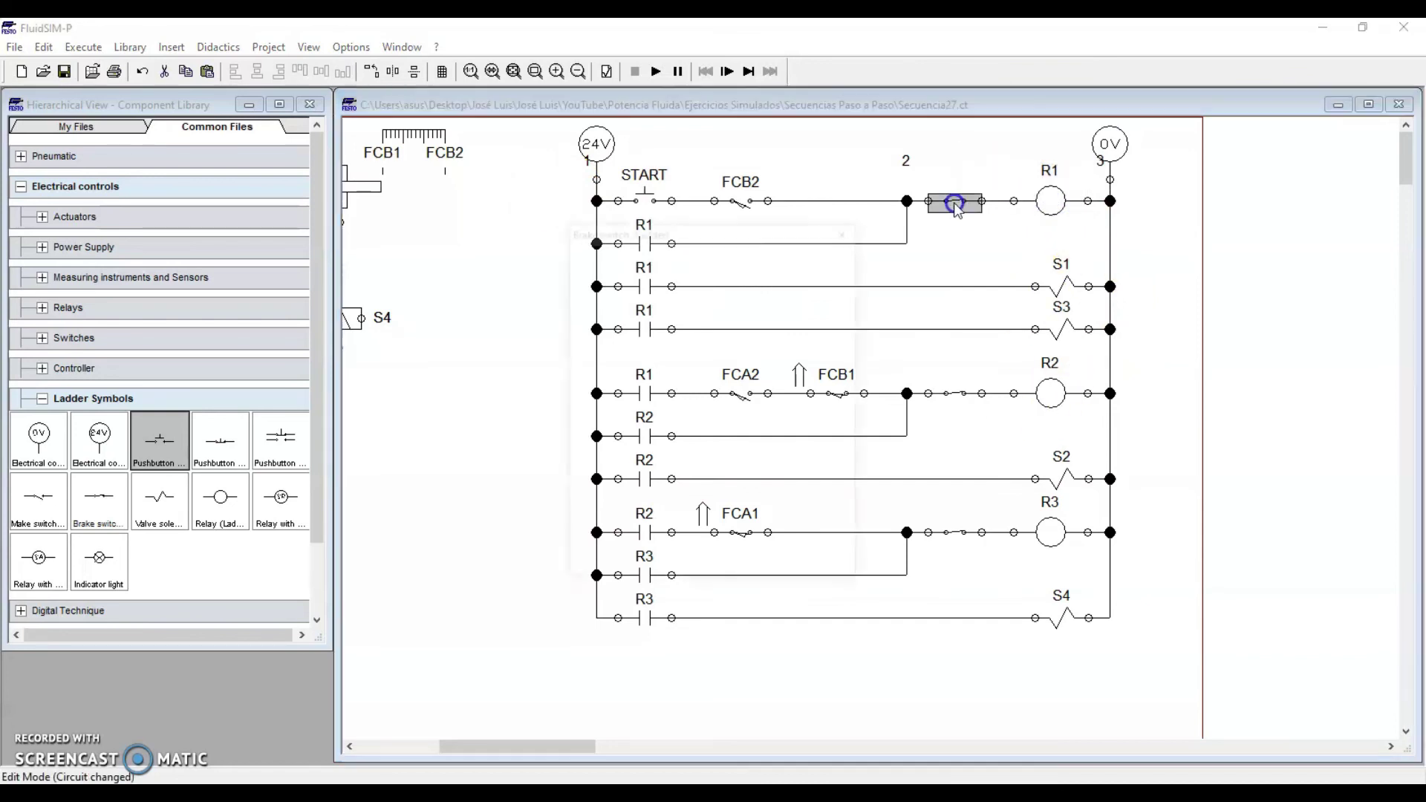
{"action": "key", "text": "Return"}
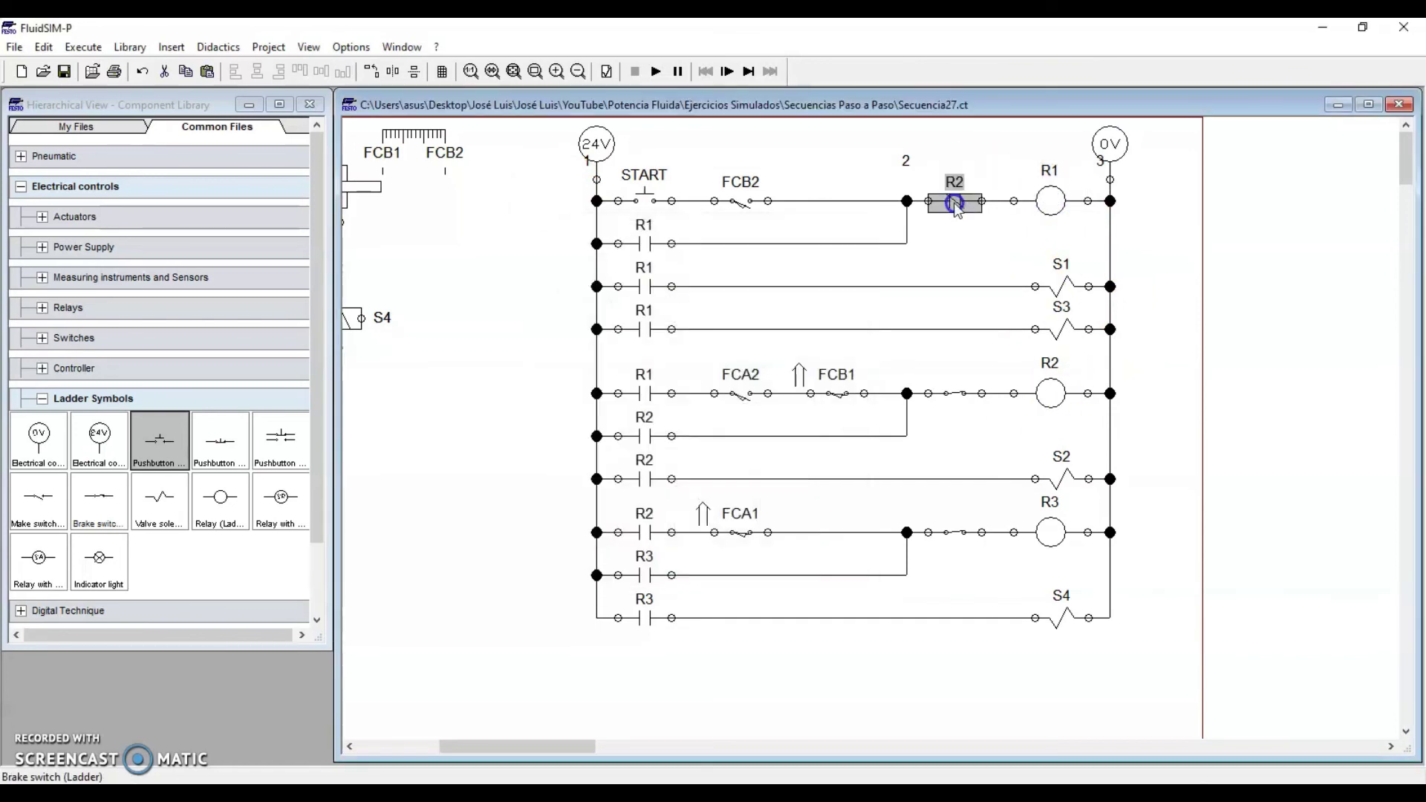
Step: Label the brake switch on the R2 coil rung R3 so the next group switches R2 off
{"action": "left_click", "coordinate": [957, 396]}
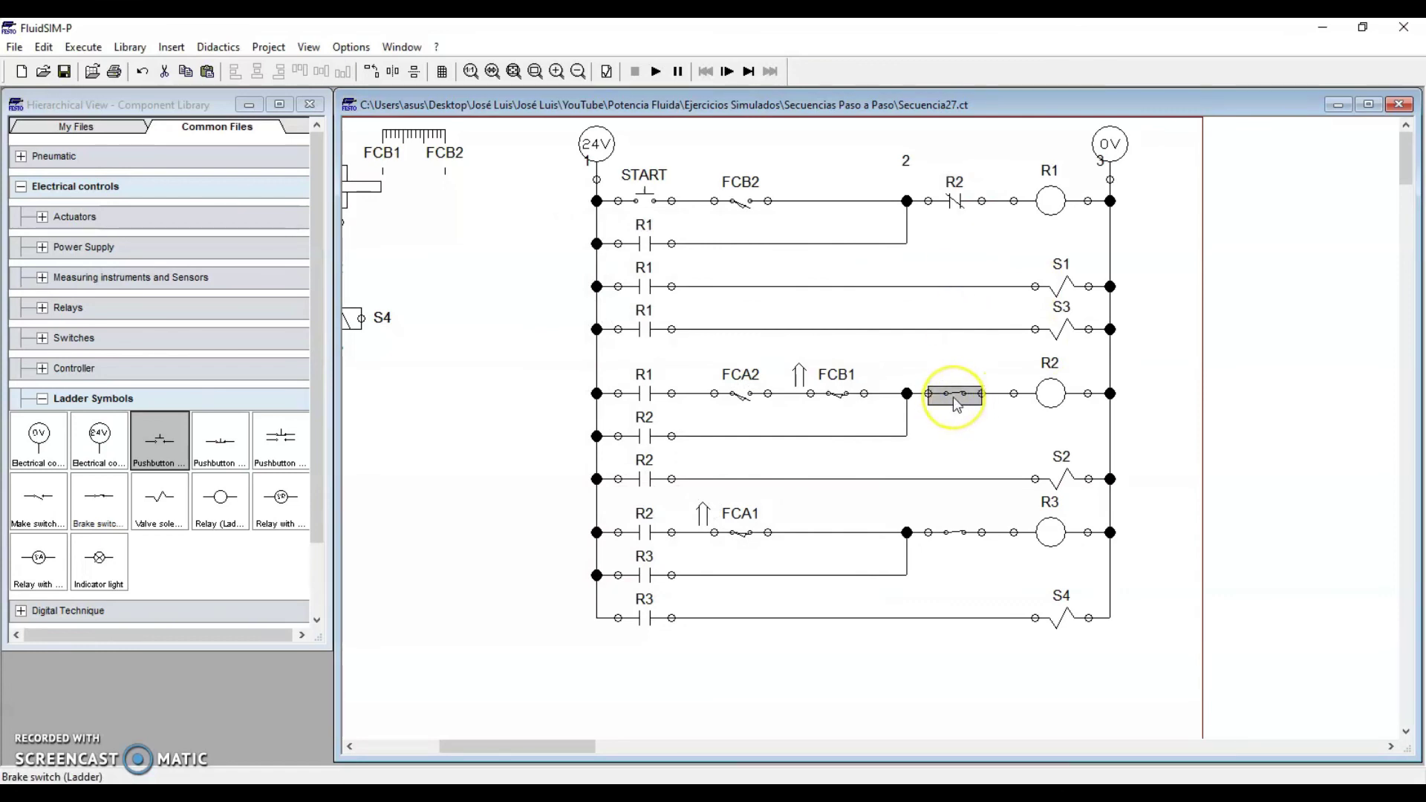
{"action": "double_click", "coordinate": [955, 400]}
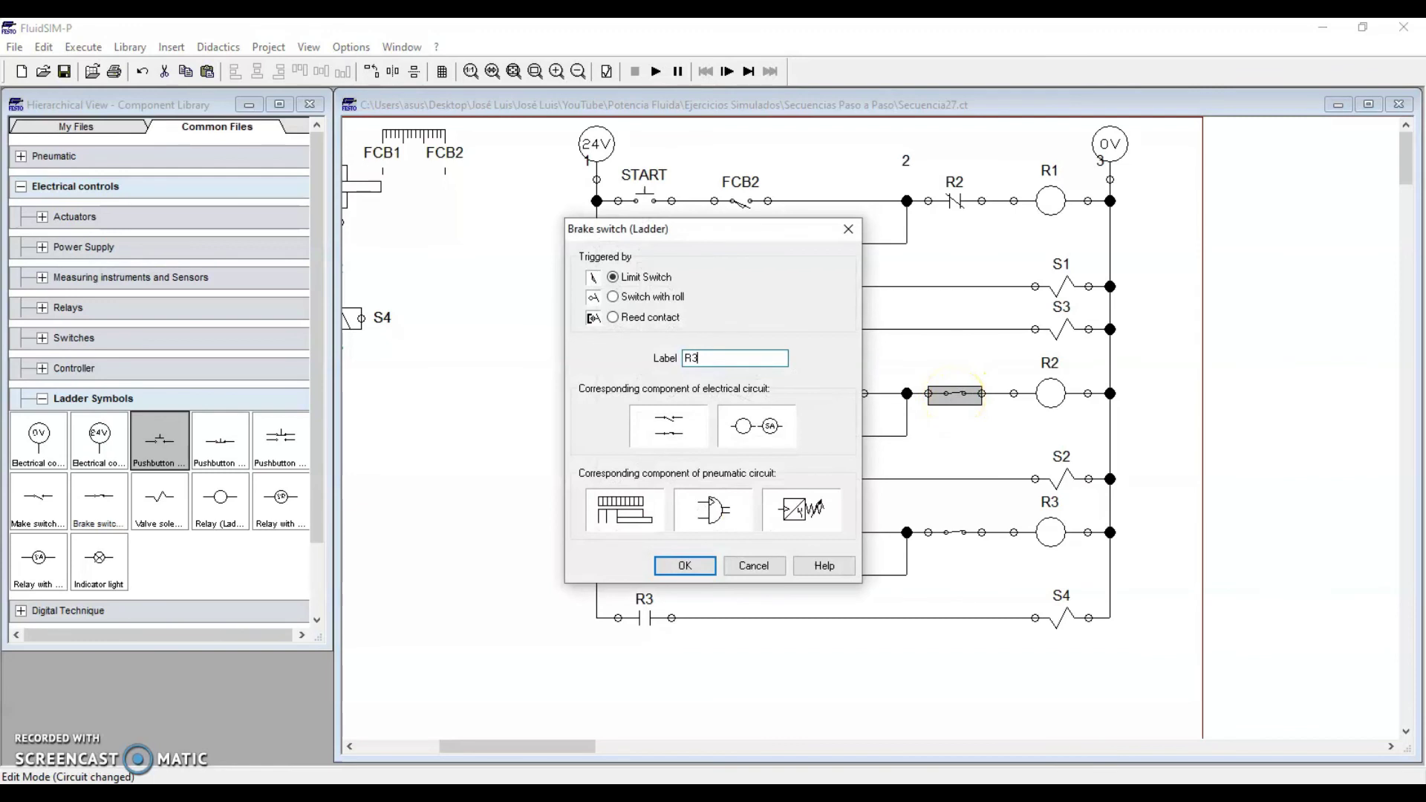
{"action": "type", "text": "R3"}
{"action": "key", "text": "Return"}
Step: Label the brake switch on the R3 coil rung R1 so the first group switches R3 off
{"action": "left_click", "coordinate": [956, 541]}
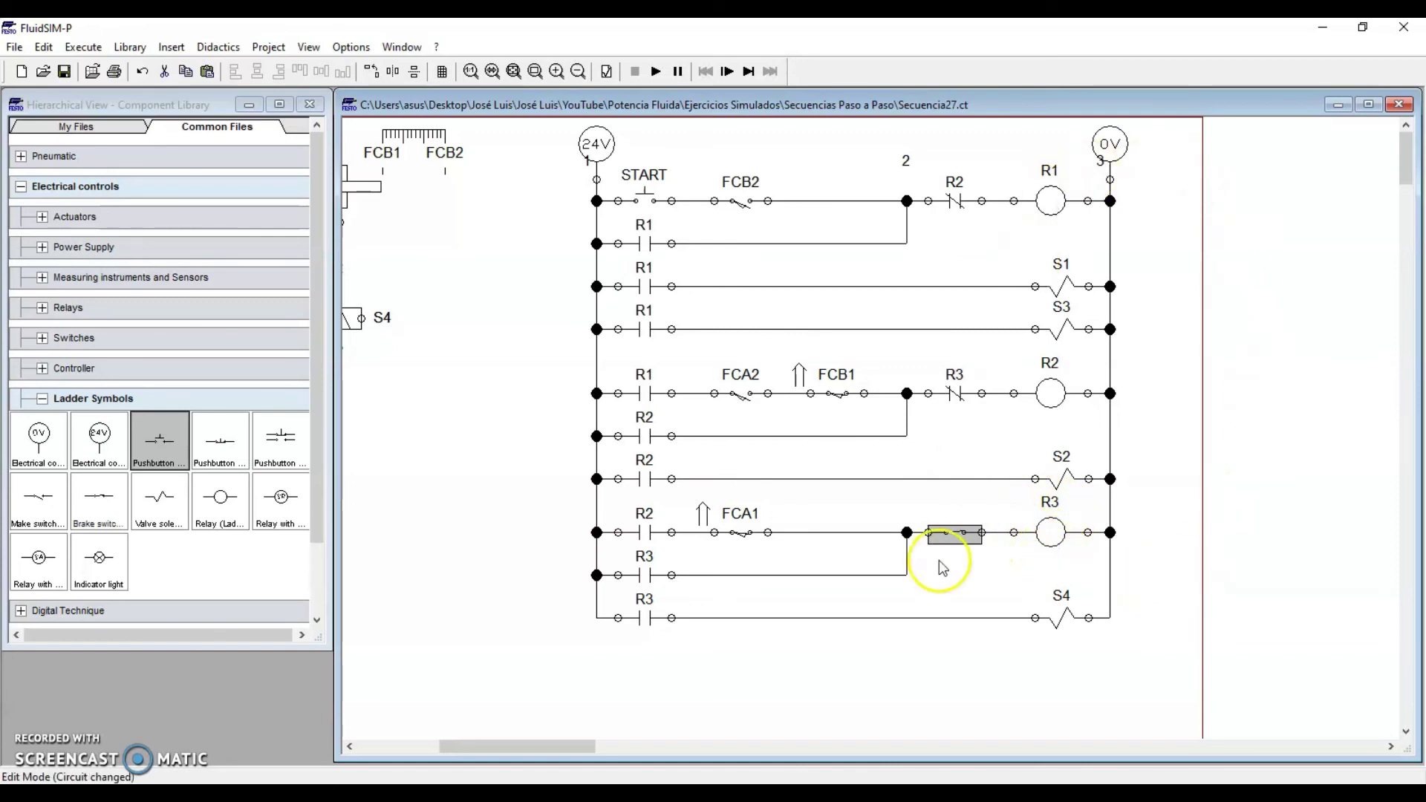
{"action": "double_click", "coordinate": [953, 535]}
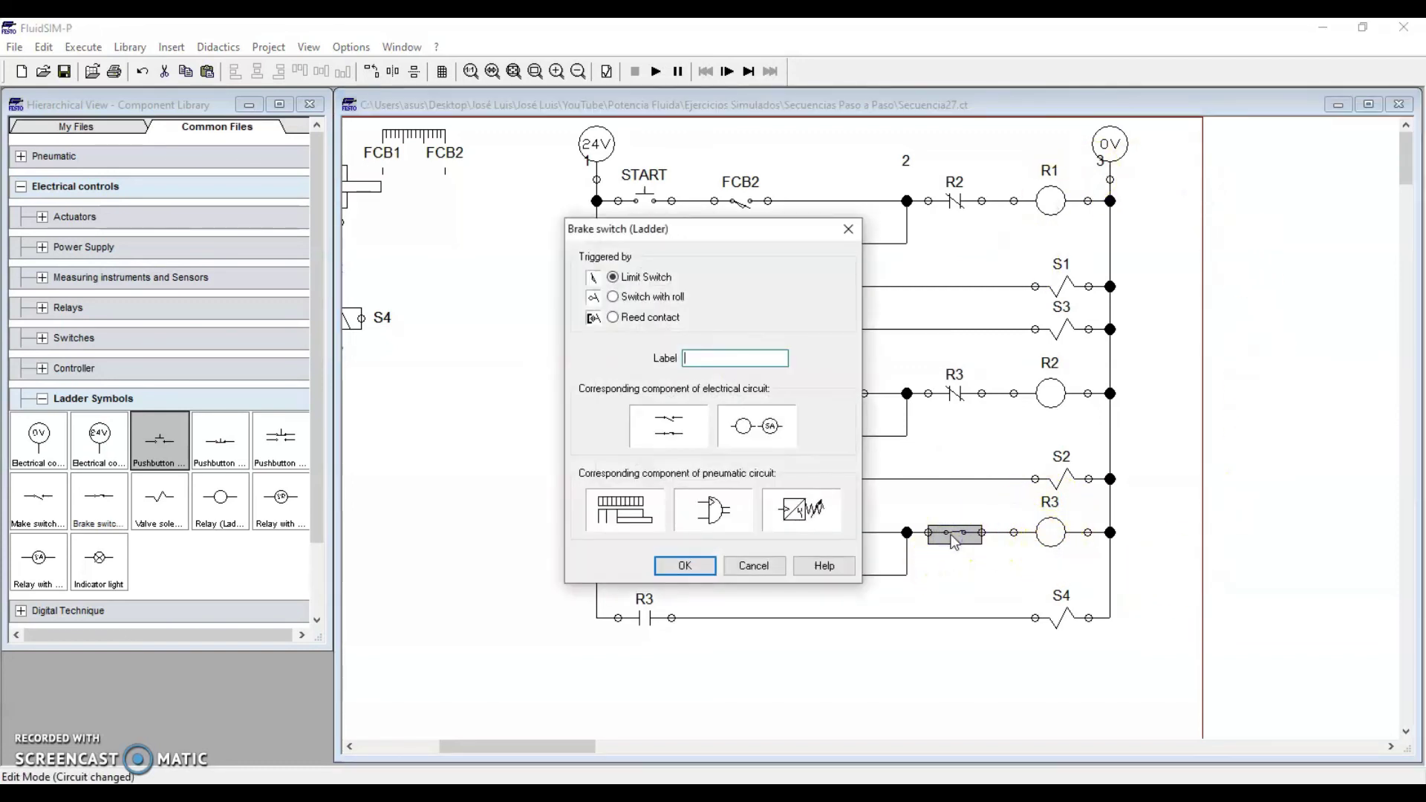
{"action": "key", "text": "Return"}
{"action": "left_click", "coordinate": [851, 691]}
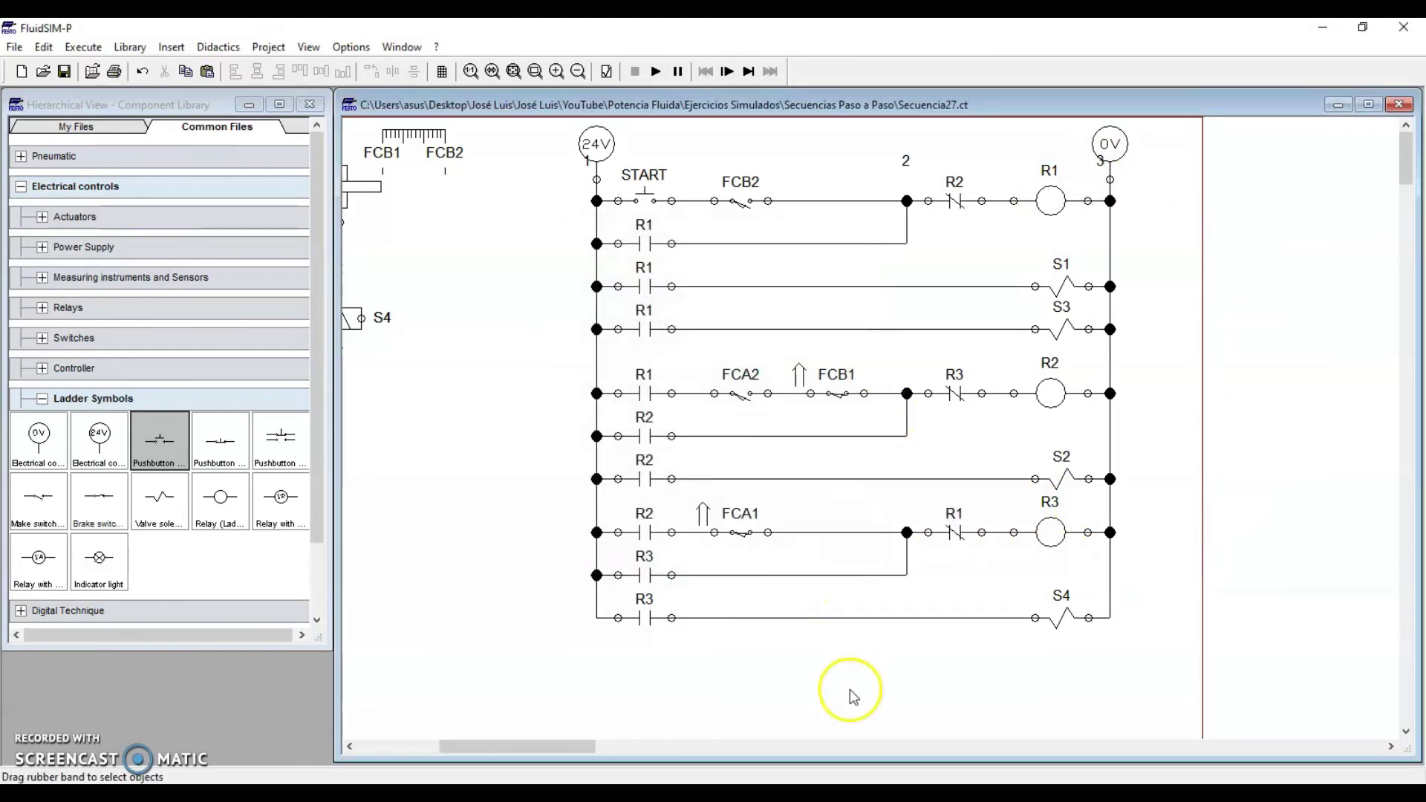
Step: Simulate the finished circuit, trigger START twice to watch both cylinders run the sequence, and stop the simulation
{"action": "left_click_drag", "start_coordinate": [538, 130], "coordinate": [1165, 677]}
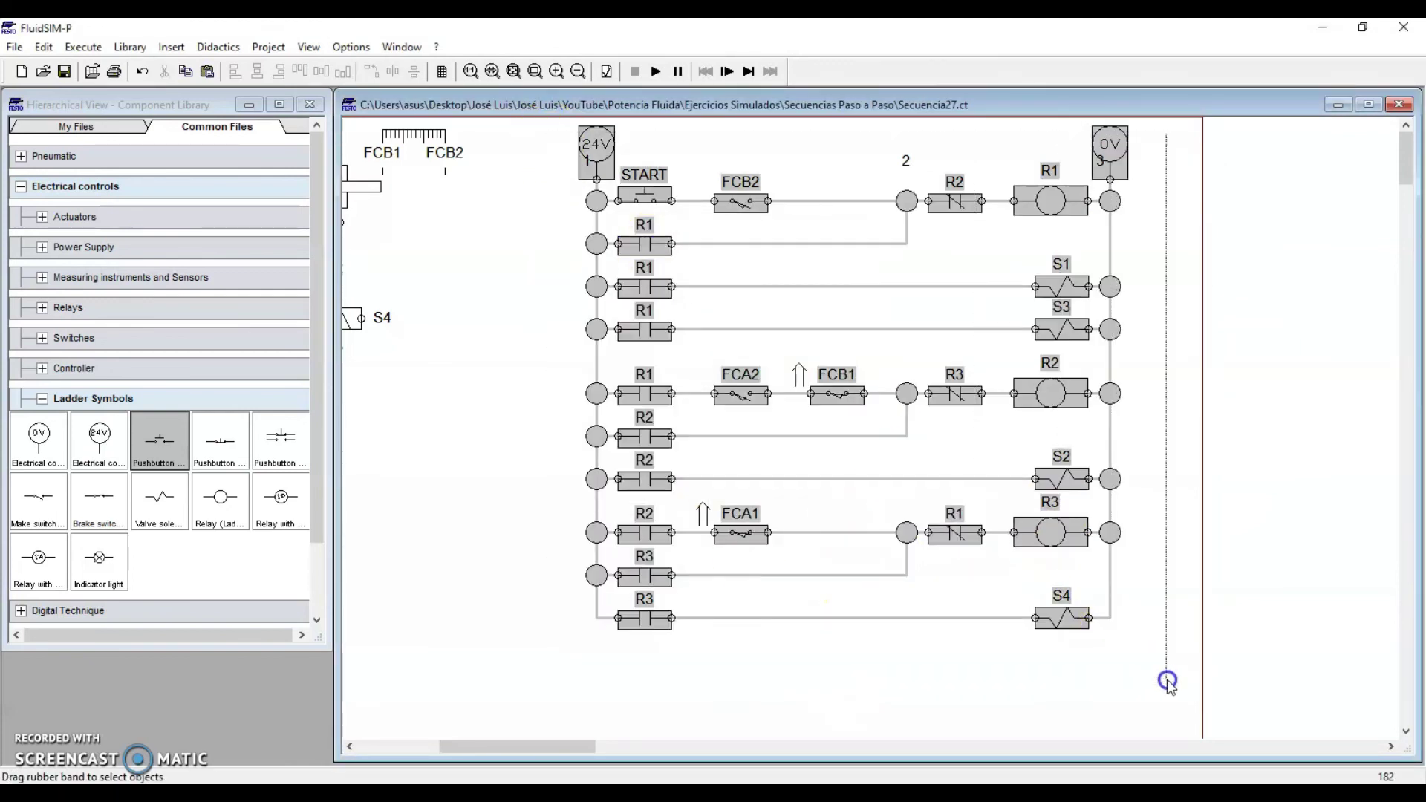
{"action": "left_click_drag", "start_coordinate": [577, 746], "coordinate": [452, 745]}
{"action": "left_click", "coordinate": [700, 585]}
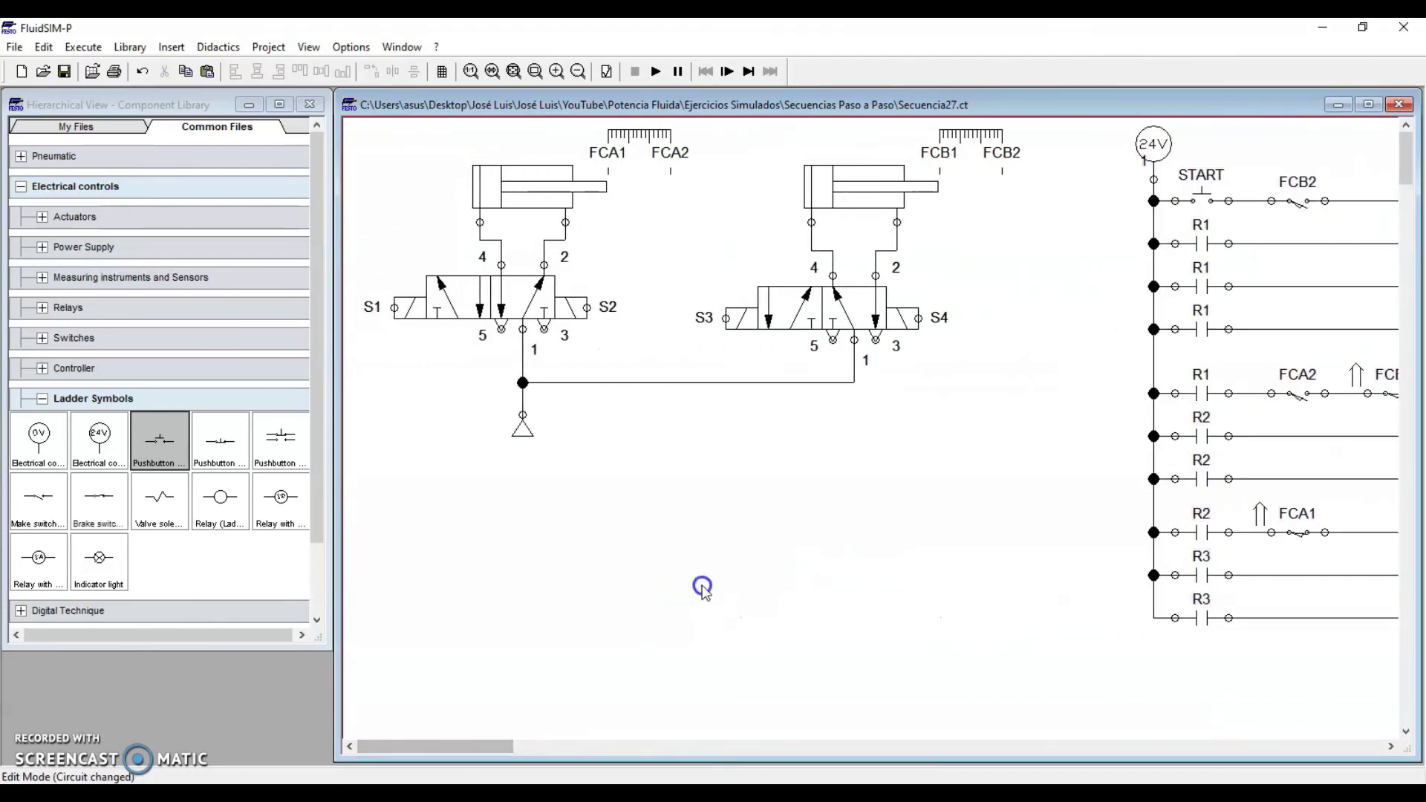
{"action": "left_click", "coordinate": [653, 76]}
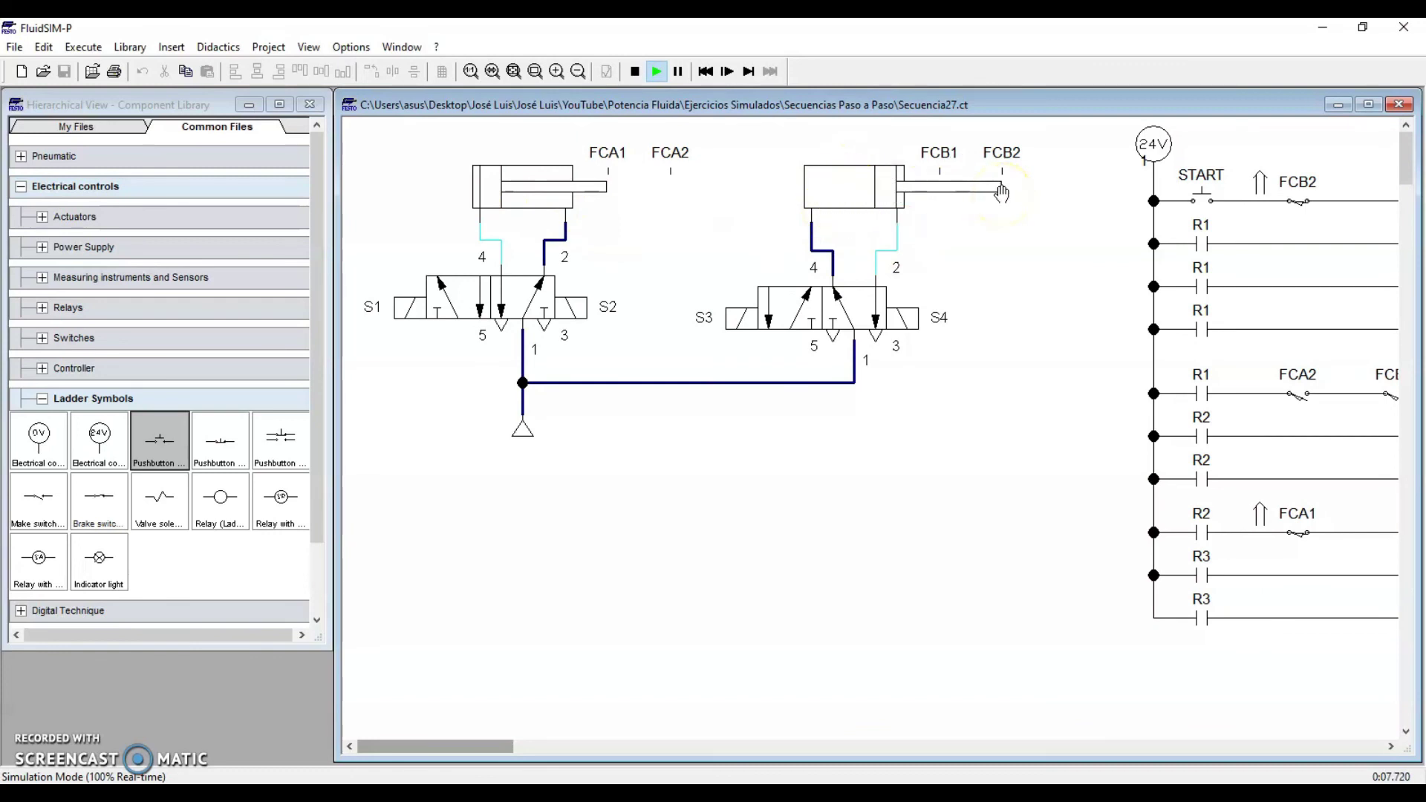
{"action": "left_click", "coordinate": [1202, 191]}
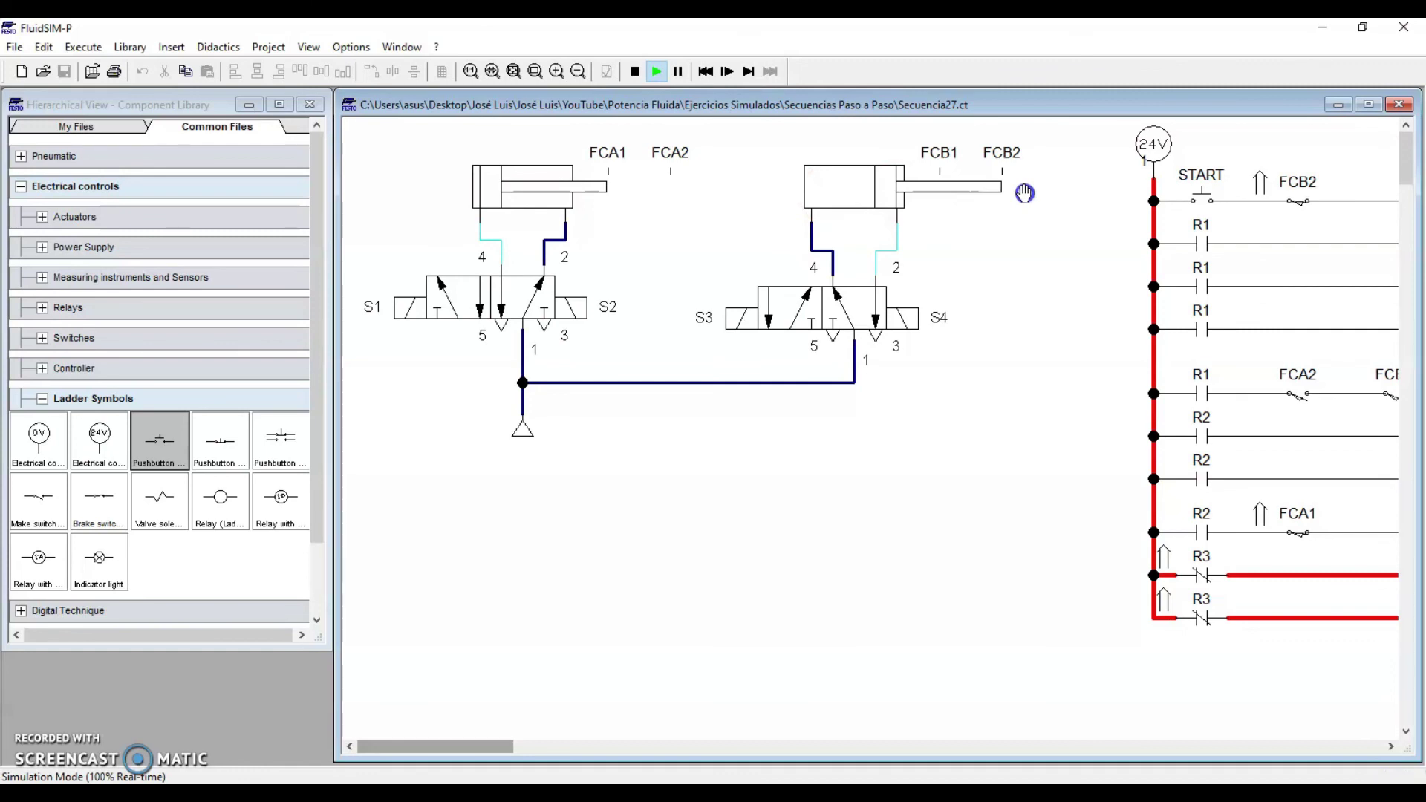
{"action": "left_click", "coordinate": [1205, 193]}
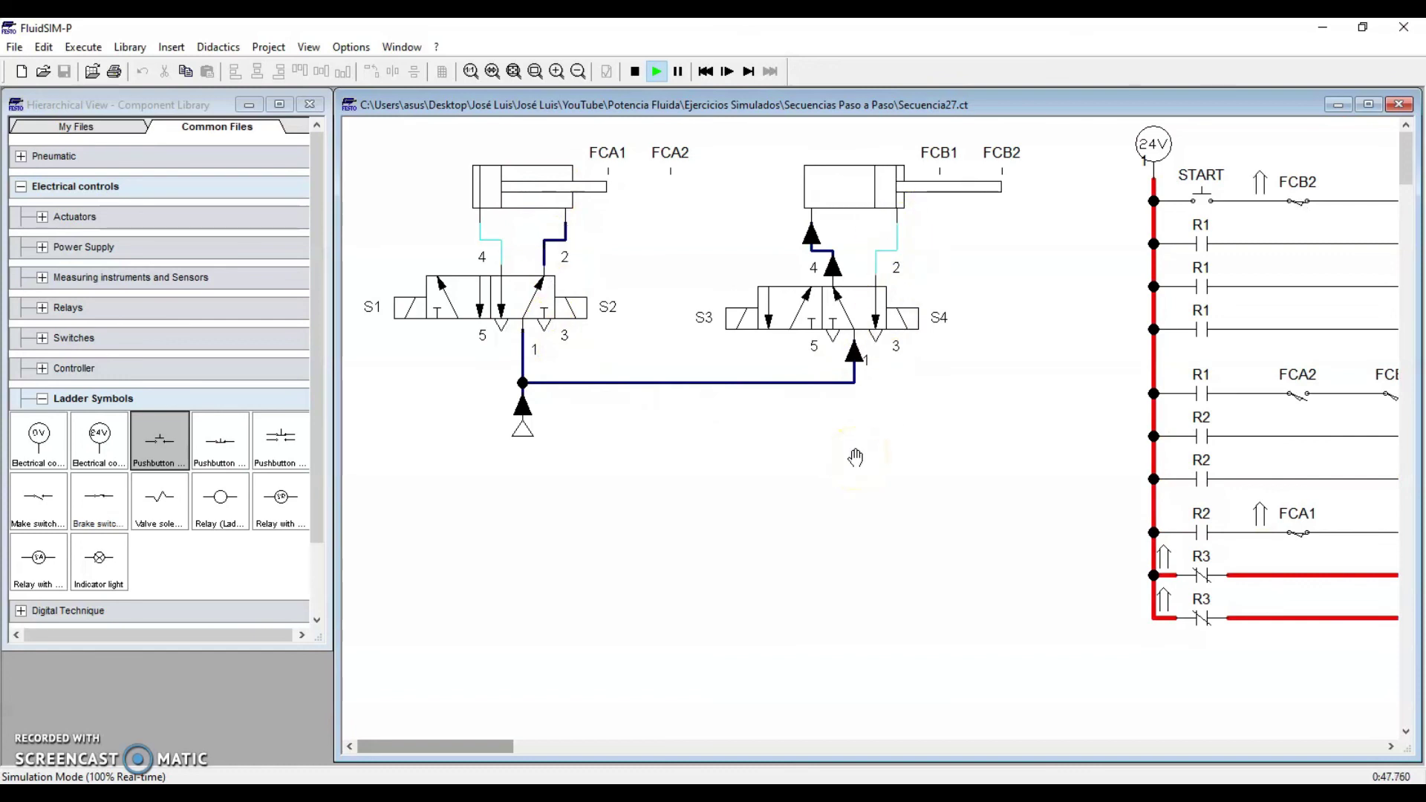
{"action": "left_click", "coordinate": [634, 71]}
Step: Switch to the presentation and advance from the sequence 27 slide to the sequence 28 slide
{"action": "left_click", "coordinate": [579, 72]}
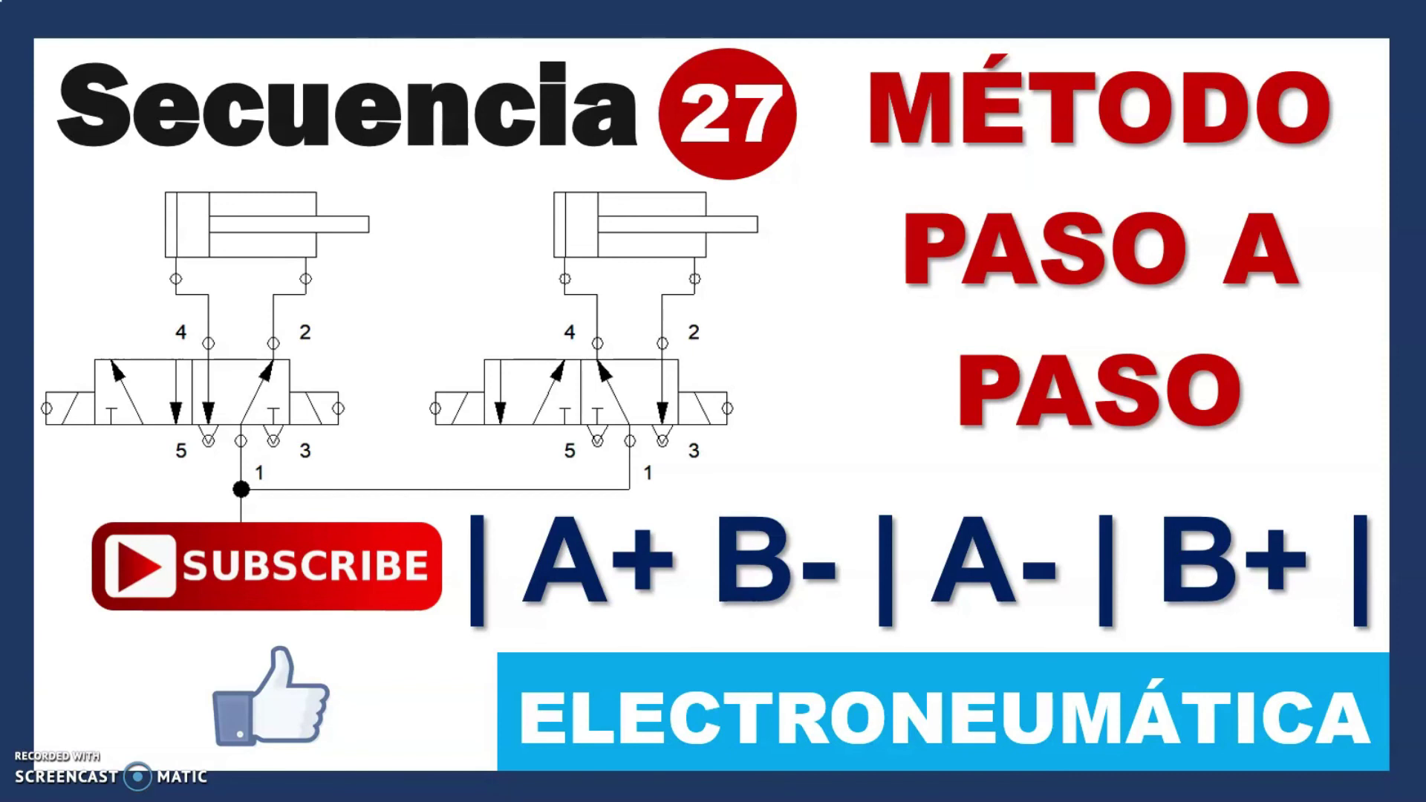
{"action": "left_click", "coordinate": [809, 371]}
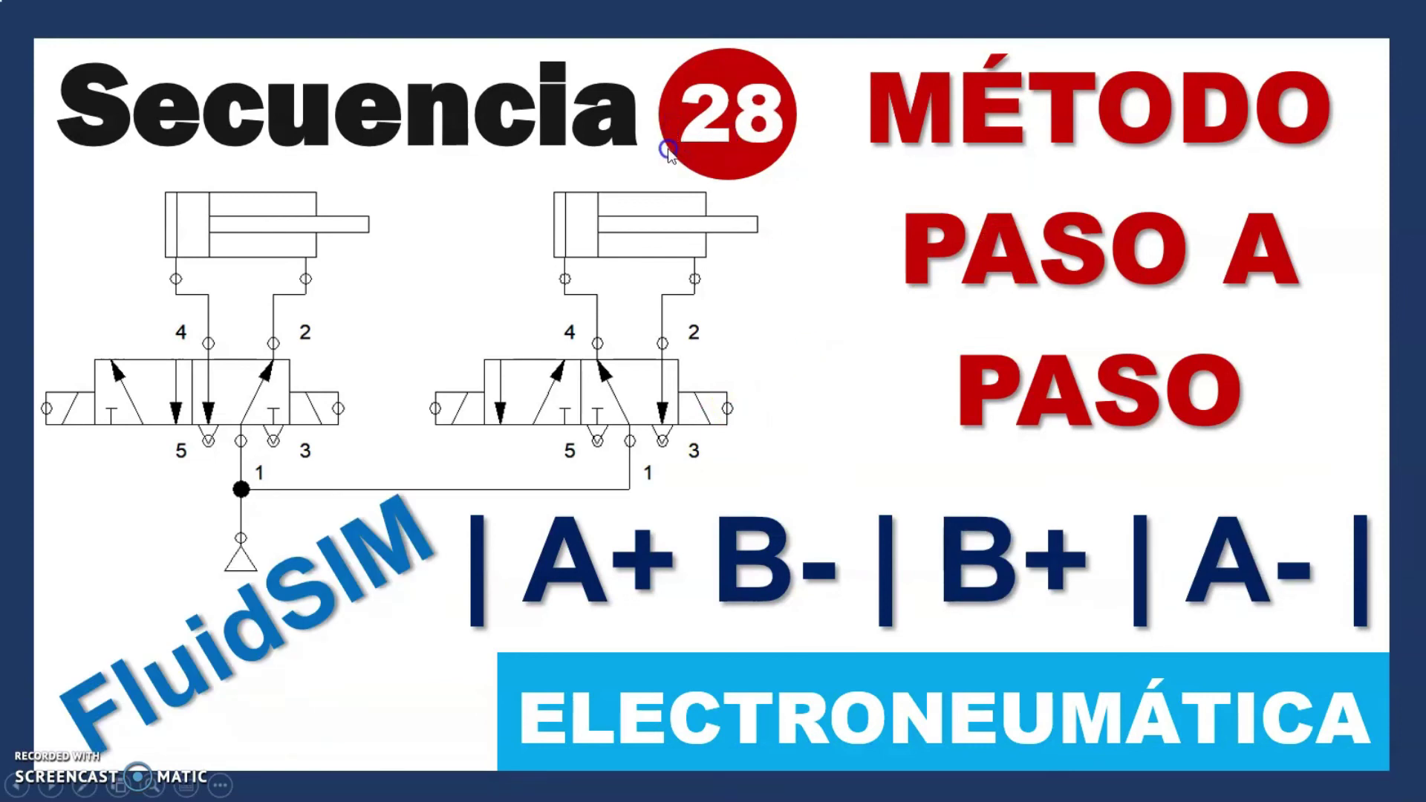